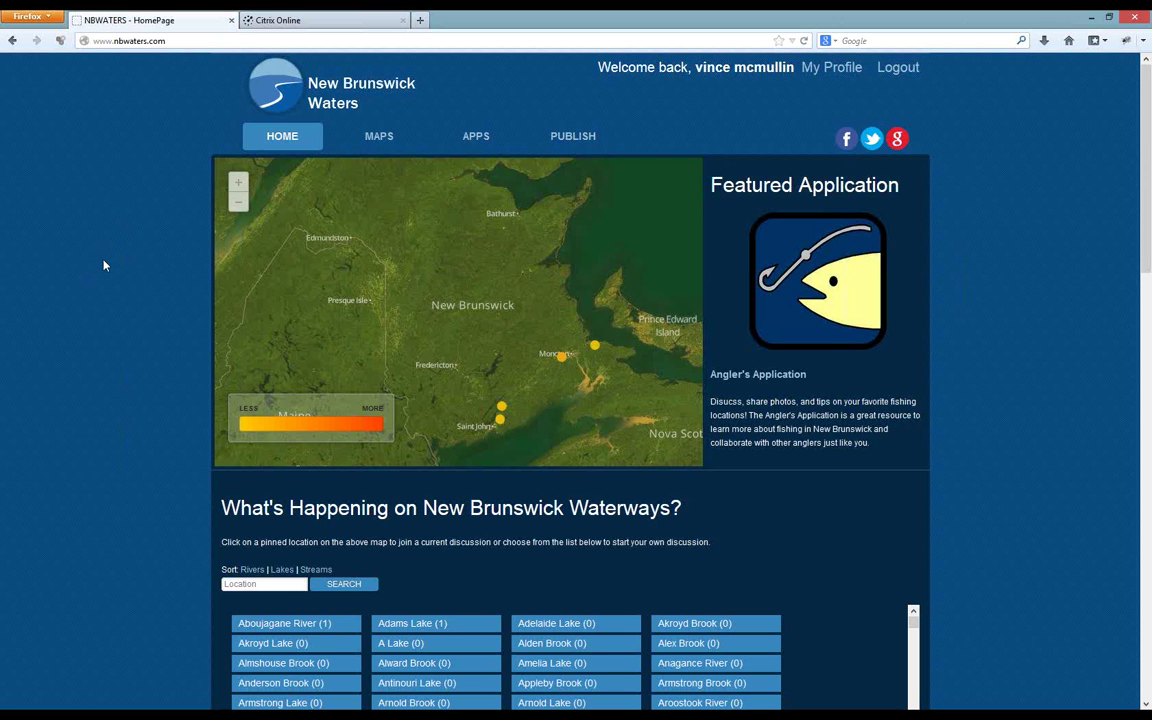
# Step: Look over the home page's activity map, New Brunswick waterways list, pinned pictures and footer
pyautogui.scroll(-8, 103, 265)
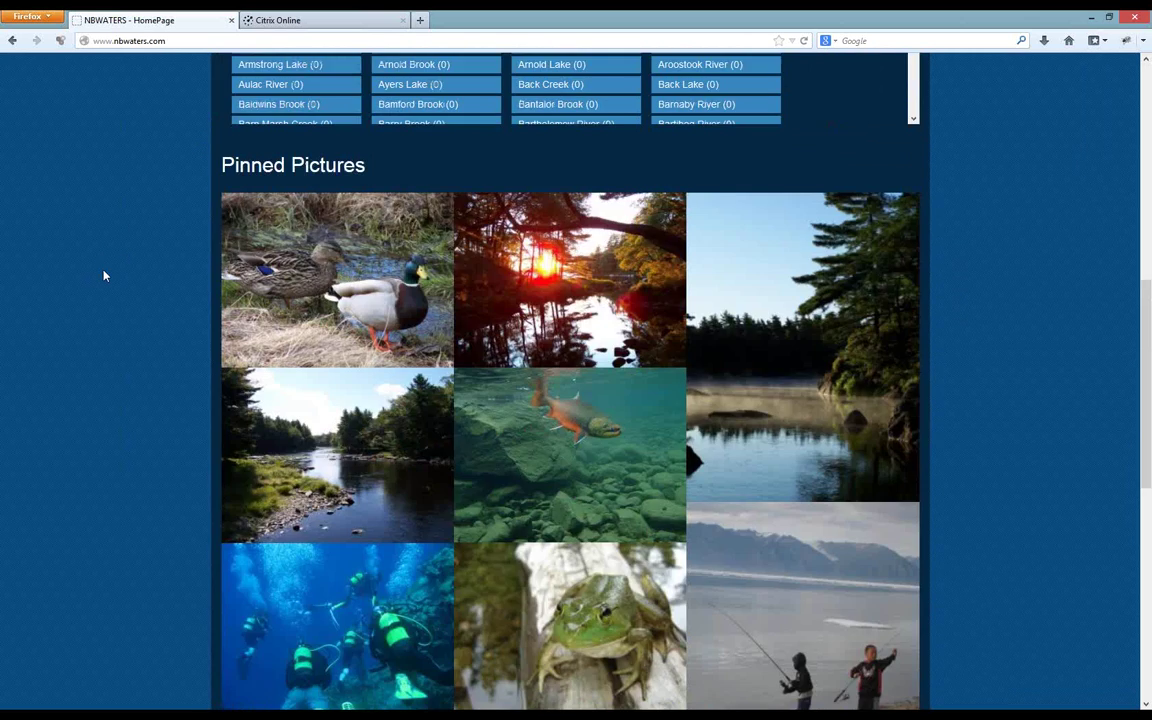
pyautogui.scroll(-3, 105, 275)
pyautogui.scroll(-3, 106, 276)
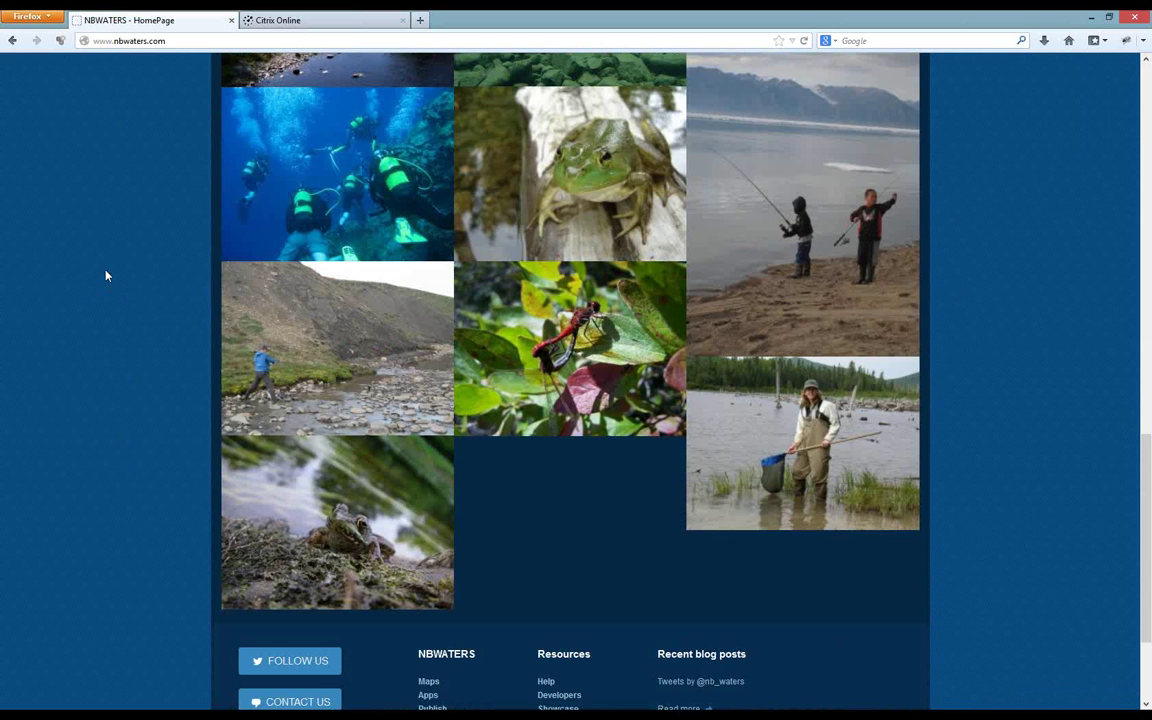
pyautogui.scroll(-2, 106, 276)
pyautogui.scroll(10, 106, 276)
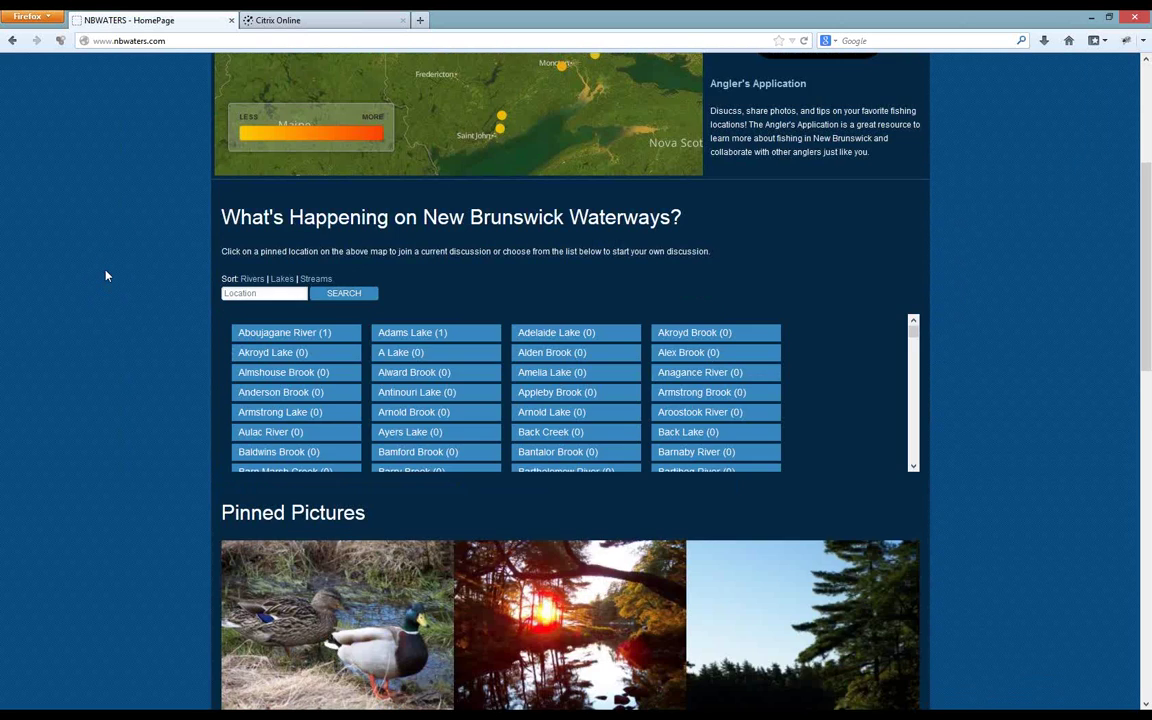
pyautogui.scroll(3, 106, 276)
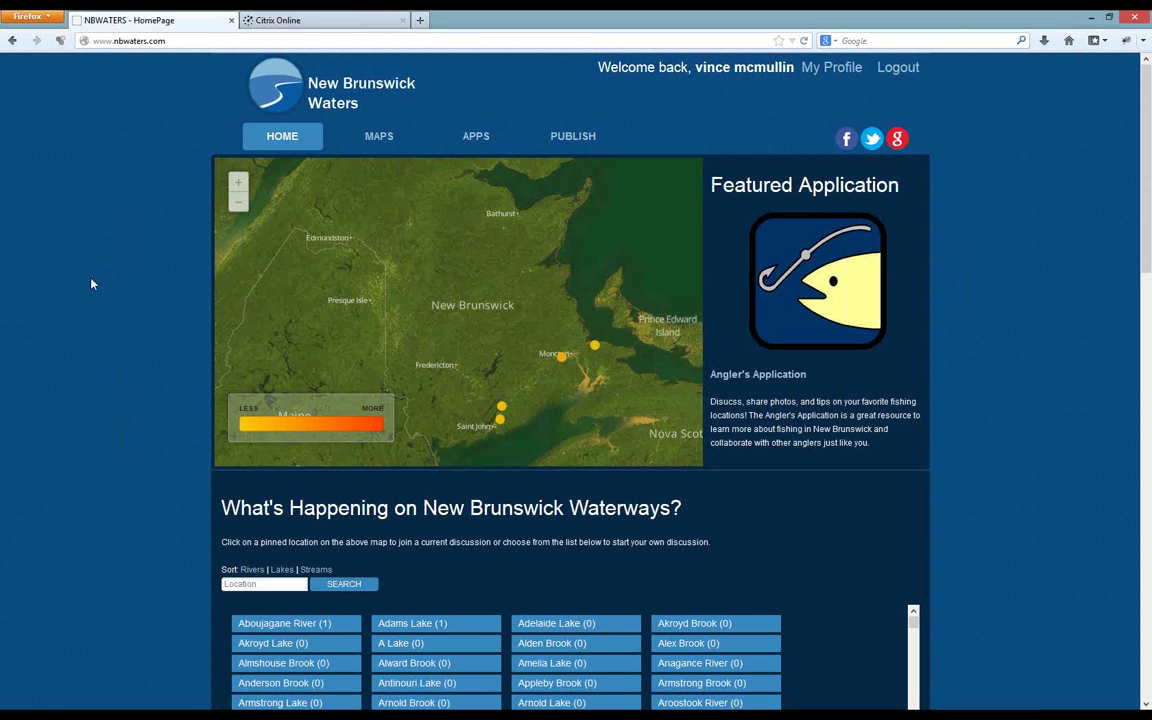
pyautogui.scroll(-3, 91, 285)
pyautogui.scroll(3, 96, 285)
pyautogui.scroll(-2, 97, 283)
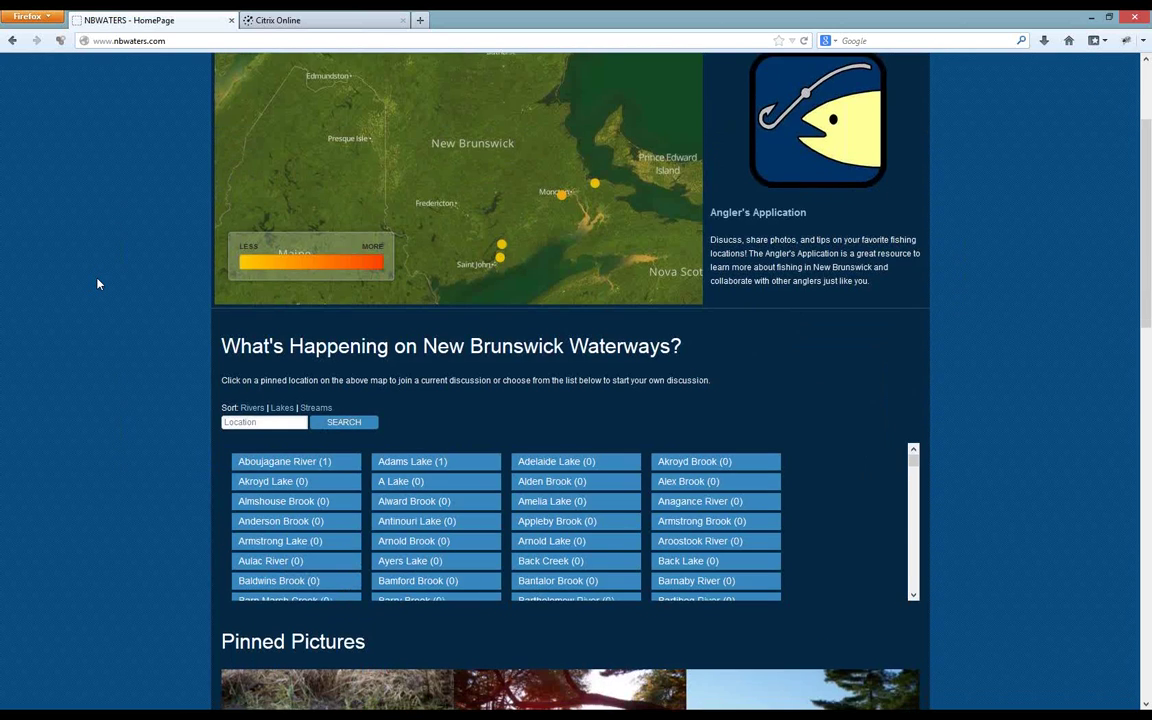
pyautogui.scroll(-5, 97, 284)
pyautogui.scroll(-3, 97, 284)
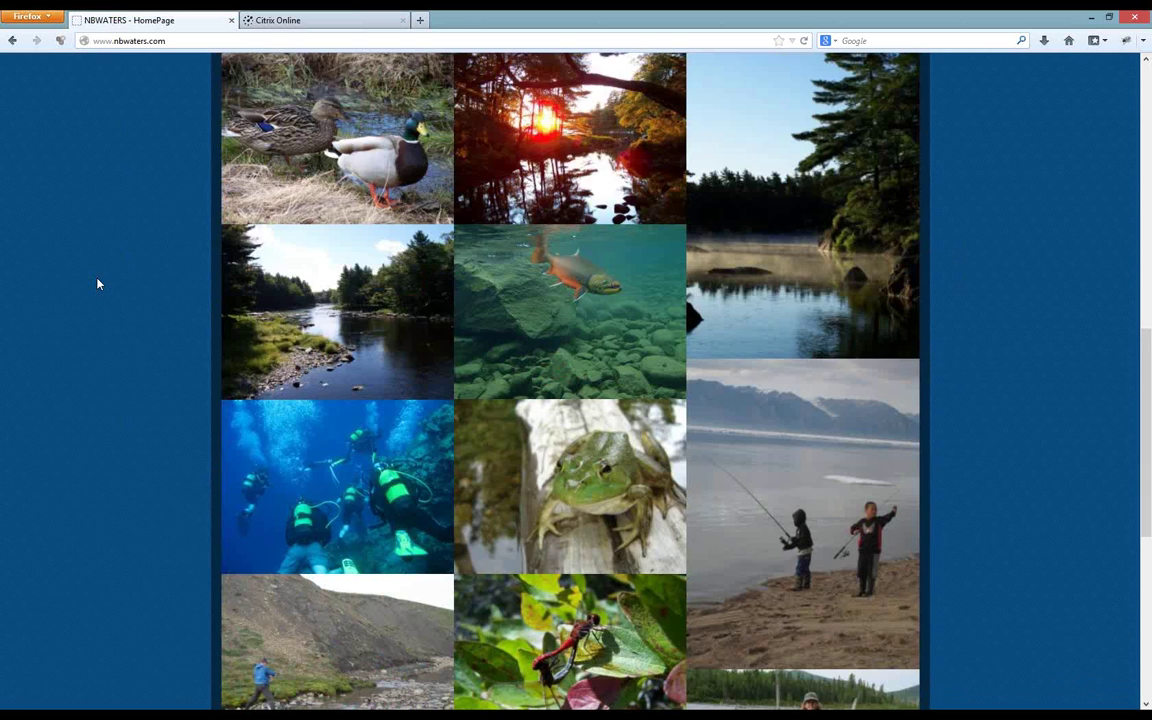
pyautogui.scroll(-3, 97, 284)
pyautogui.scroll(-3, 97, 284)
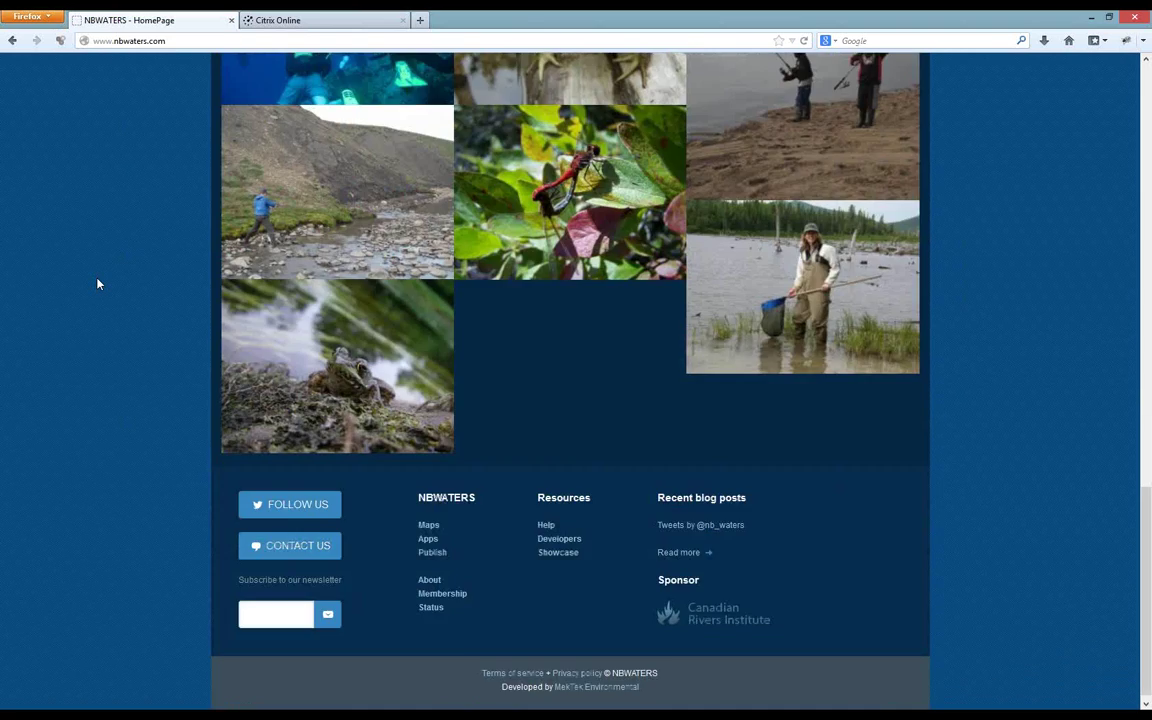
pyautogui.scroll(2, 97, 284)
pyautogui.scroll(10, 97, 284)
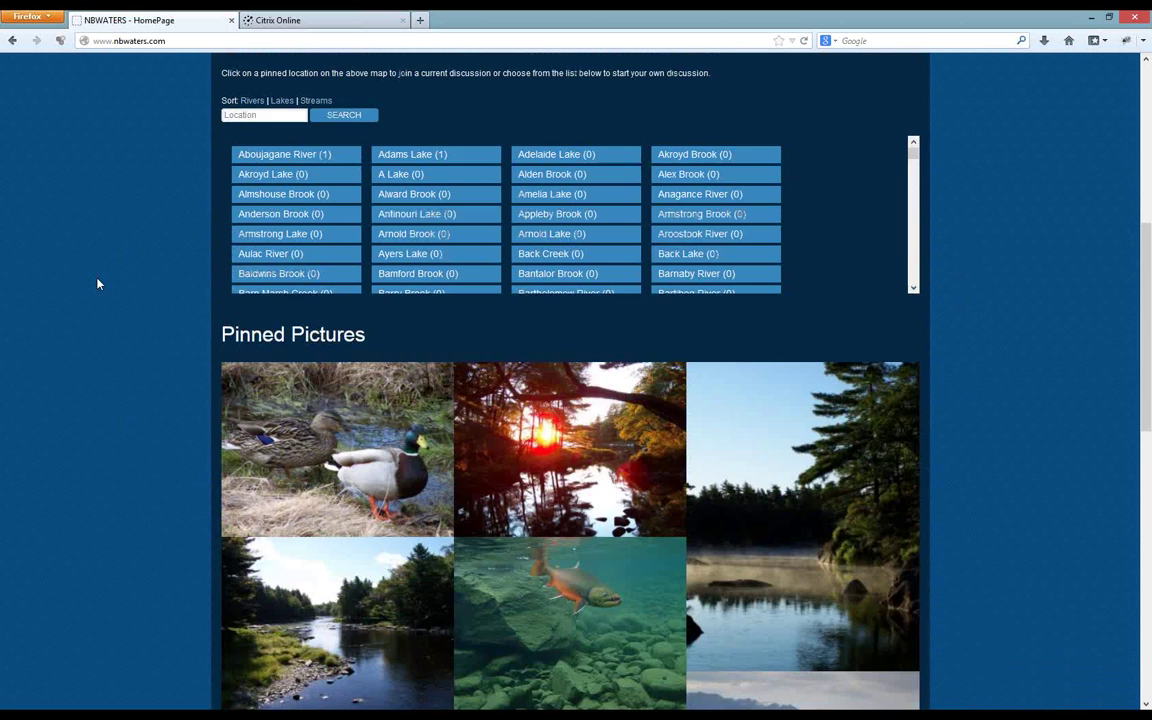
pyautogui.scroll(6, 97, 283)
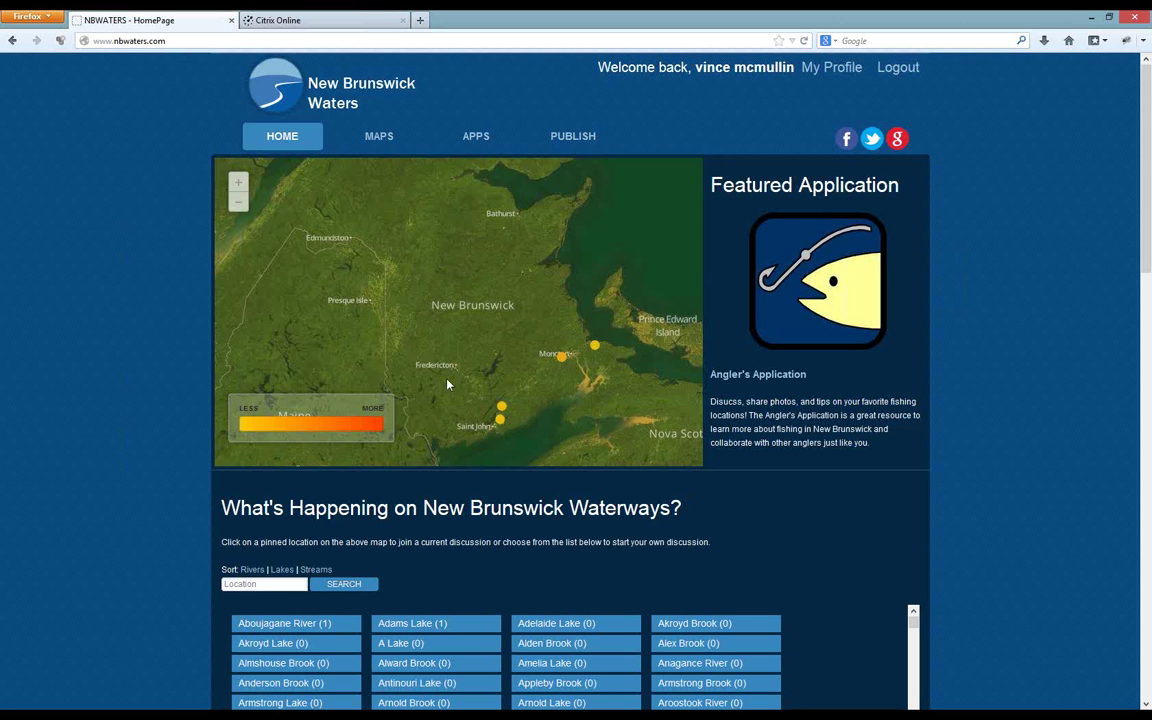
# Step: Explore the pinned discussion locations on the home page map around Fredericton, Moncton and Saint John
pyautogui.moveTo(439, 355); pyautogui.dragTo(376, 257)
pyautogui.scroll(1, 398, 295)
pyautogui.scroll(1, 453, 304)
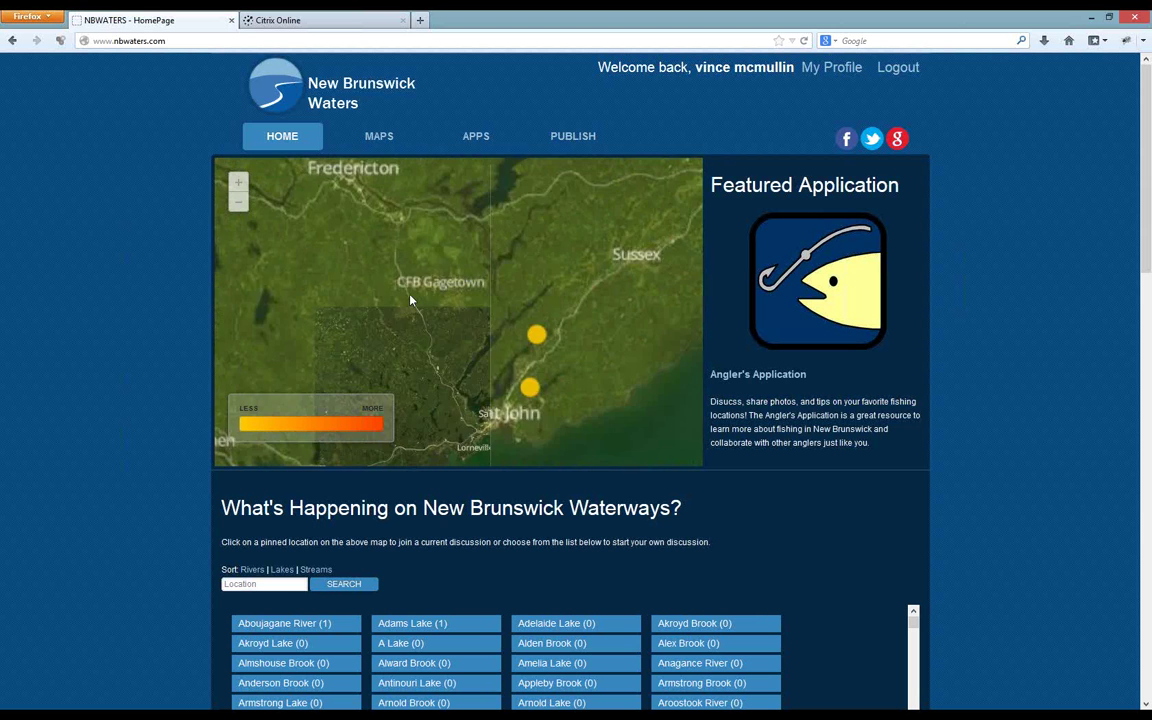
pyautogui.scroll(-1, 439, 284)
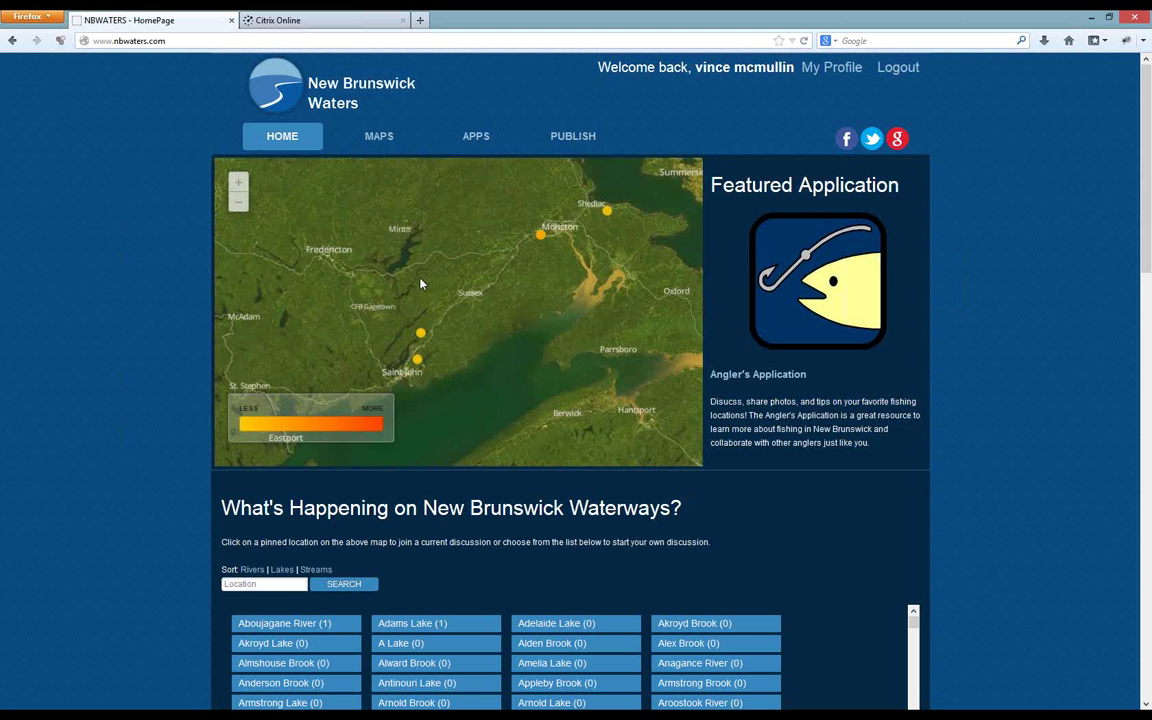
pyautogui.moveTo(476, 288); pyautogui.dragTo(483, 327)
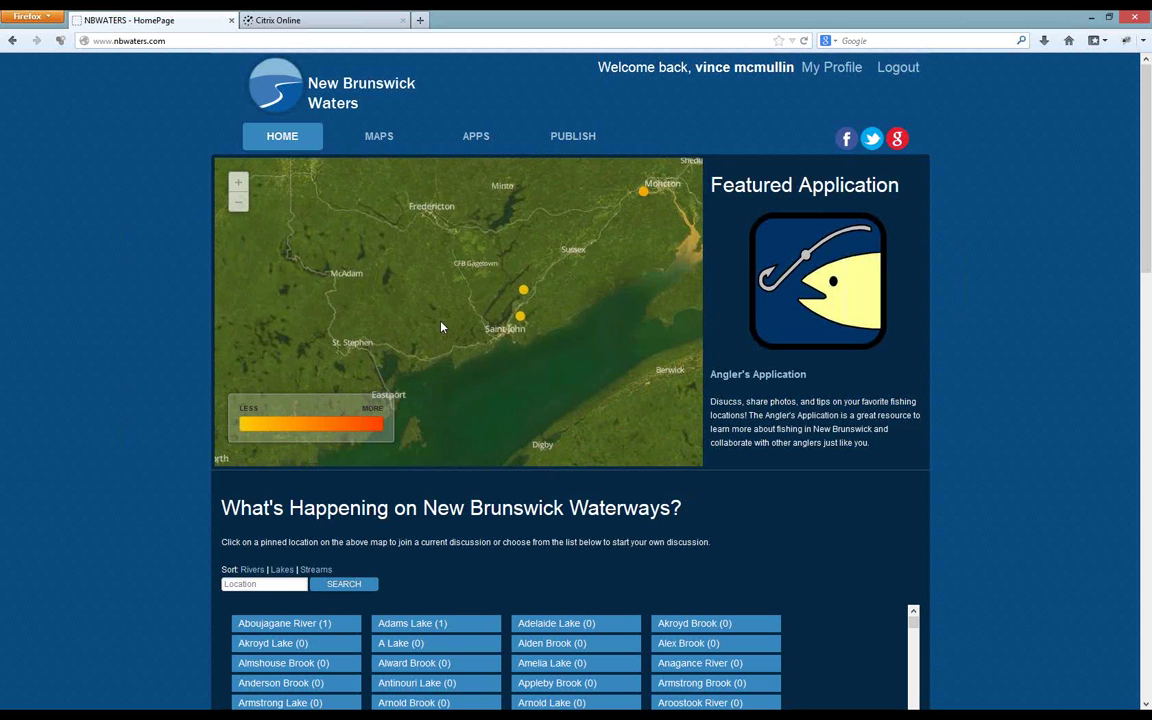
pyautogui.scroll(1, 441, 327)
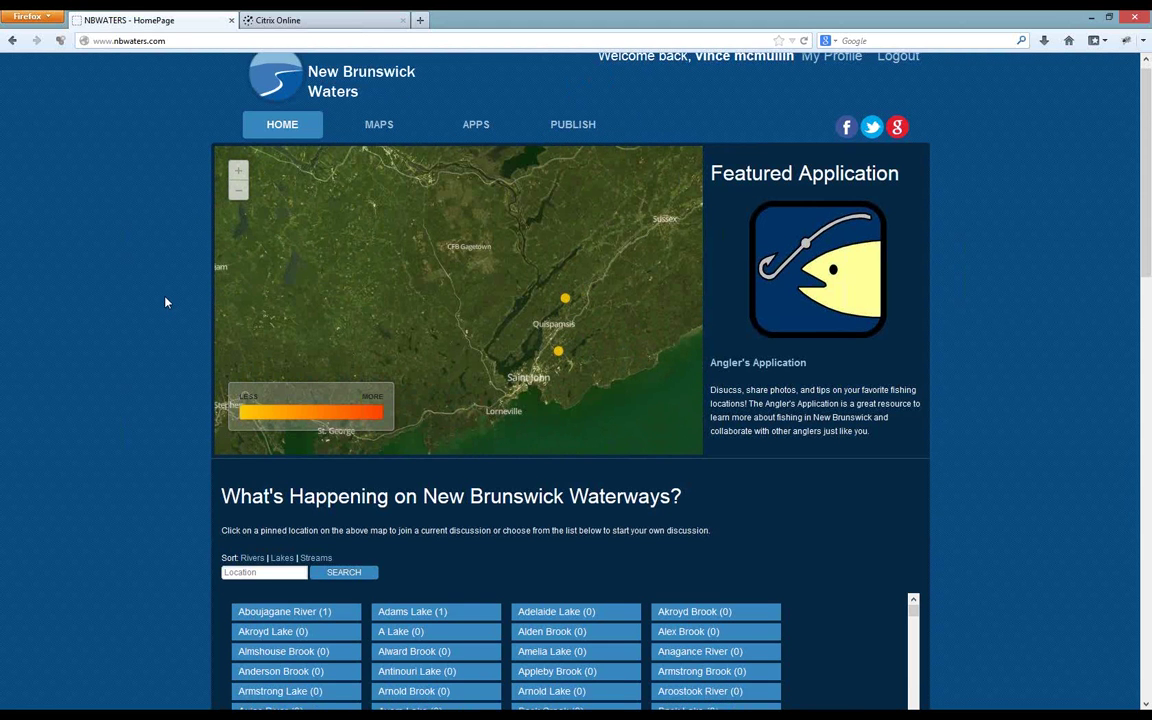
# Step: Open the Aboujagane River page from the list of New Brunswick waterways
pyautogui.scroll(-3, 145, 273)
pyautogui.scroll(-2, 145, 273)
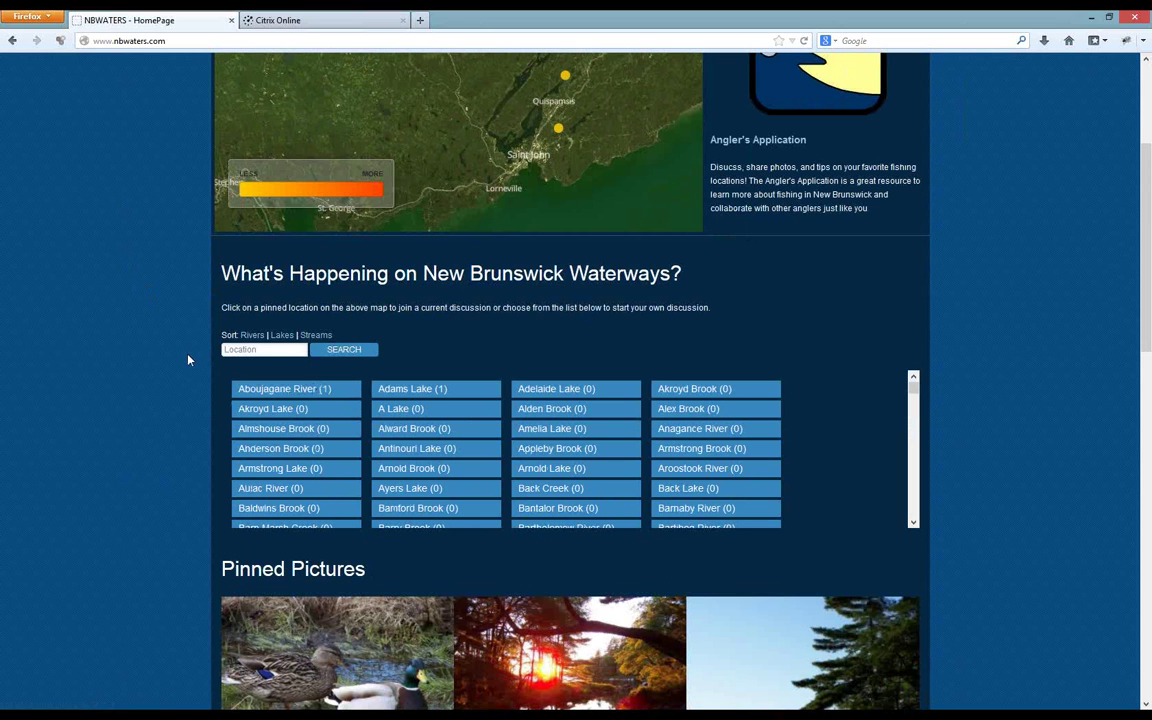
pyautogui.click(300, 390)
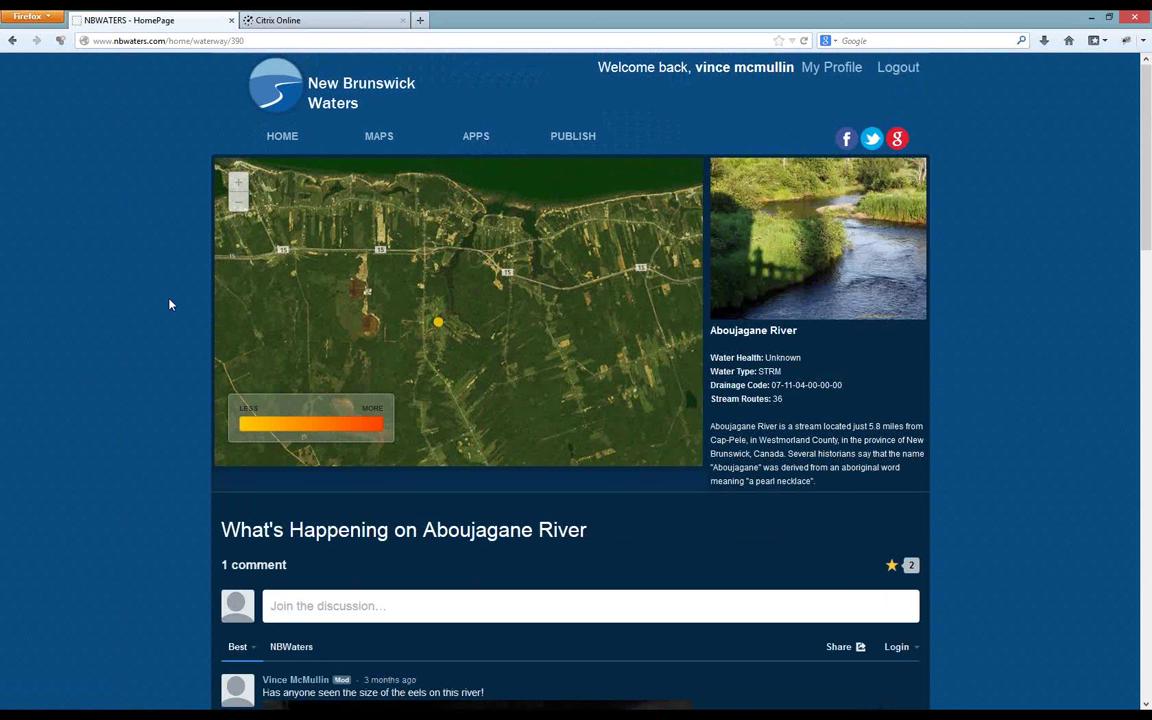
# Step: Examine the Aboujagane River page's map, water details, comment with photo and related waterway discussions
pyautogui.scroll(-3, 170, 304)
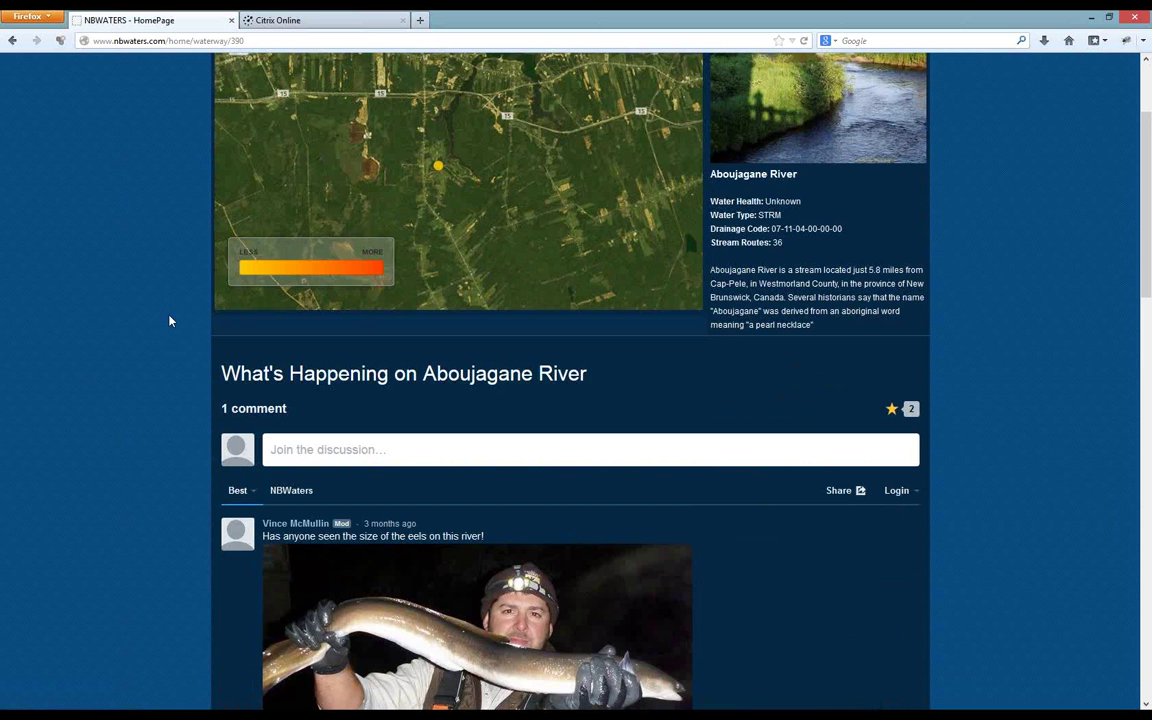
pyautogui.scroll(-4, 170, 321)
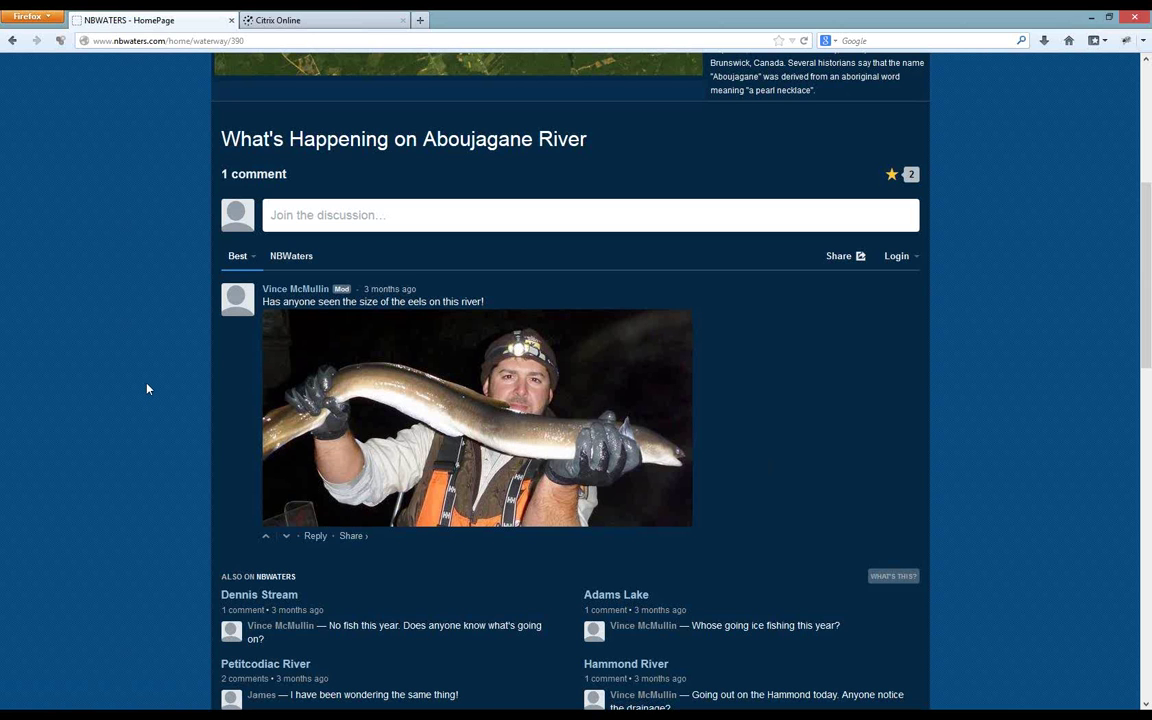
pyautogui.scroll(3, 147, 387)
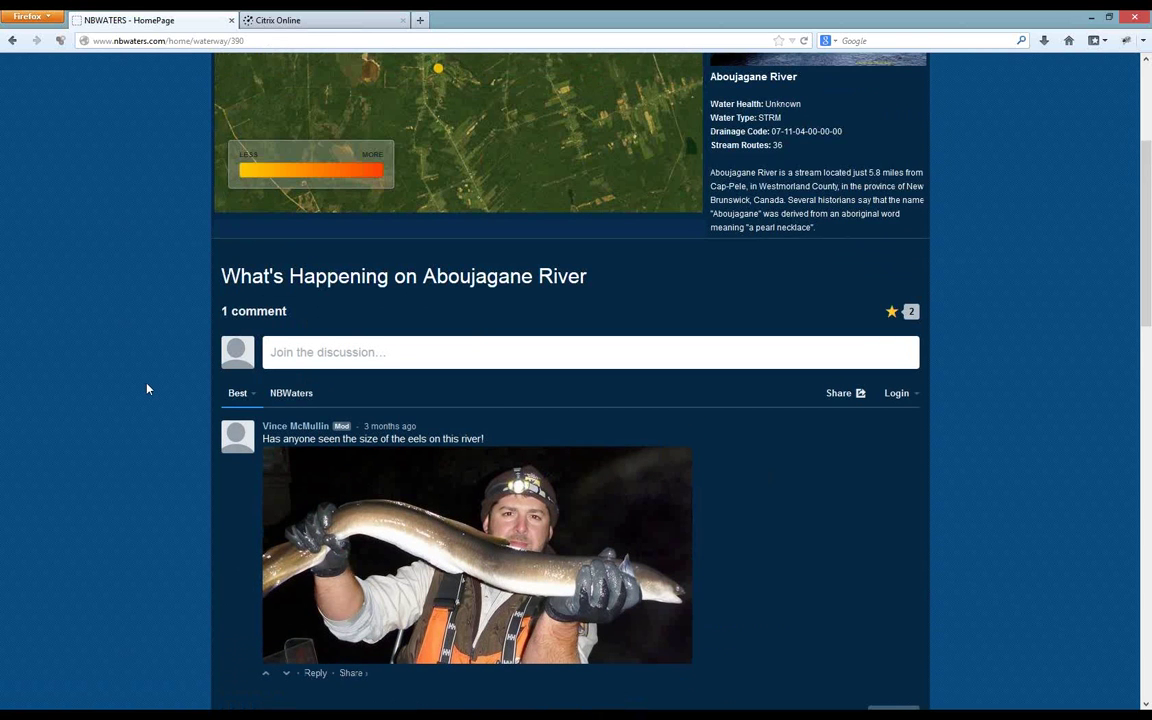
pyautogui.scroll(-3, 147, 388)
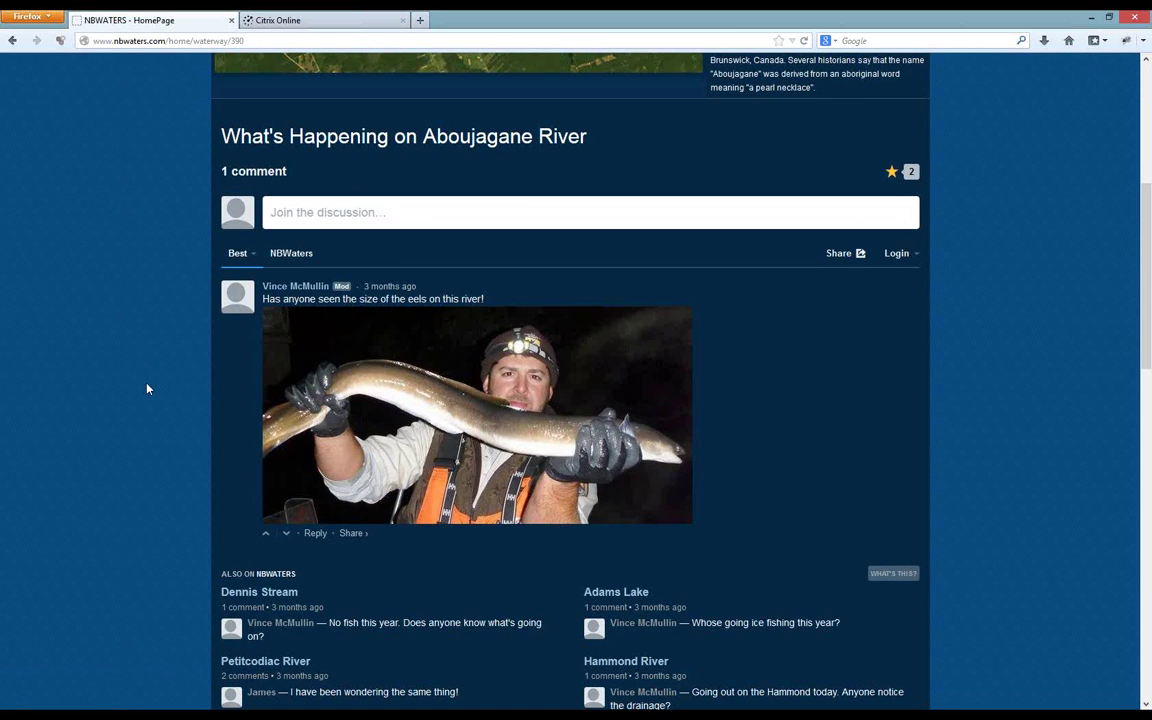
pyautogui.scroll(-3, 147, 388)
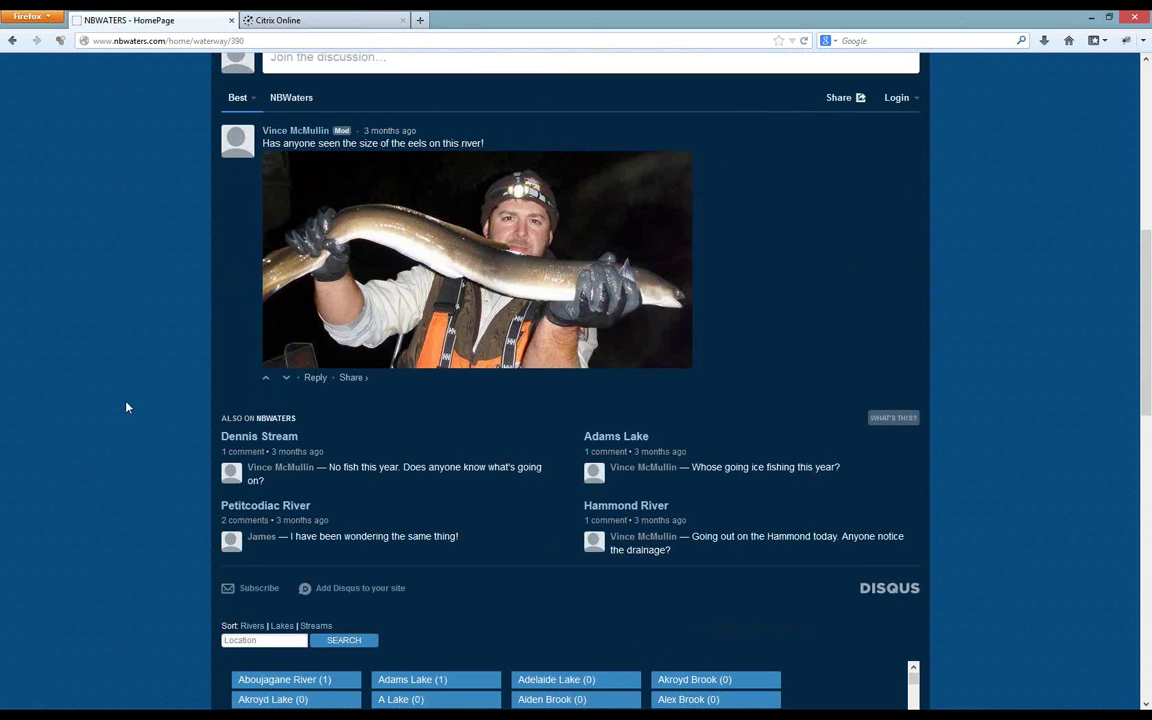
pyautogui.scroll(-3, 127, 407)
pyautogui.scroll(4, 127, 407)
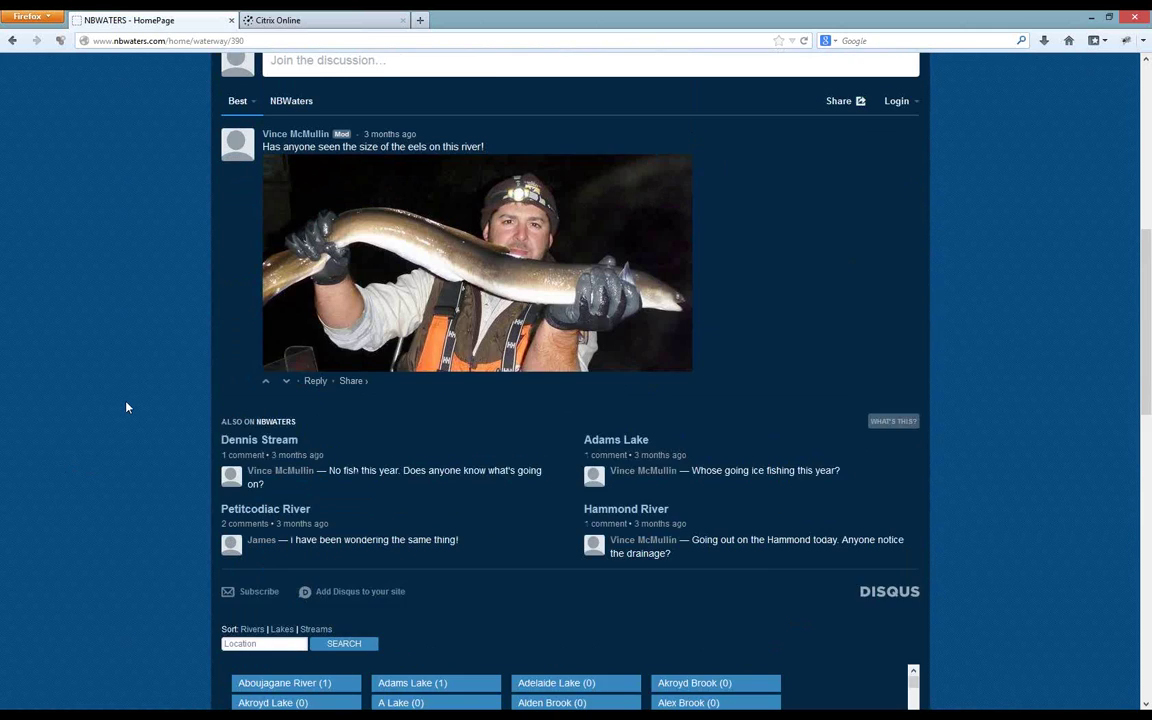
pyautogui.scroll(7, 127, 407)
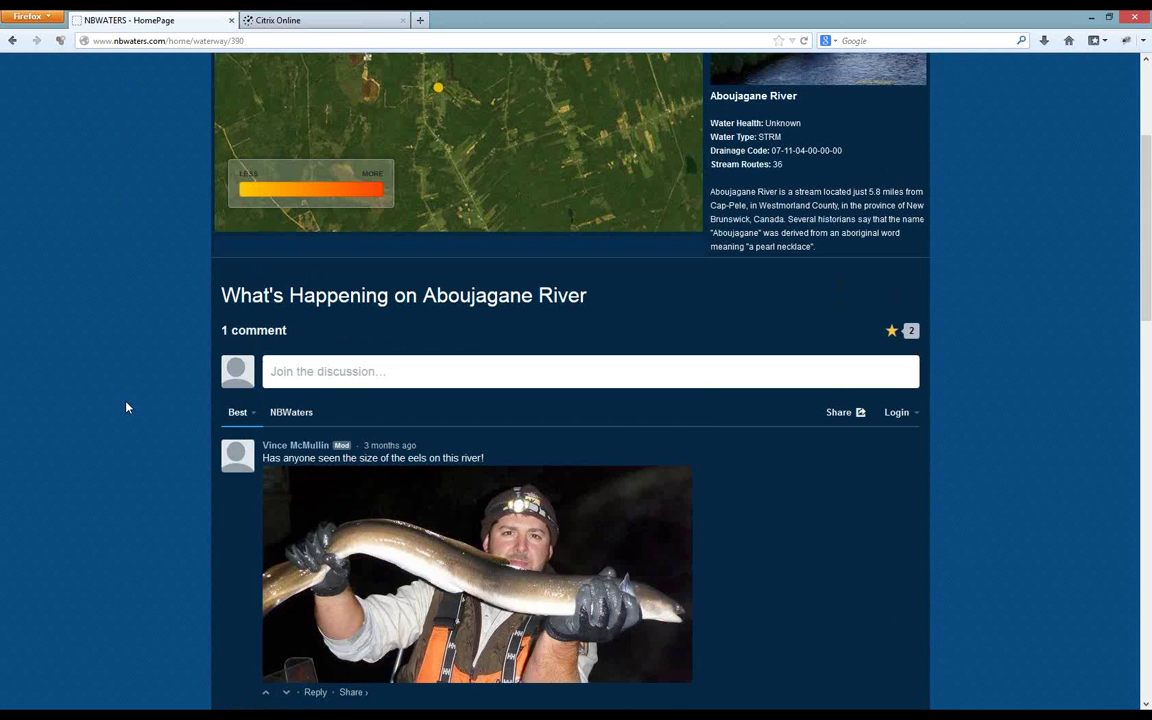
pyautogui.scroll(2, 127, 407)
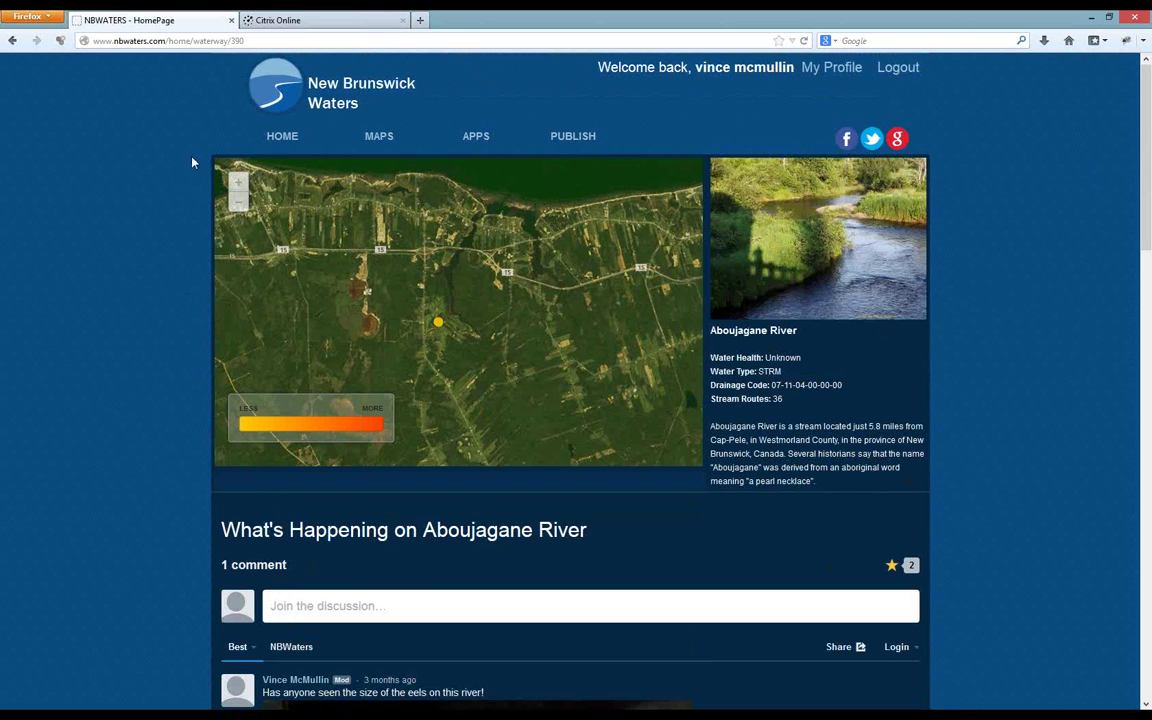
# Step: Return to the waterways list and open the Adams Lake page to examine its discussion and map
pyautogui.click(12, 46)
pyautogui.click(410, 392)
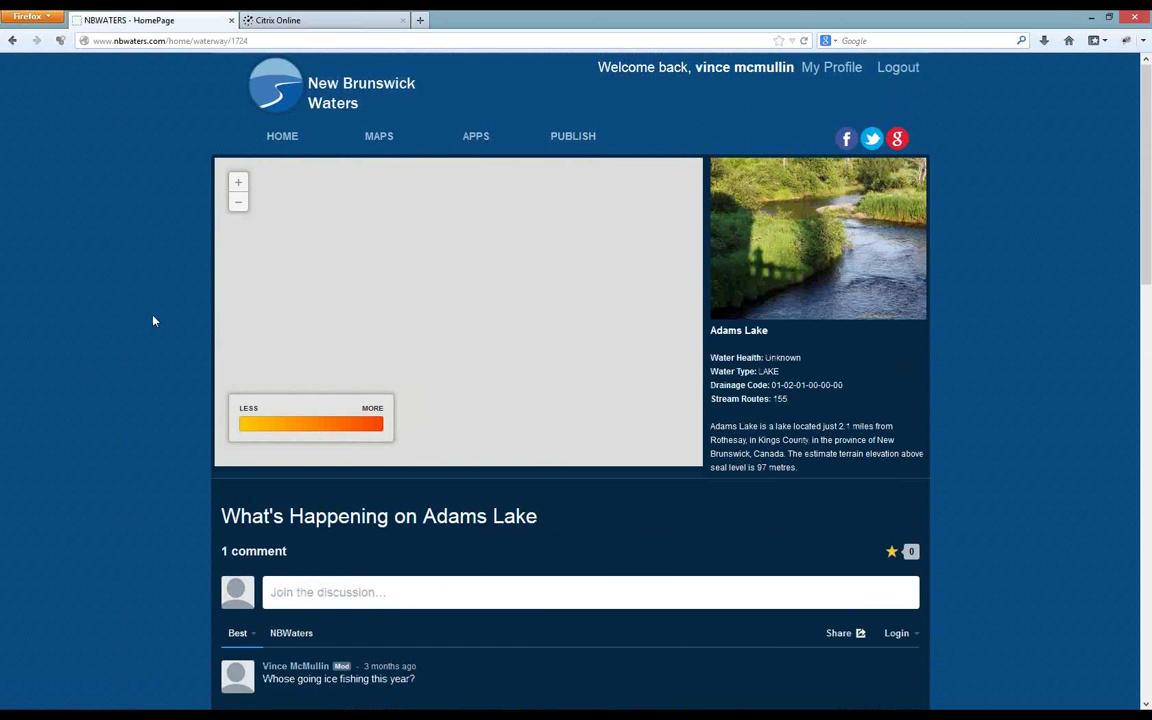
pyautogui.scroll(-5, 153, 310)
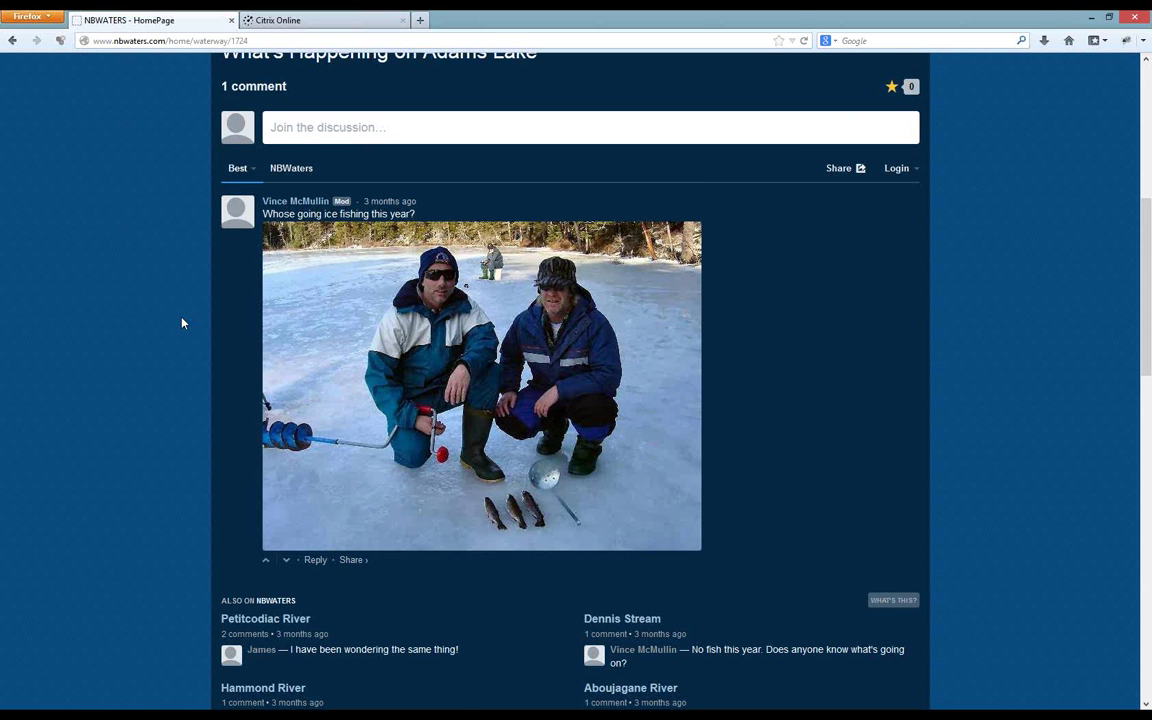
pyautogui.scroll(3, 182, 323)
pyautogui.scroll(2, 182, 323)
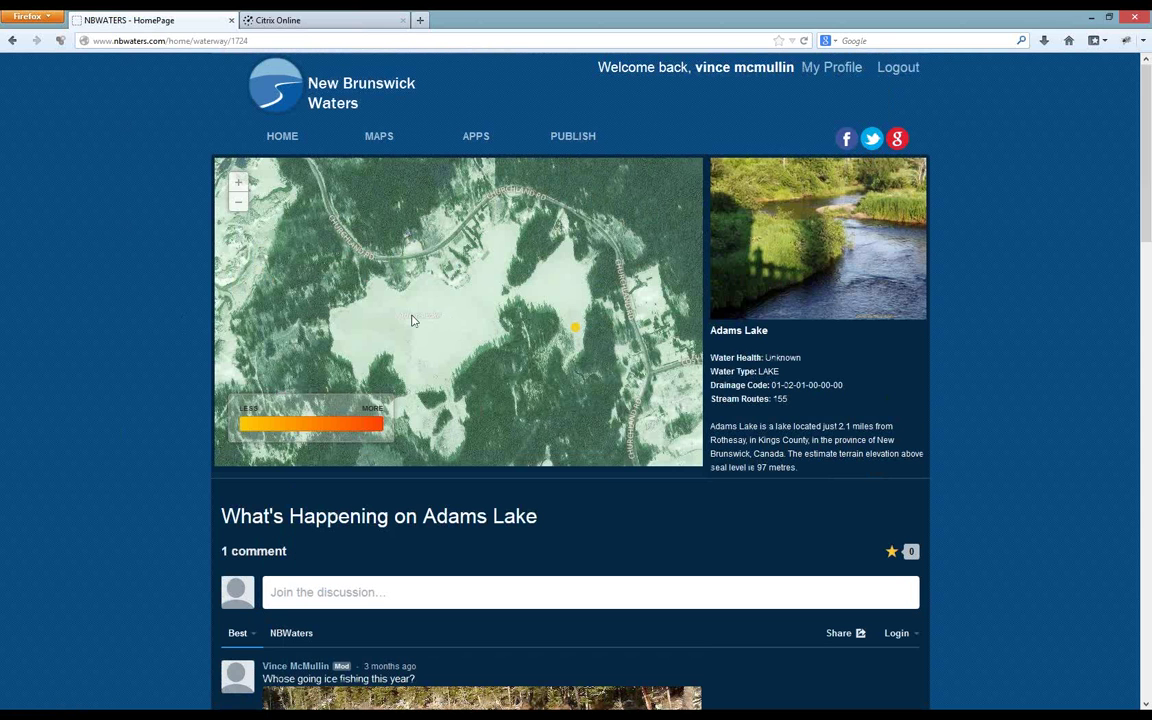
pyautogui.moveTo(411, 320); pyautogui.dragTo(349, 328)
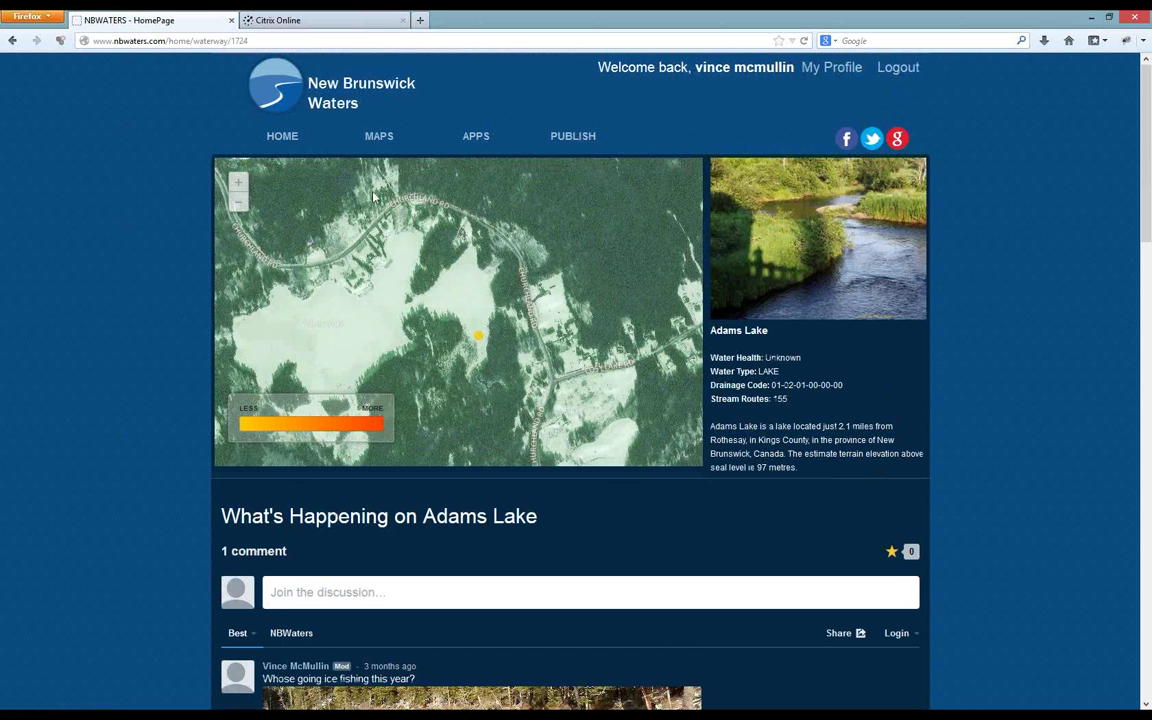
# Step: Open the site's maps page and look through the published maps and their available download formats
pyautogui.click(379, 139)
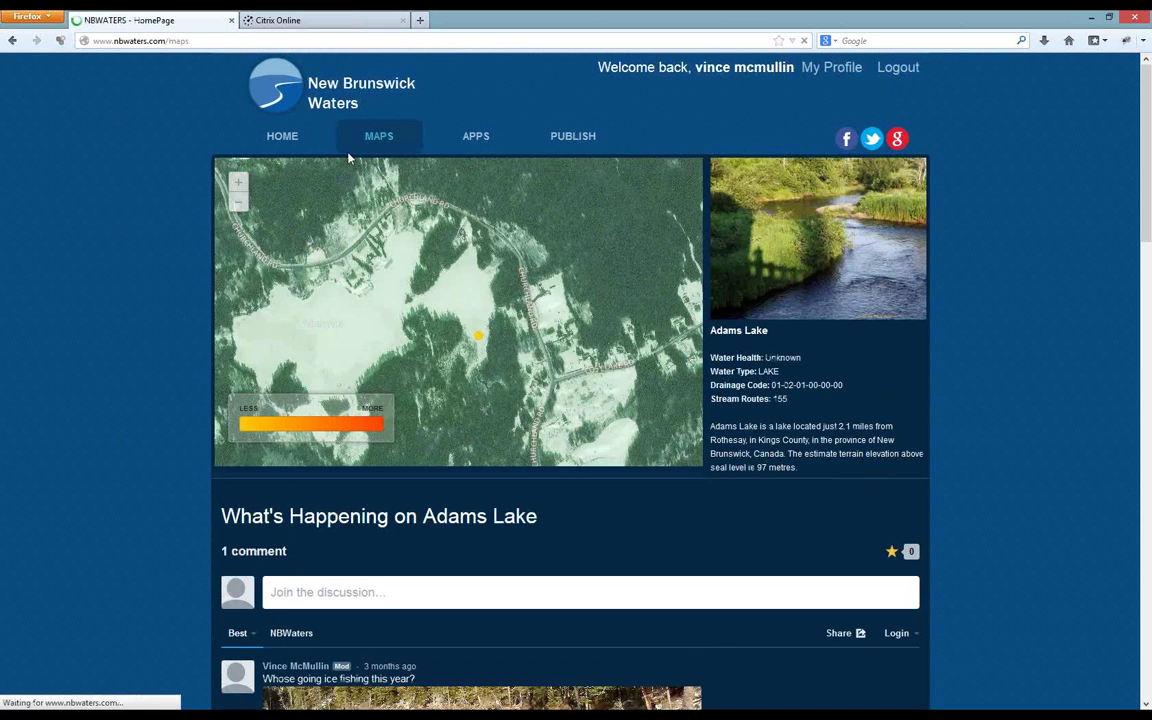
pyautogui.scroll(-1, 160, 205)
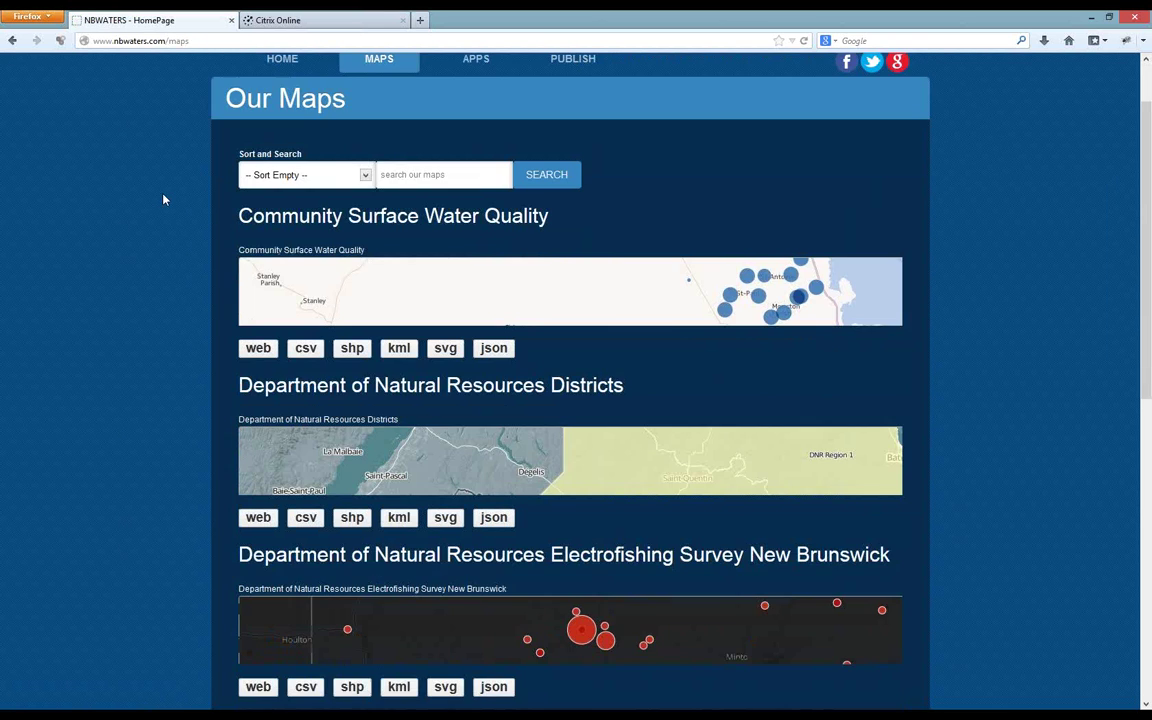
pyautogui.scroll(-3, 172, 218)
pyautogui.scroll(2, 174, 222)
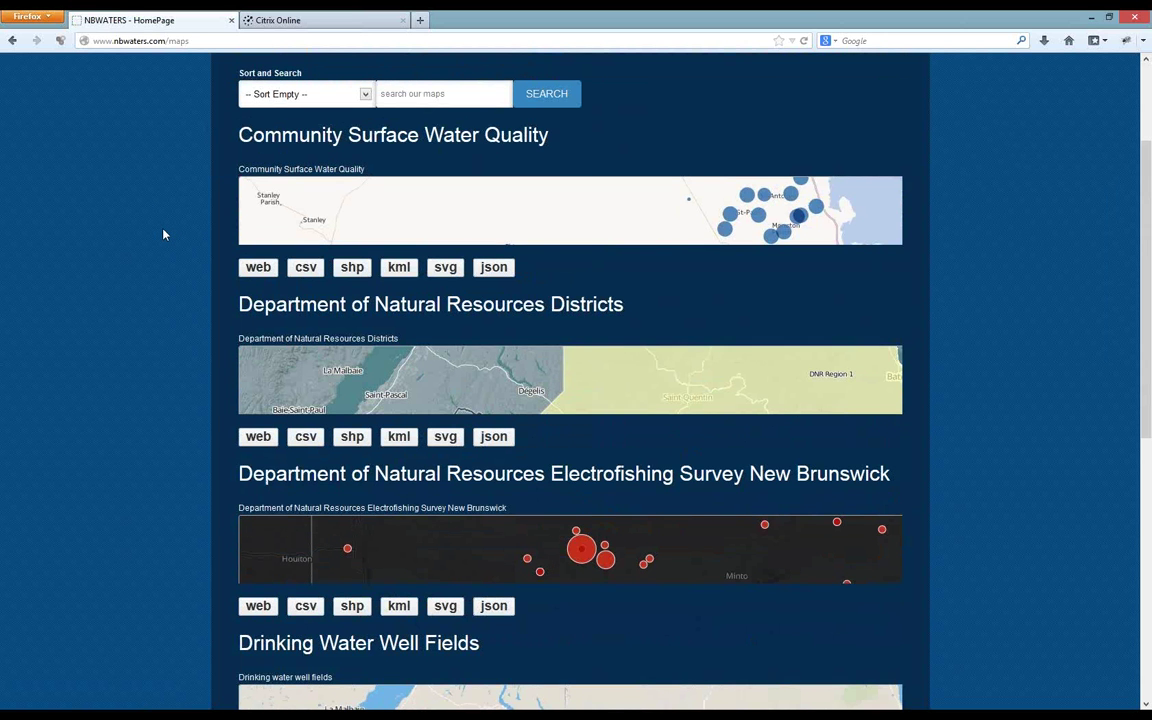
pyautogui.scroll(-5, 164, 233)
pyautogui.scroll(6, 166, 244)
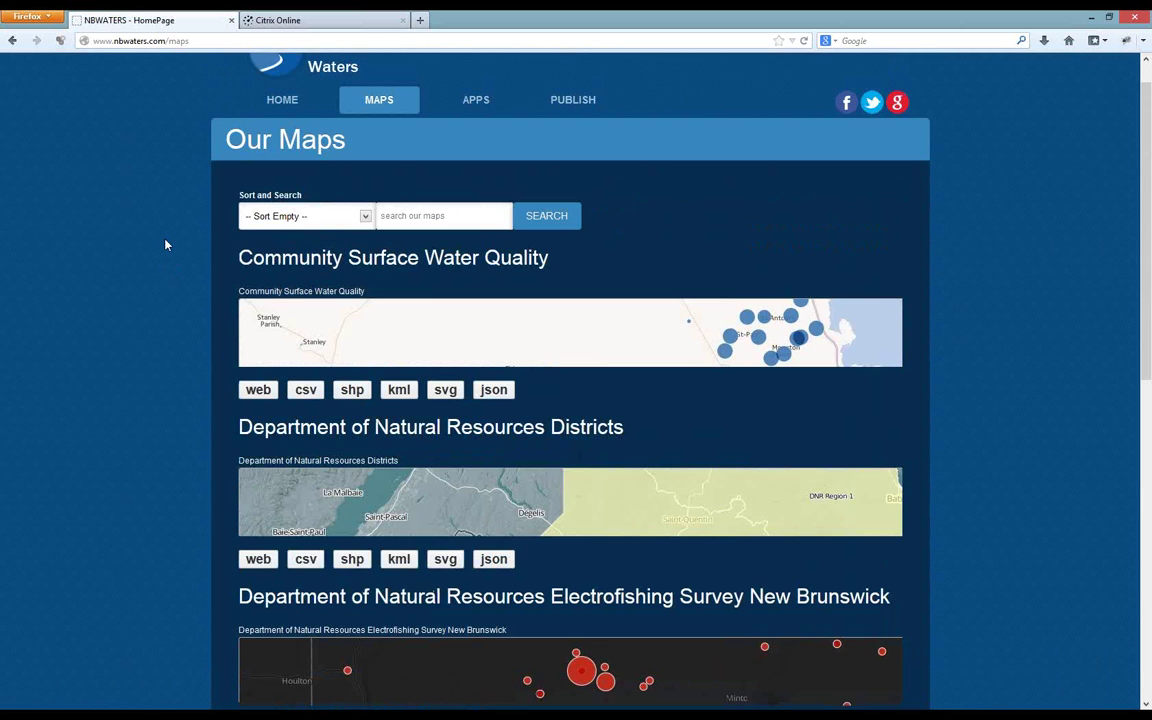
pyautogui.scroll(1, 166, 244)
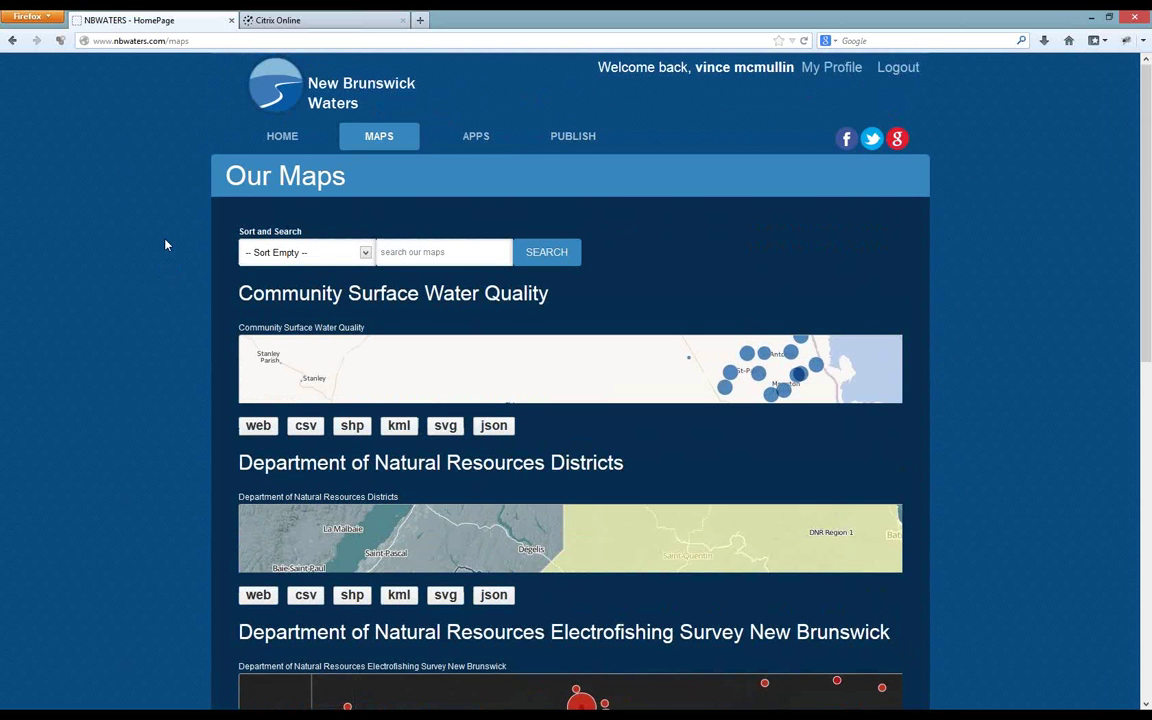
# Step: Search the maps by the Community Aquatic Data category and open the Community Surface Water Quality web map
pyautogui.click(365, 253)
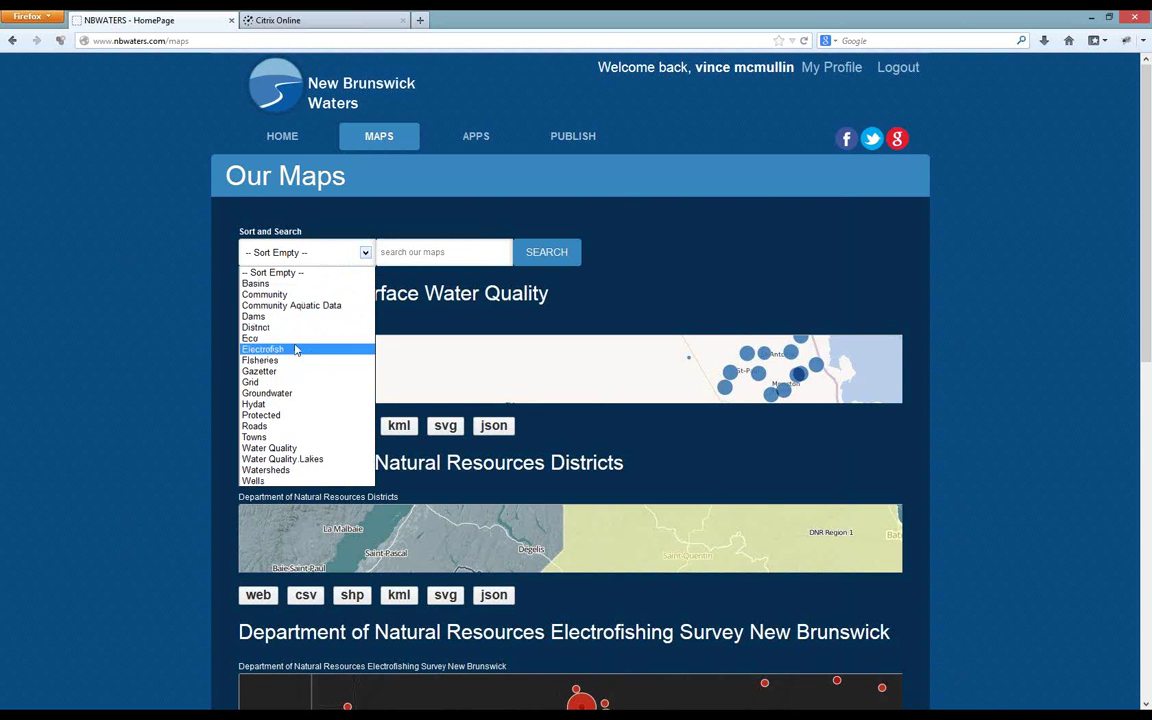
pyautogui.click(327, 305)
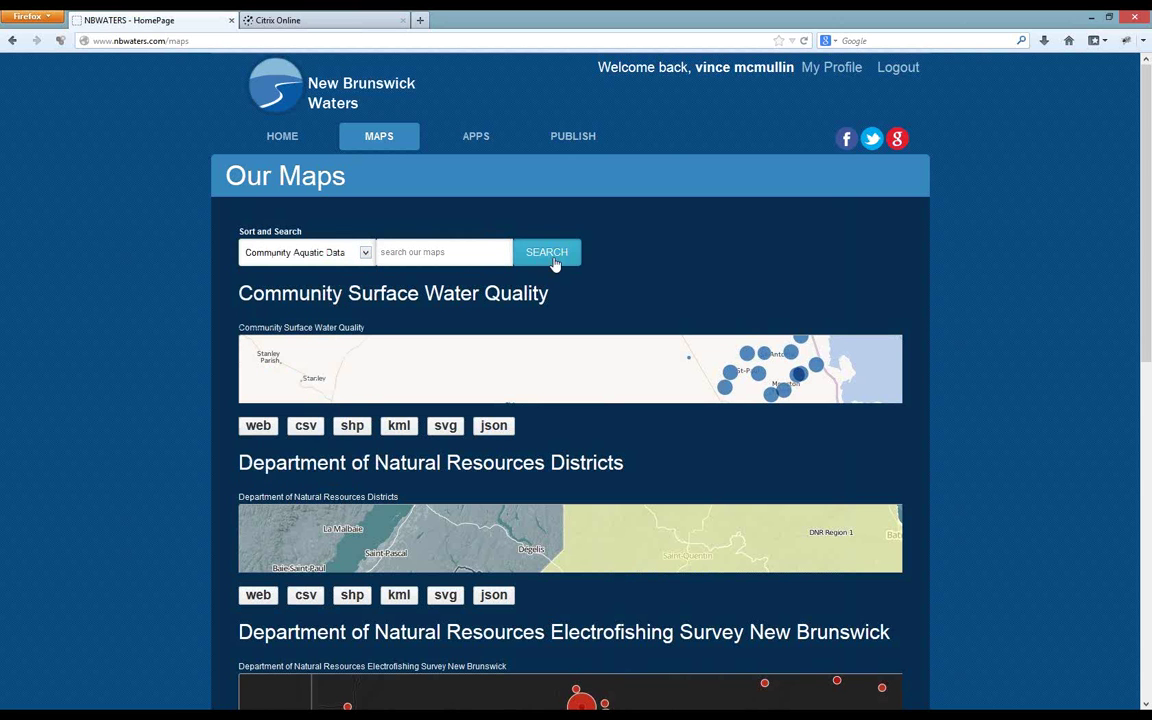
pyautogui.click(553, 258)
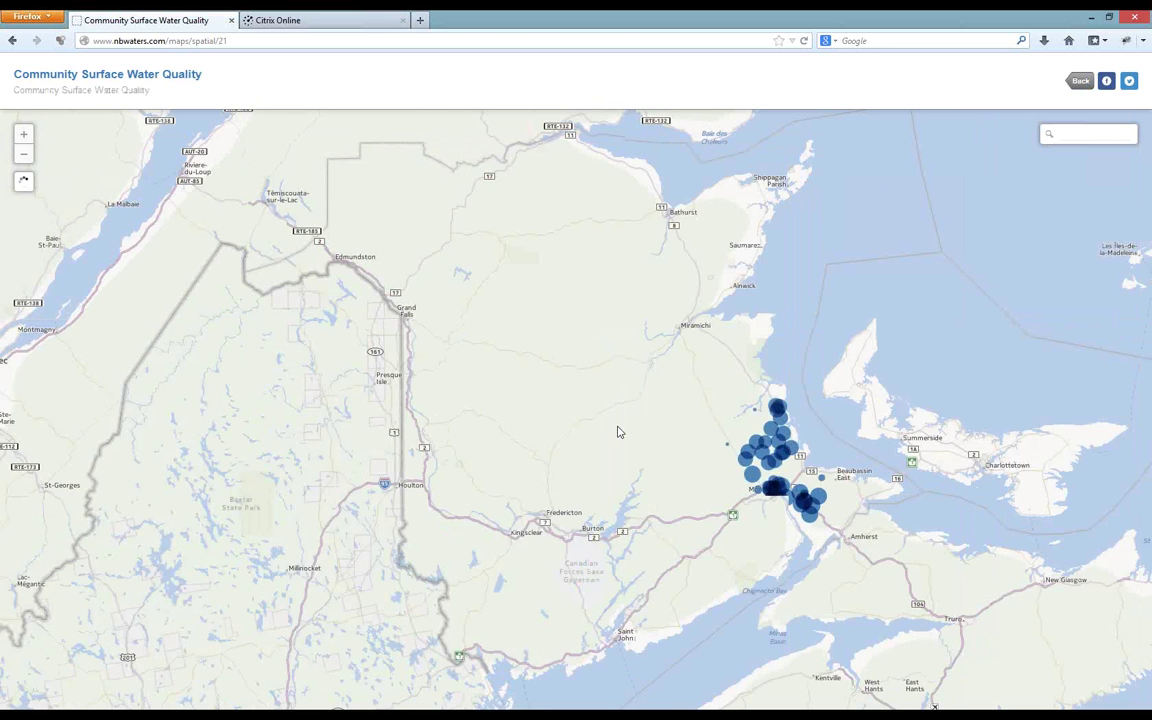
# Step: Open the page of aquatic site 10088 from the map and examine the North River site details and sample collections
pyautogui.scroll(2, 441, 391)
pyautogui.scroll(2, 447, 413)
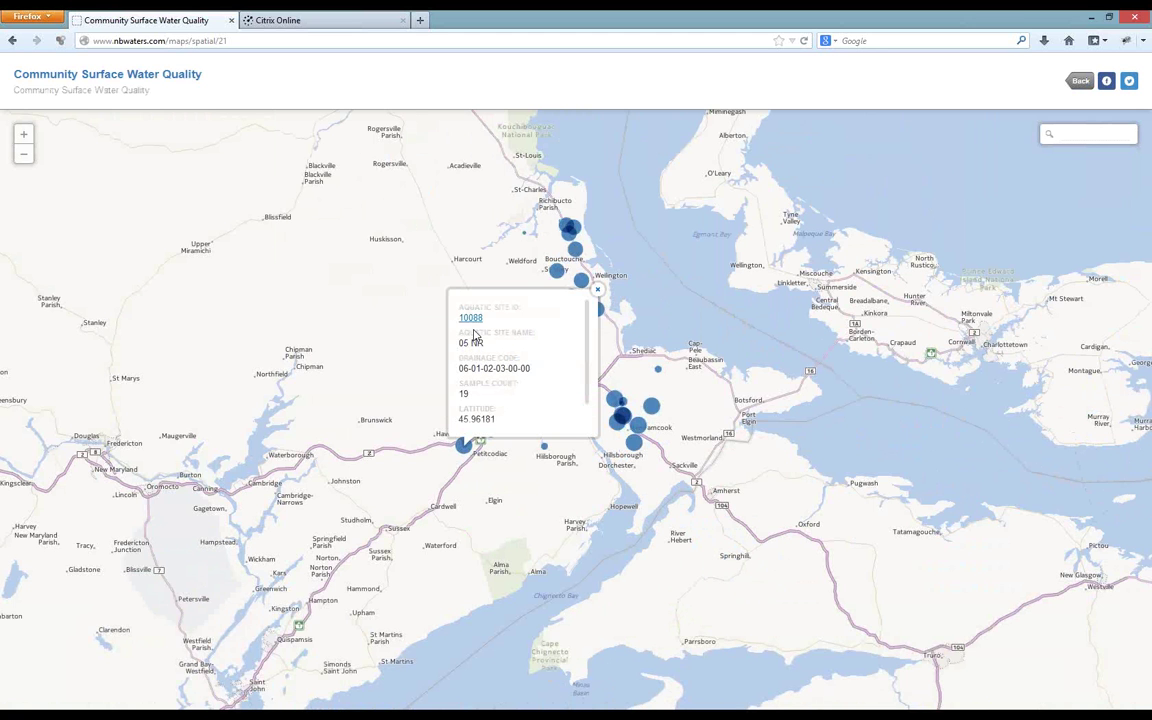
pyautogui.click(471, 319)
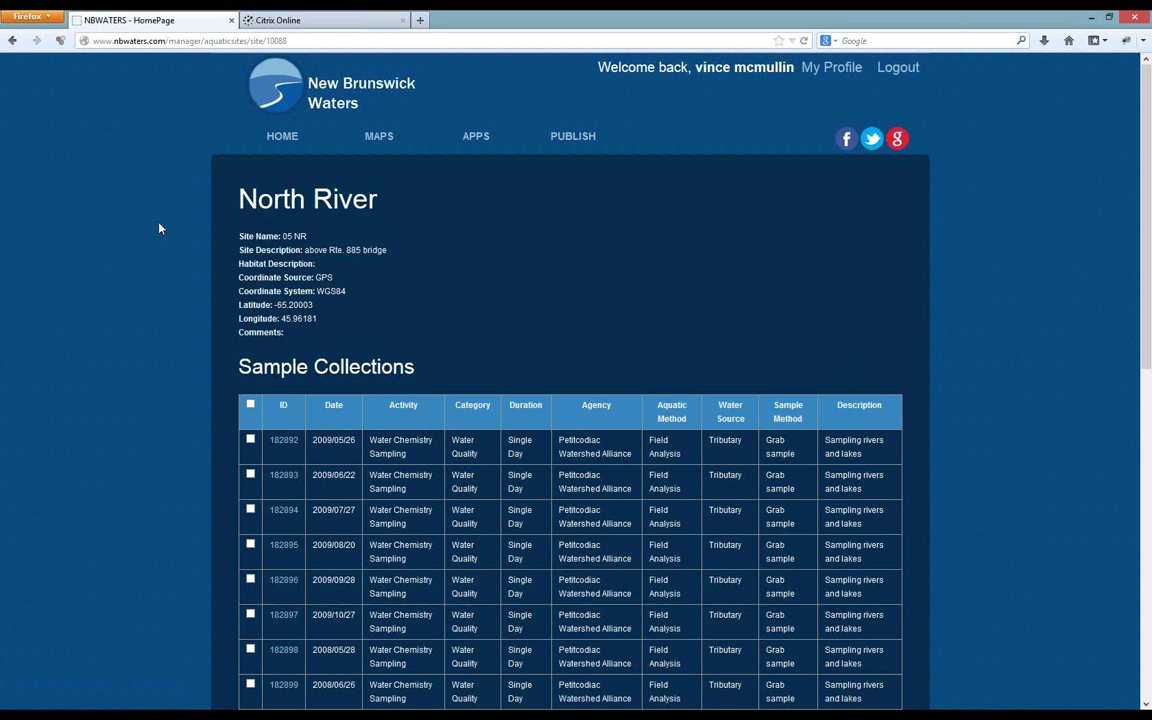
pyautogui.scroll(-10, 160, 229)
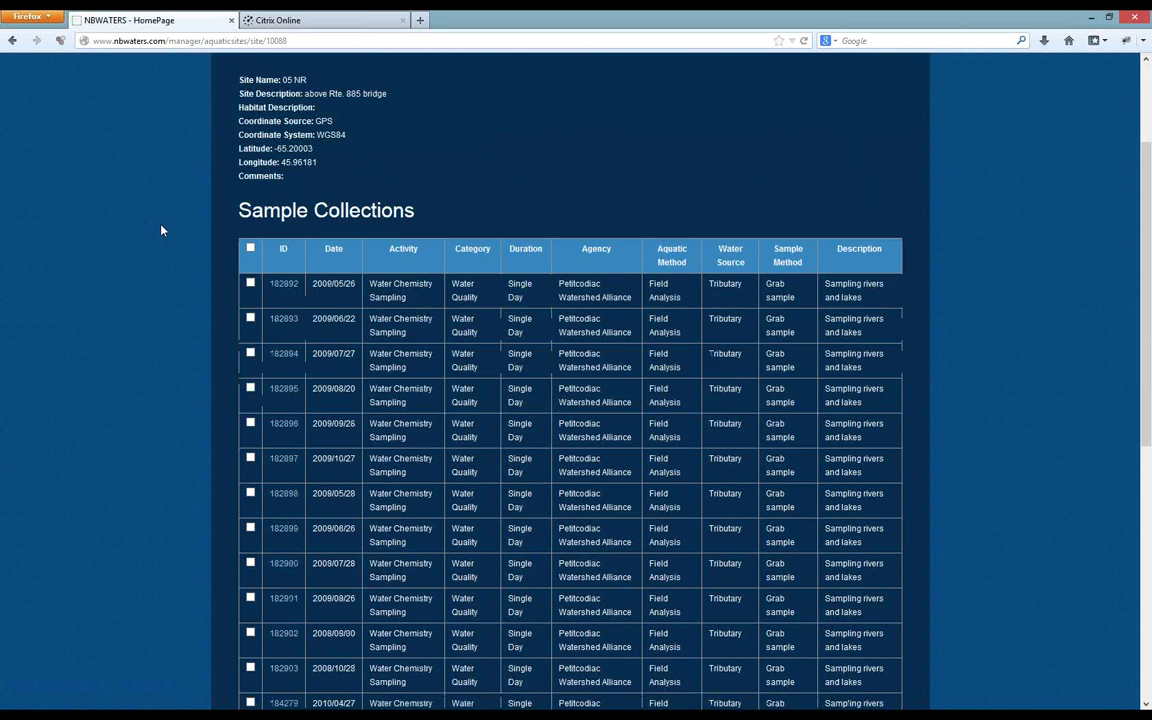
pyautogui.scroll(10, 171, 231)
pyautogui.scroll(-1, 171, 236)
pyautogui.scroll(-4, 160, 200)
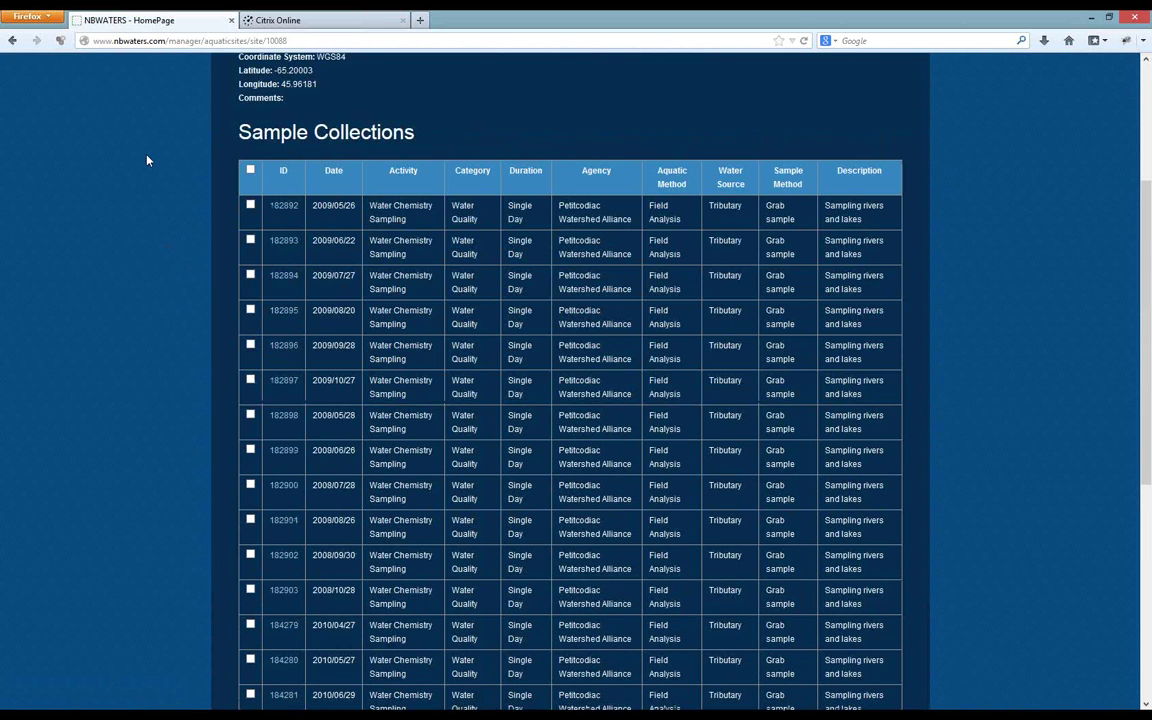
pyautogui.scroll(4, 147, 160)
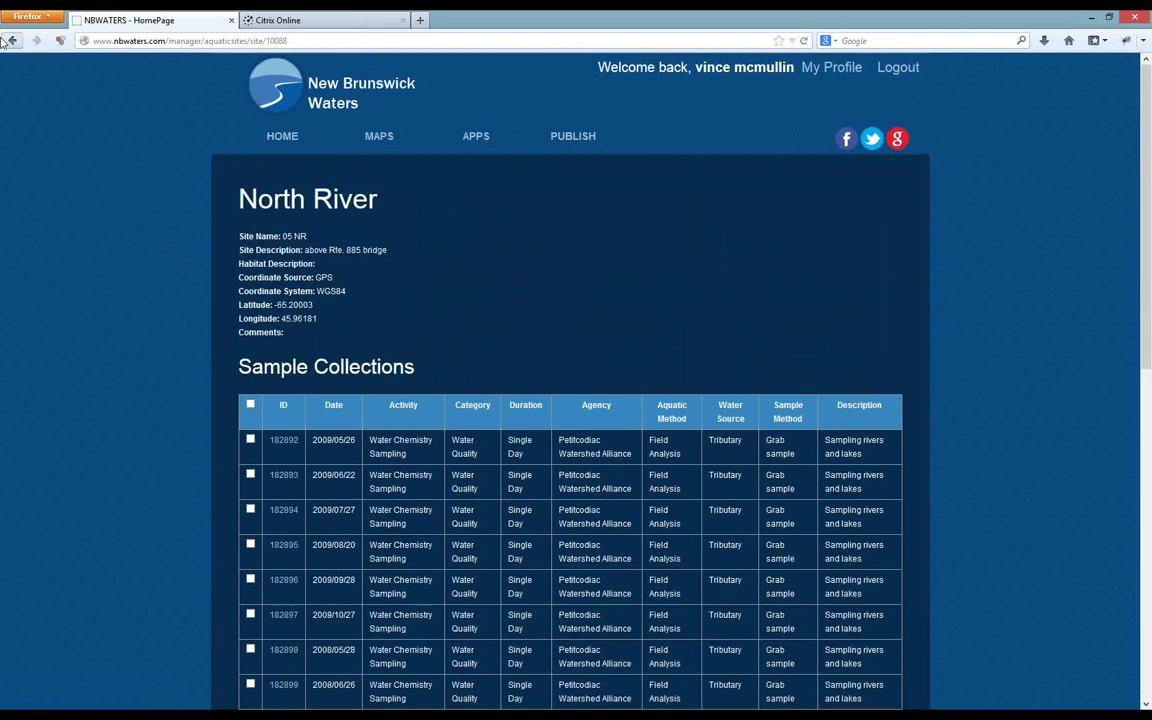
# Step: Return to the maps page, search by the Hydat category and open the Hydrographic Data New Brunswick map
pyautogui.click(11, 41)
pyautogui.click(11, 41)
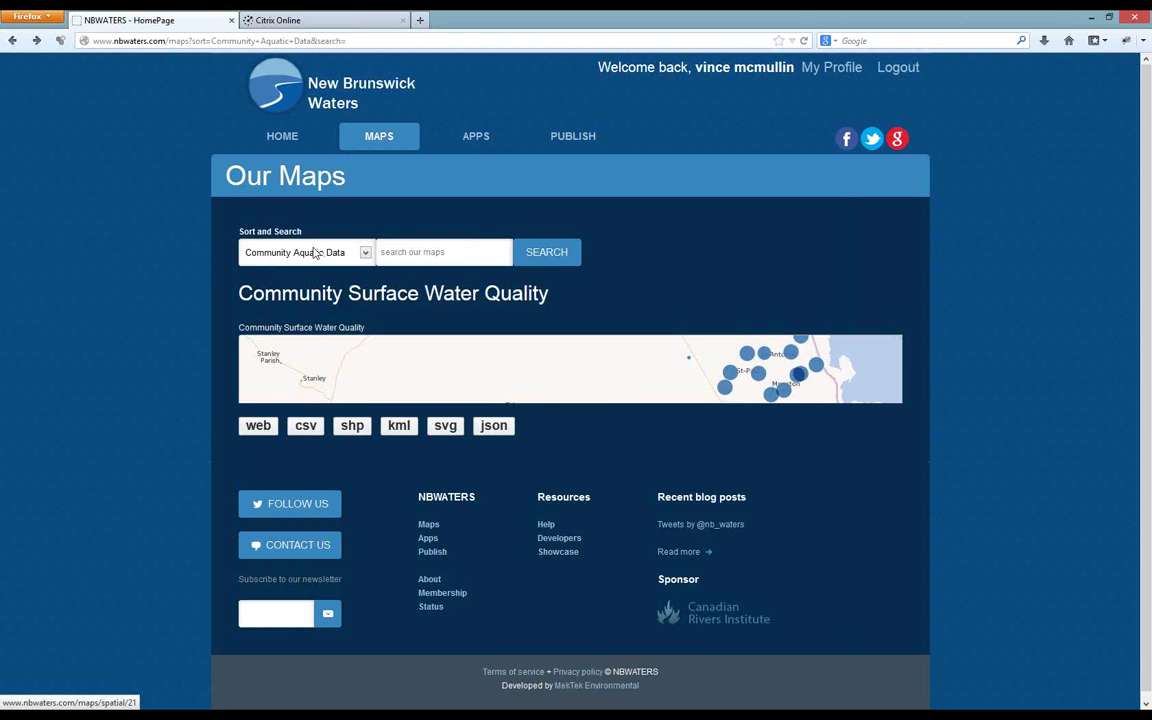
pyautogui.click(313, 254)
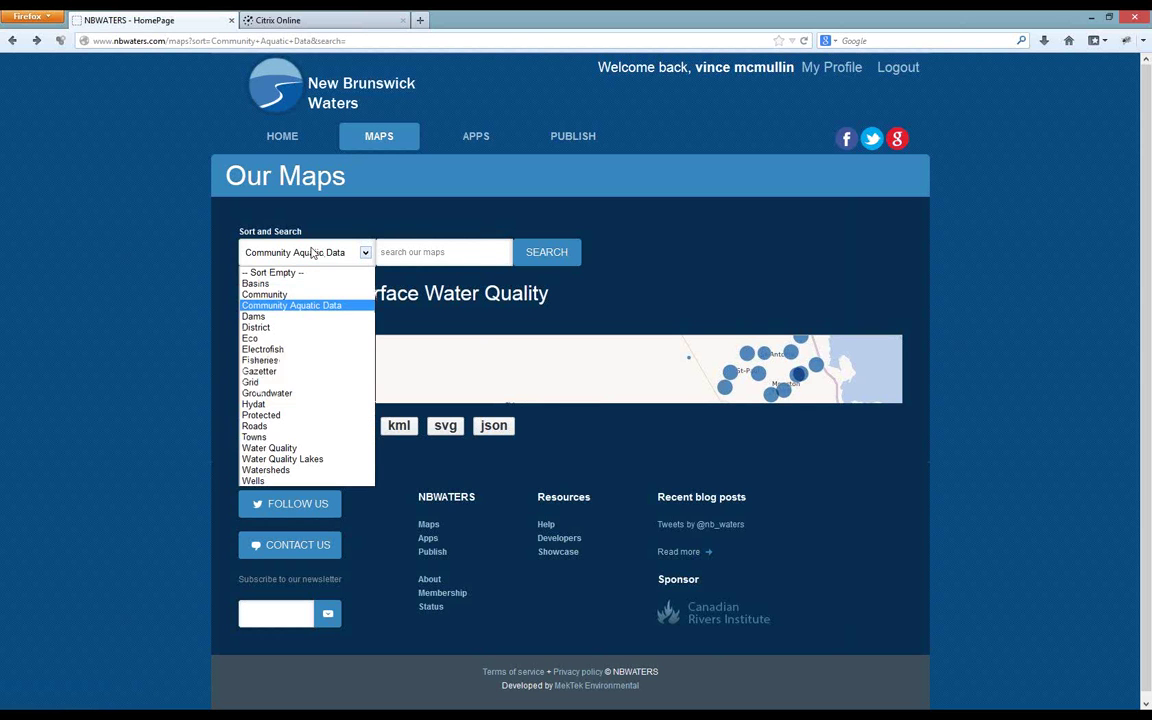
pyautogui.click(303, 404)
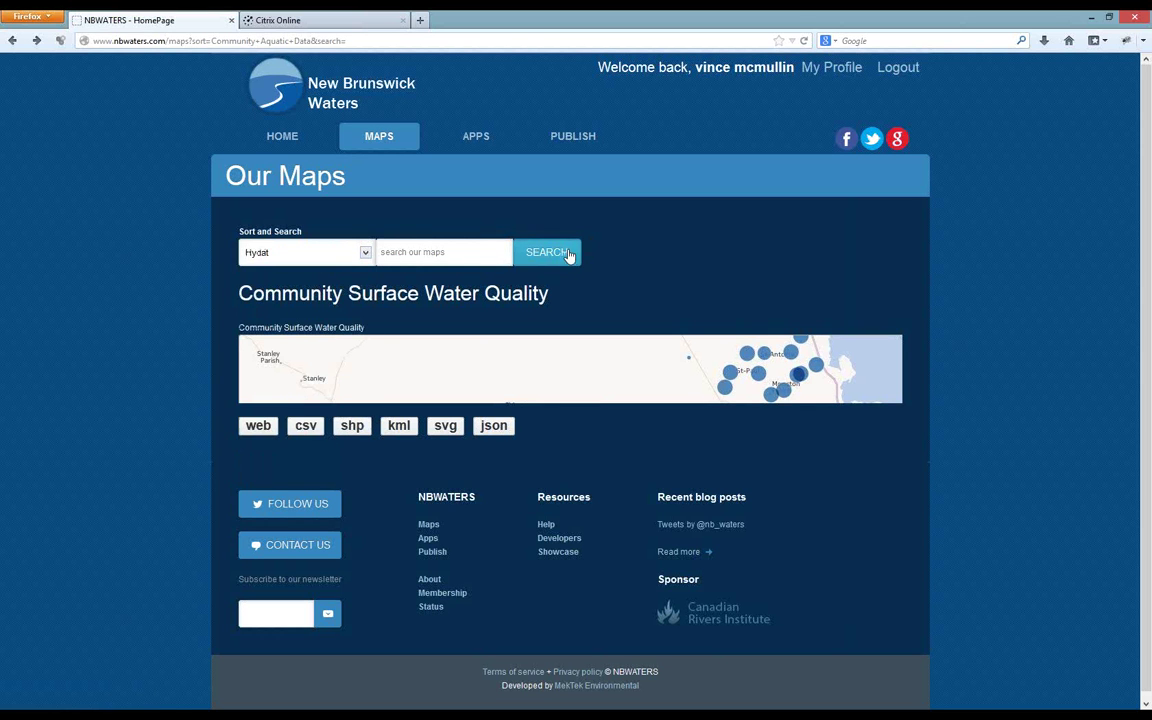
pyautogui.click(568, 255)
pyautogui.click(361, 340)
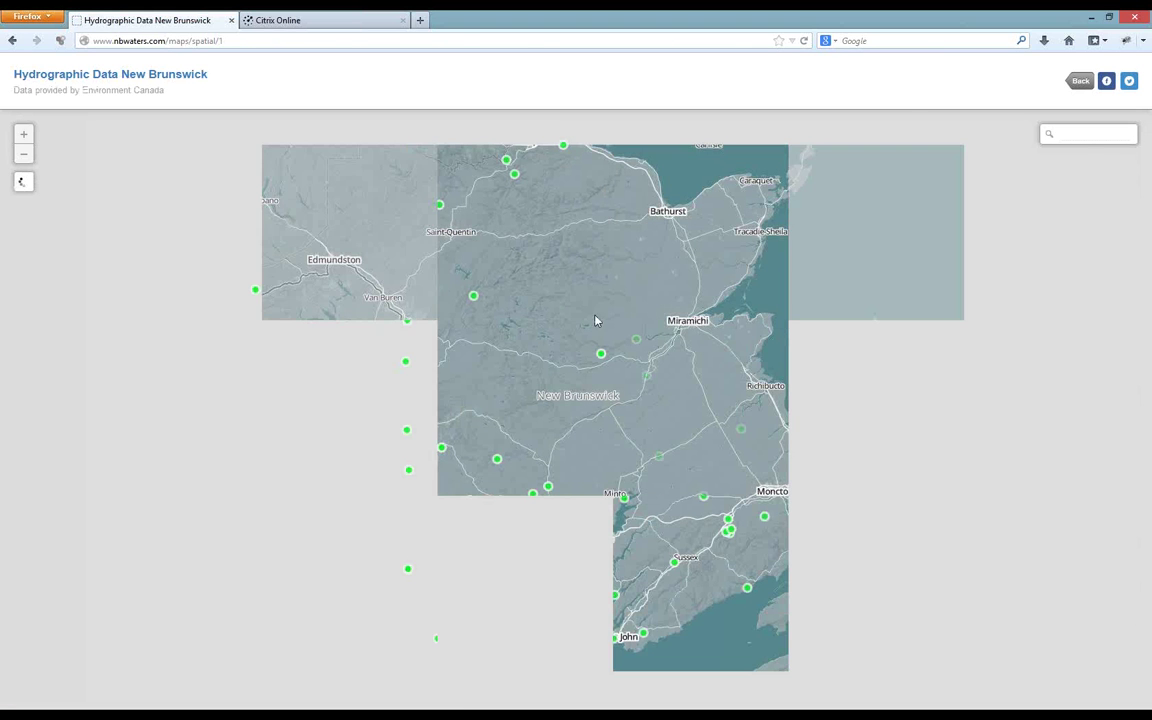
# Step: Open the Grand Lake at Newcastle Creek station from the map and examine its level records chart
pyautogui.moveTo(589, 322); pyautogui.dragTo(540, 324)
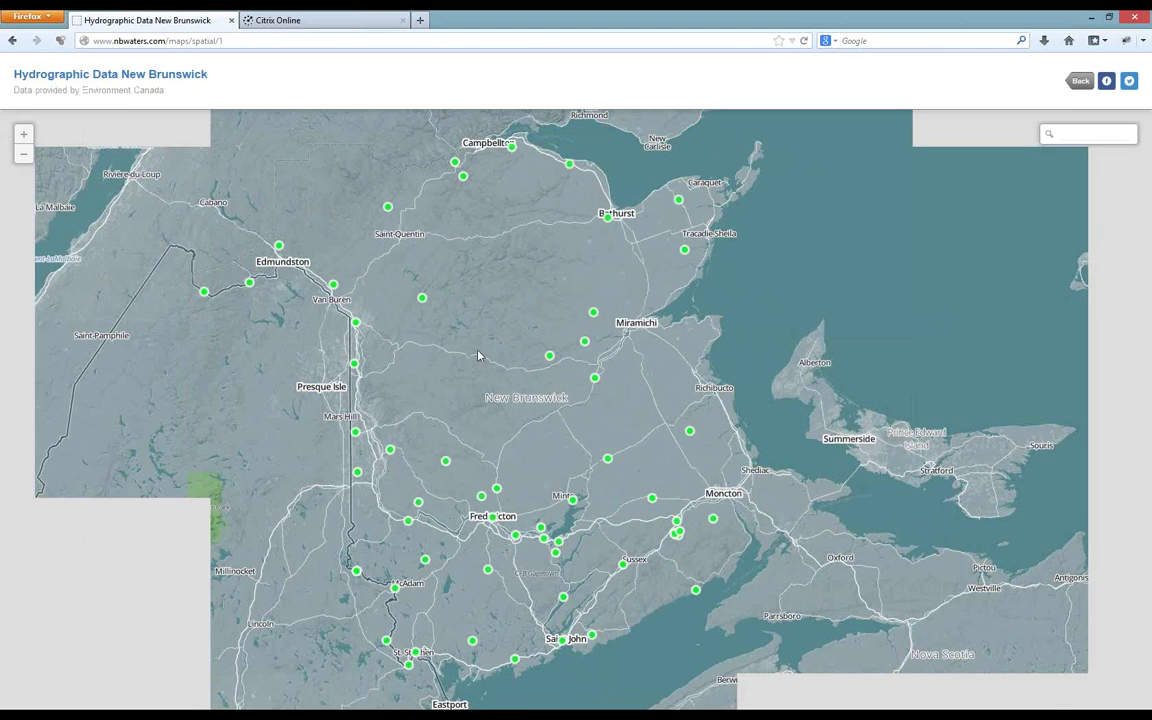
pyautogui.scroll(1, 486, 353)
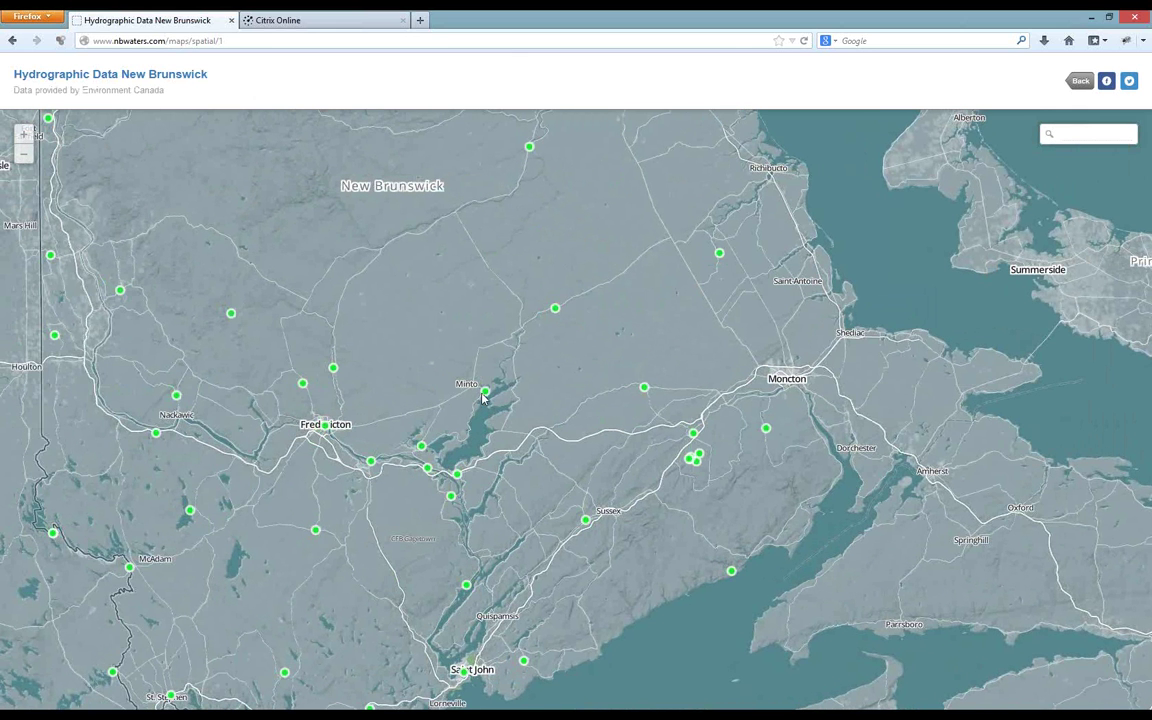
pyautogui.click(485, 395)
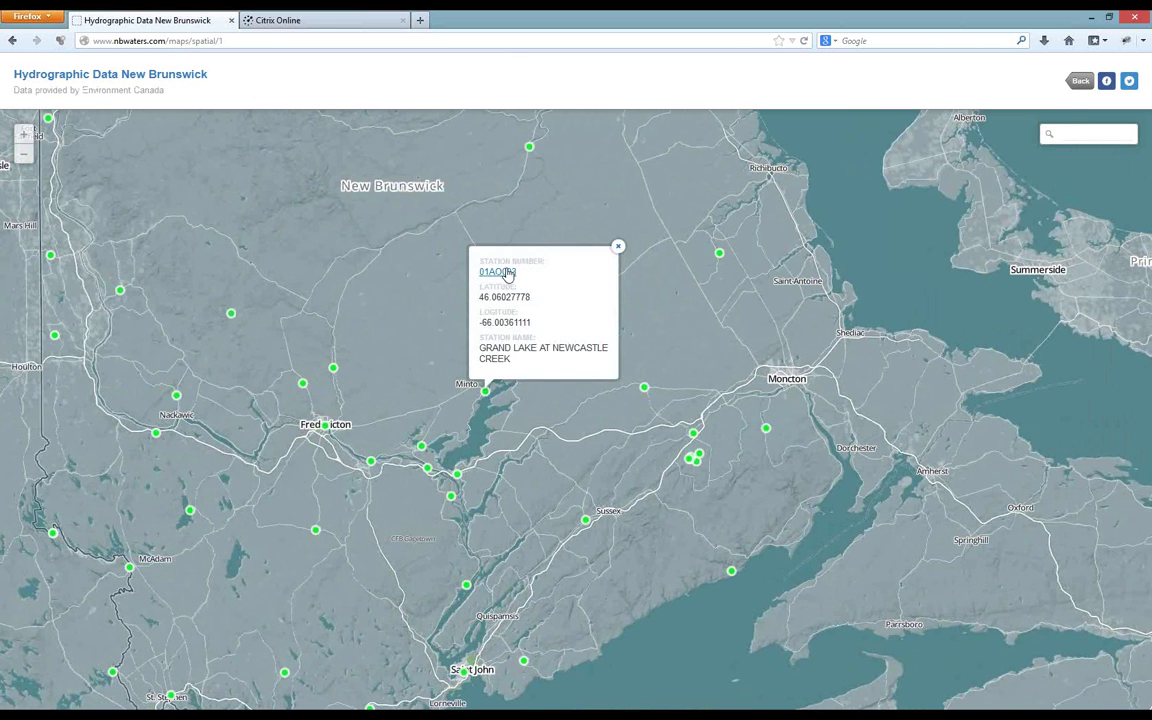
pyautogui.click(498, 271)
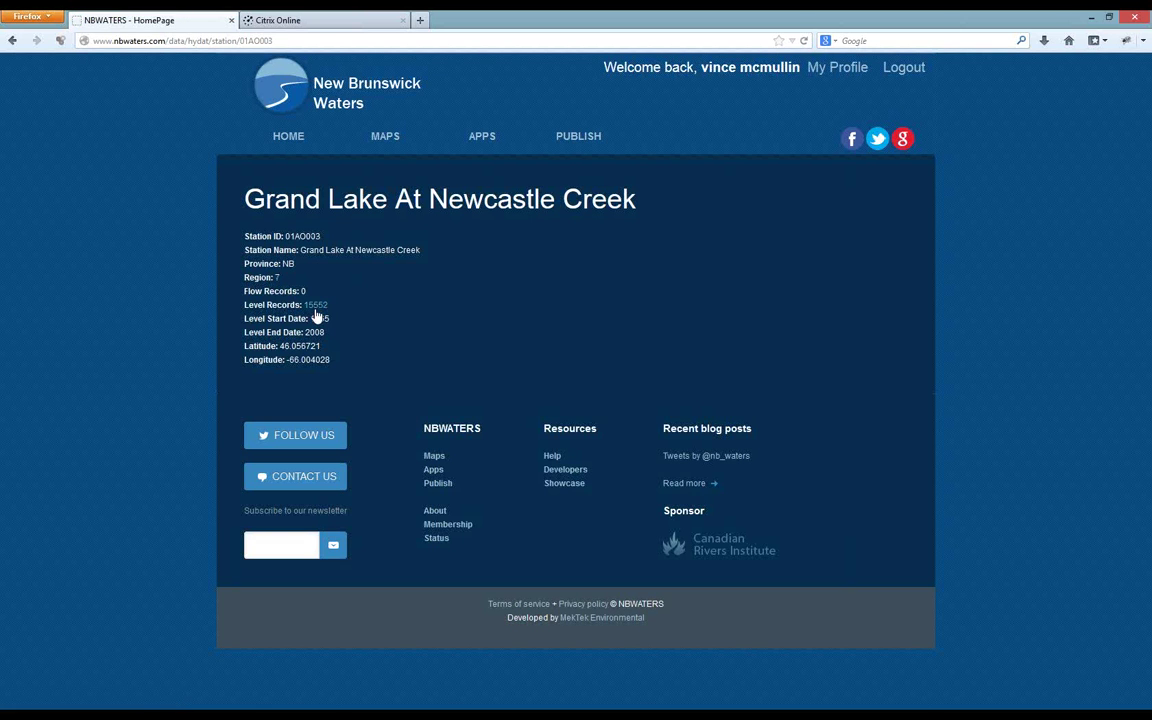
pyautogui.click(315, 310)
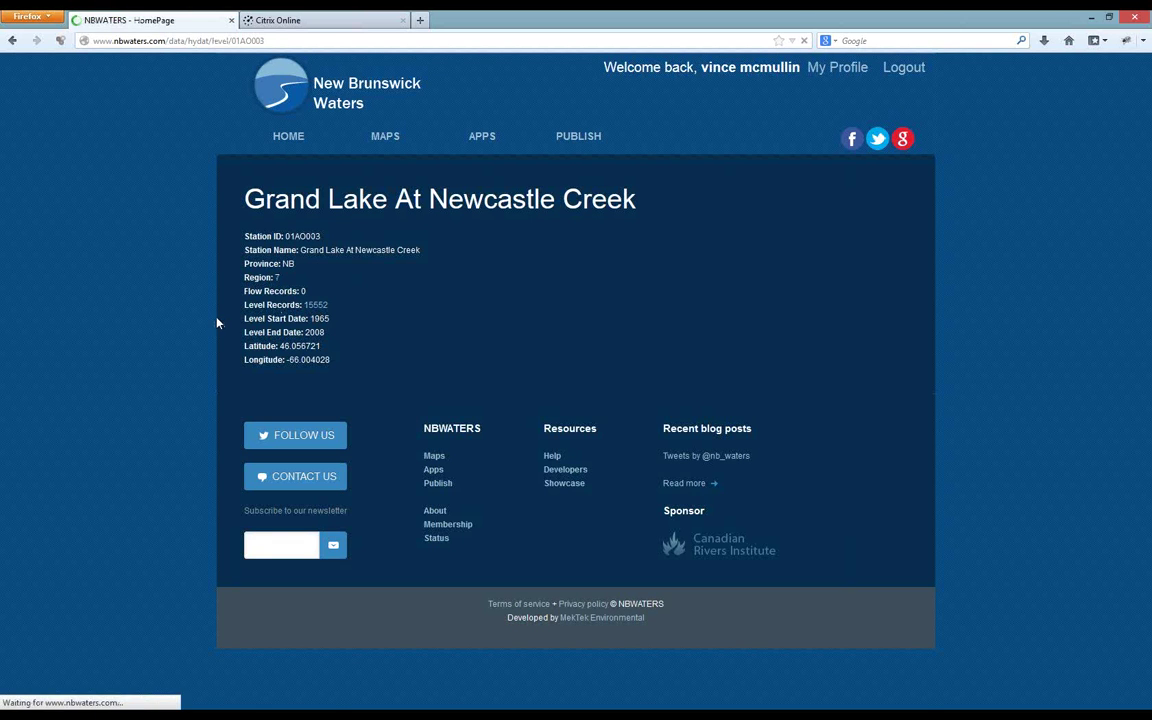
pyautogui.scroll(-2, 172, 306)
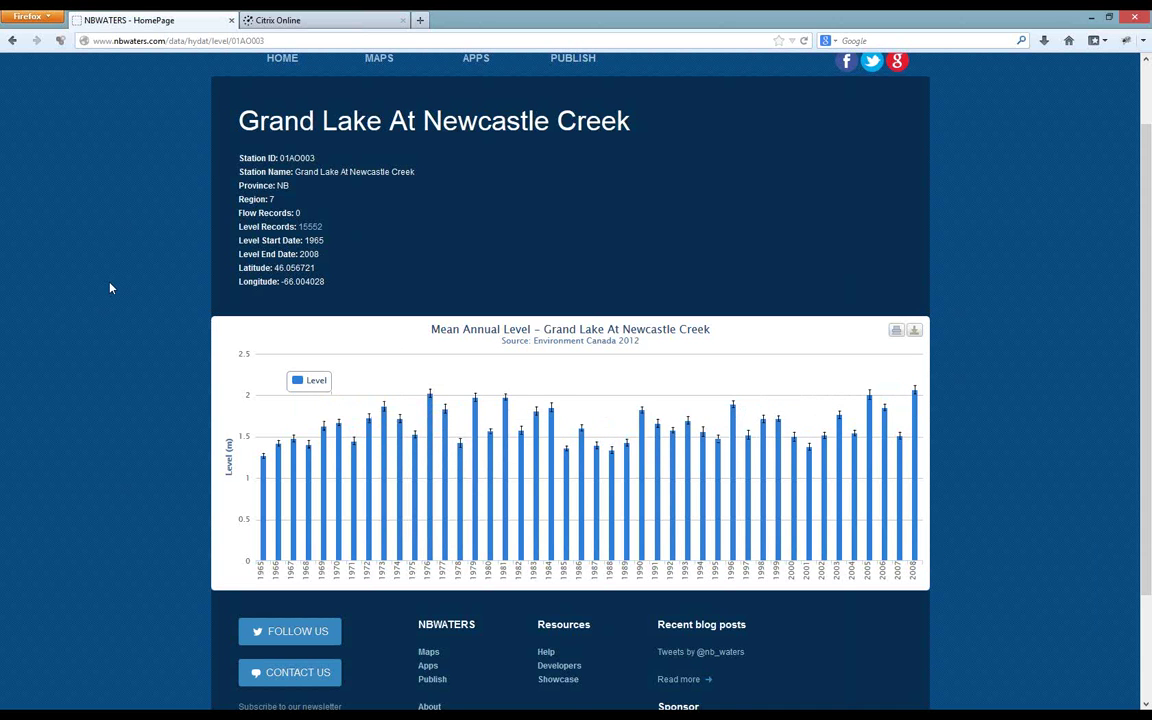
pyautogui.scroll(2, 110, 288)
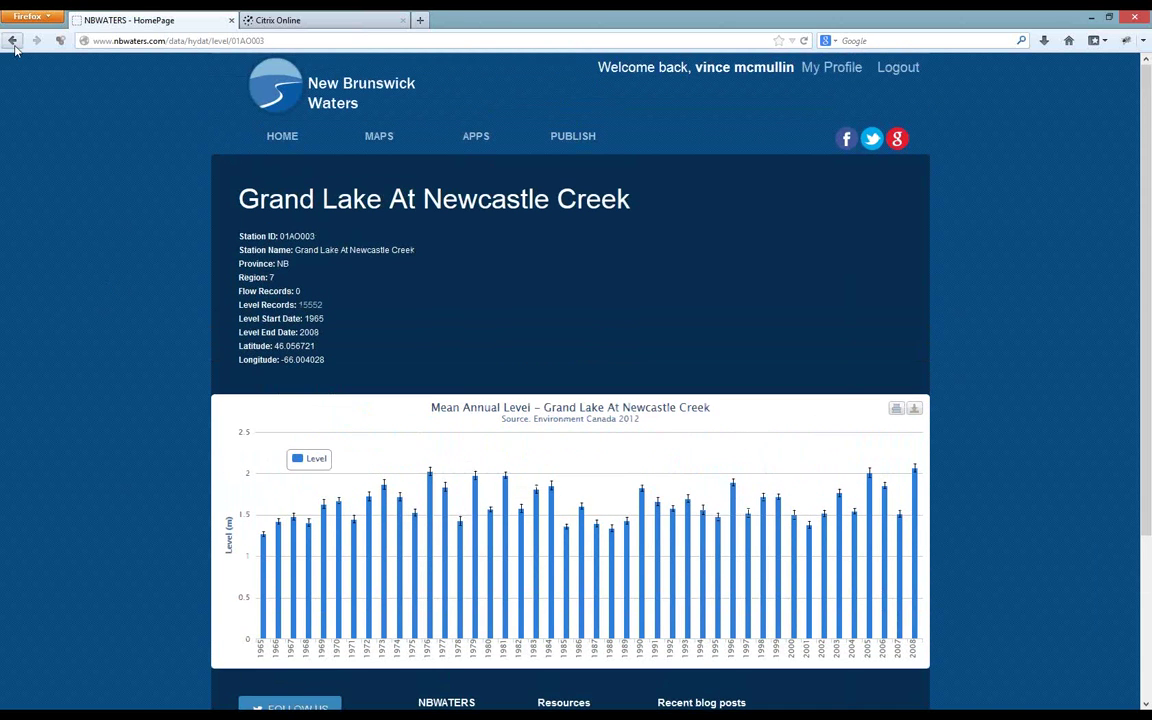
# Step: Return to the maps page, search by the Electrofish category and open the Department of Natural Resources Electrofishing Survey map
pyautogui.click(13, 41)
pyautogui.click(13, 41)
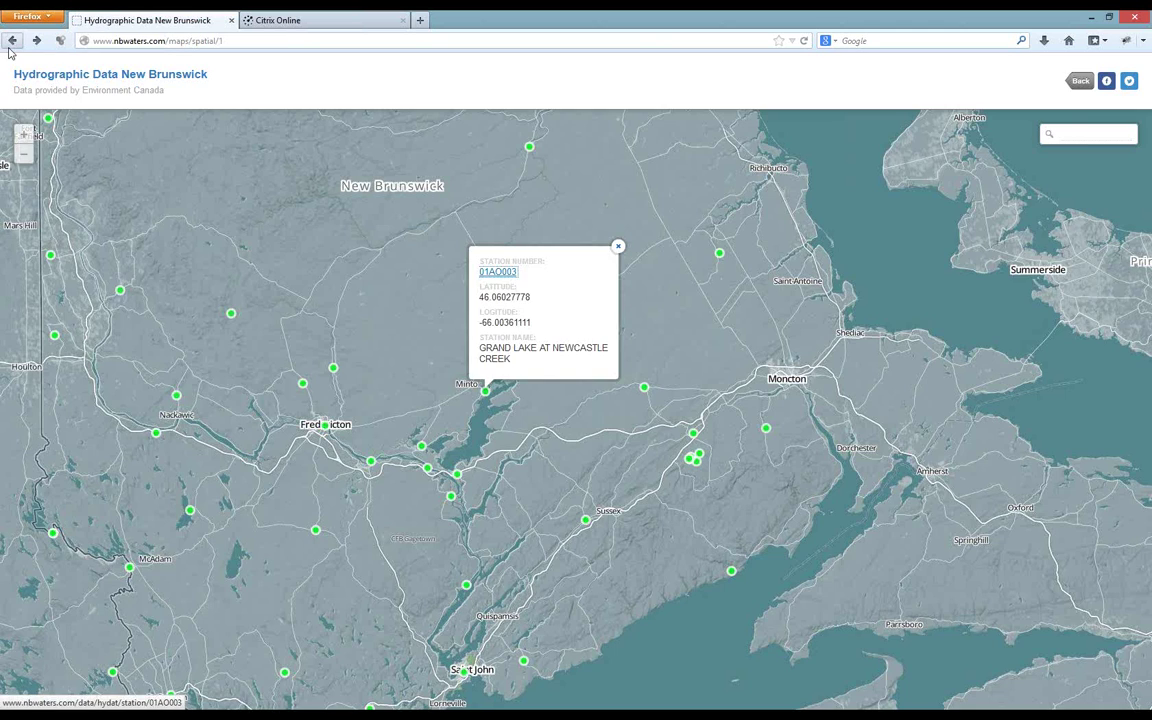
pyautogui.click(13, 41)
pyautogui.click(317, 263)
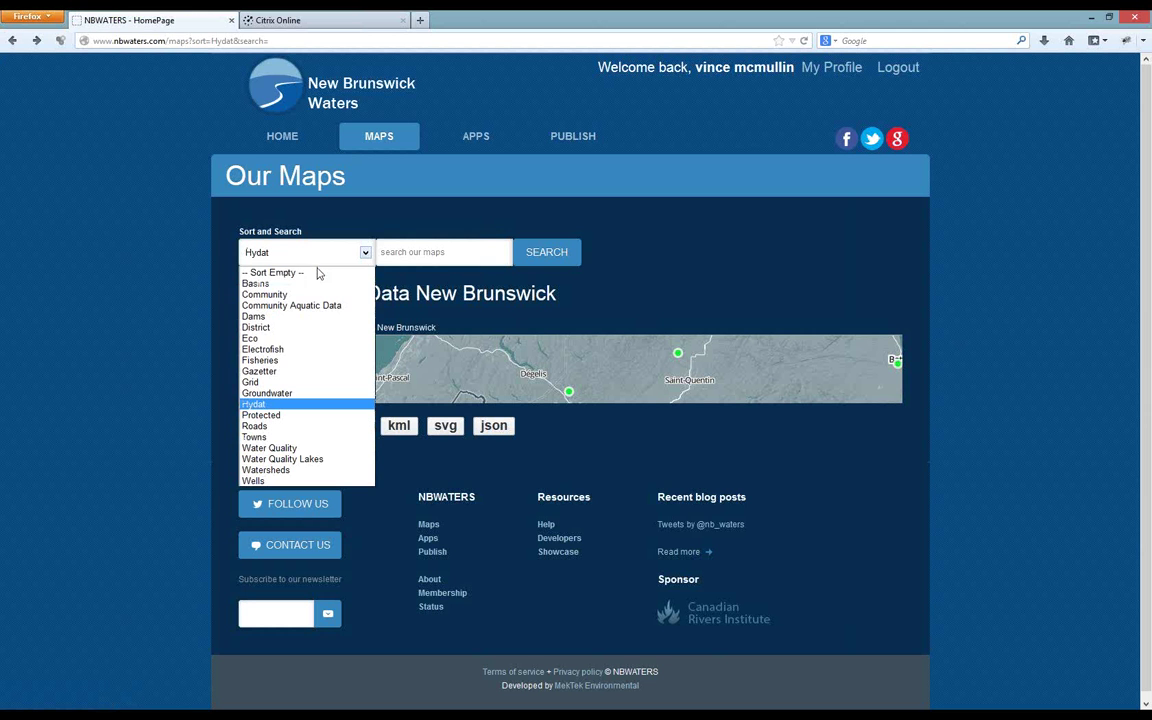
pyautogui.click(317, 349)
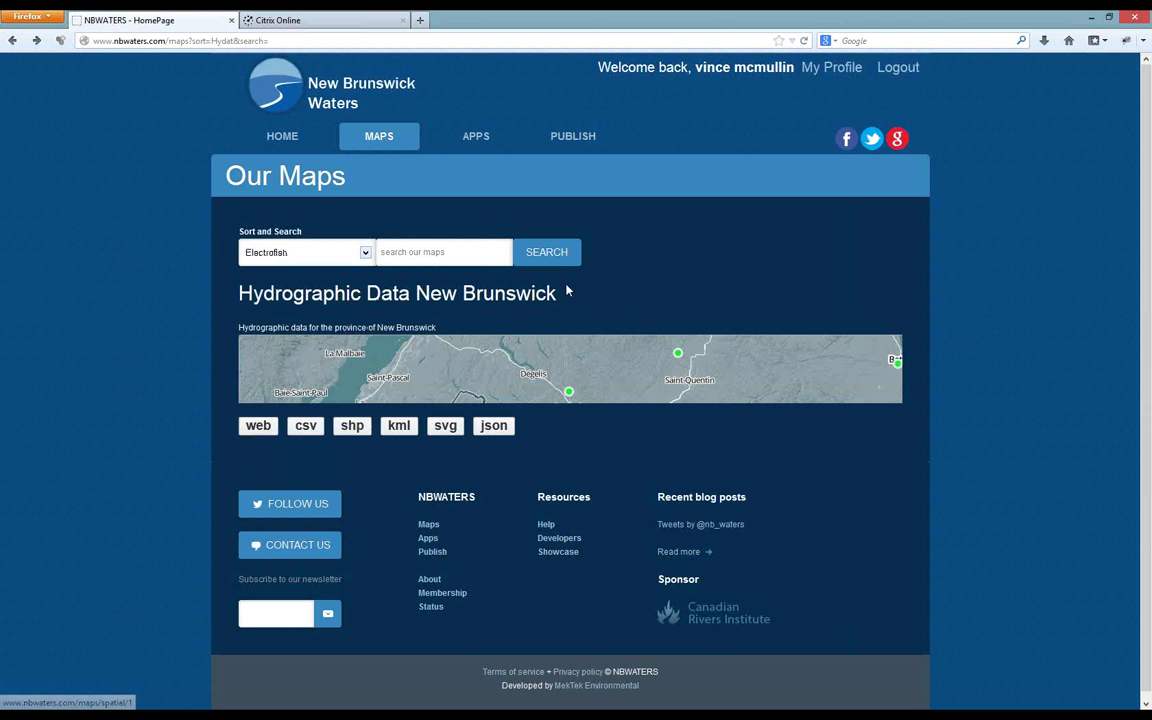
pyautogui.click(545, 258)
pyautogui.click(419, 368)
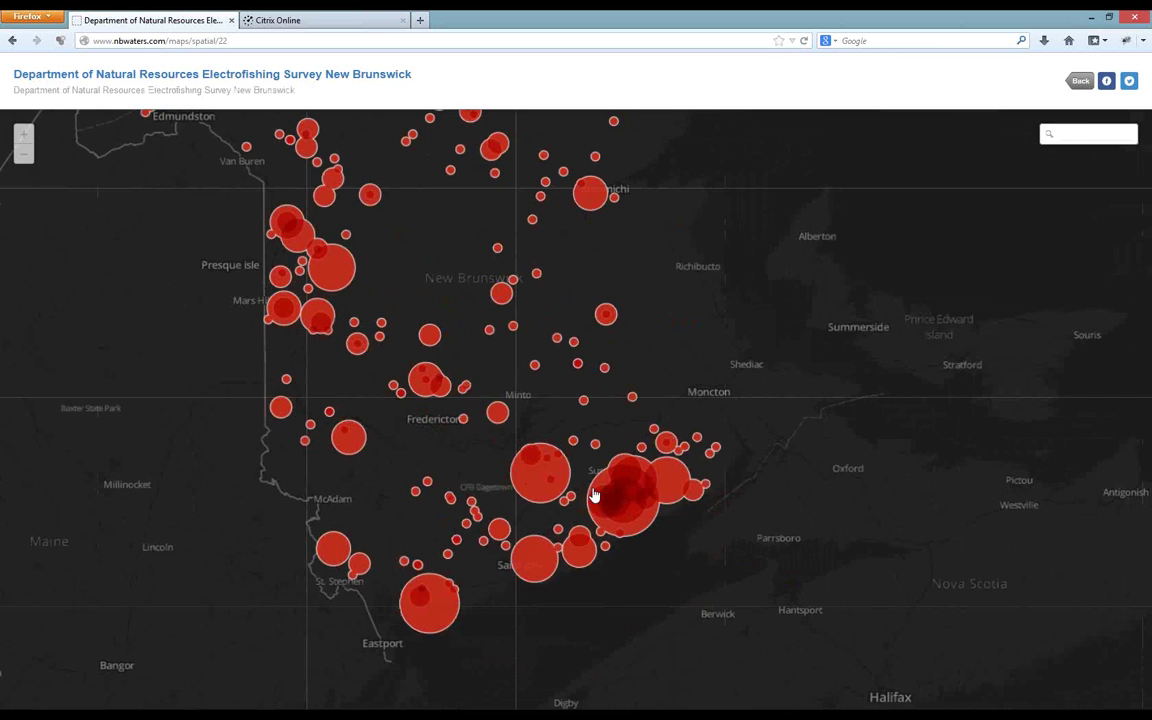
# Step: Open the Bailey Brook site, ID 181, from the map and examine its site details and electrofishing survey records
pyautogui.scroll(1, 593, 496)
pyautogui.click(430, 360)
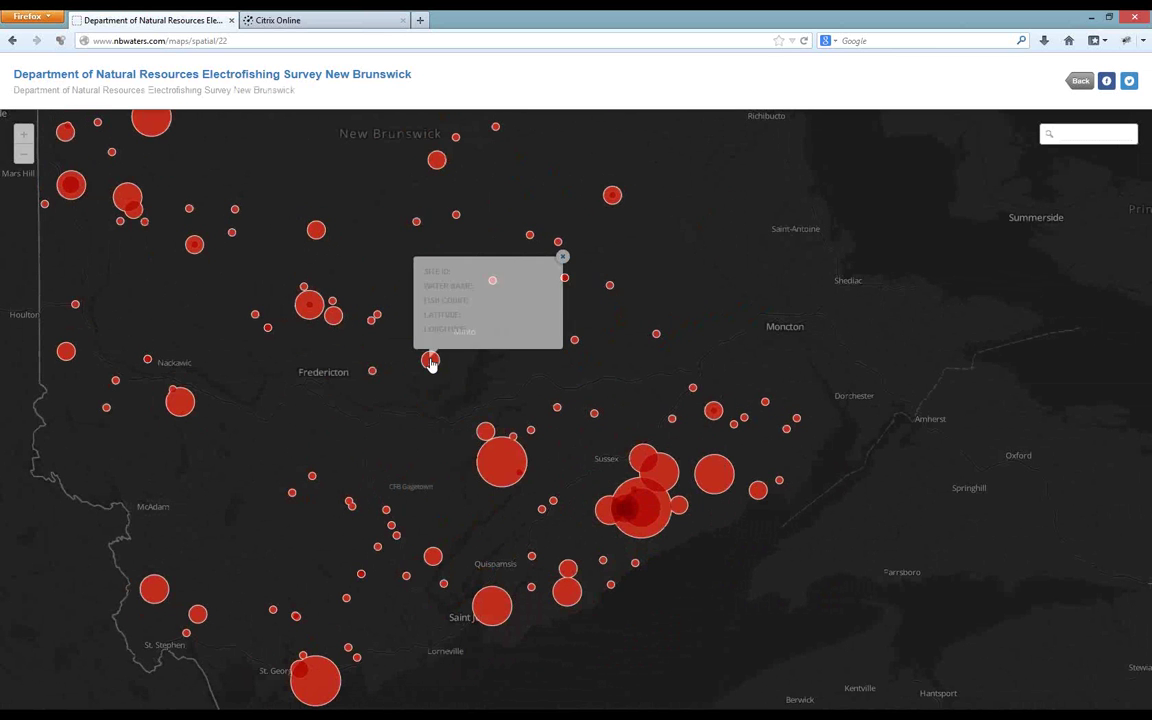
pyautogui.click(432, 227)
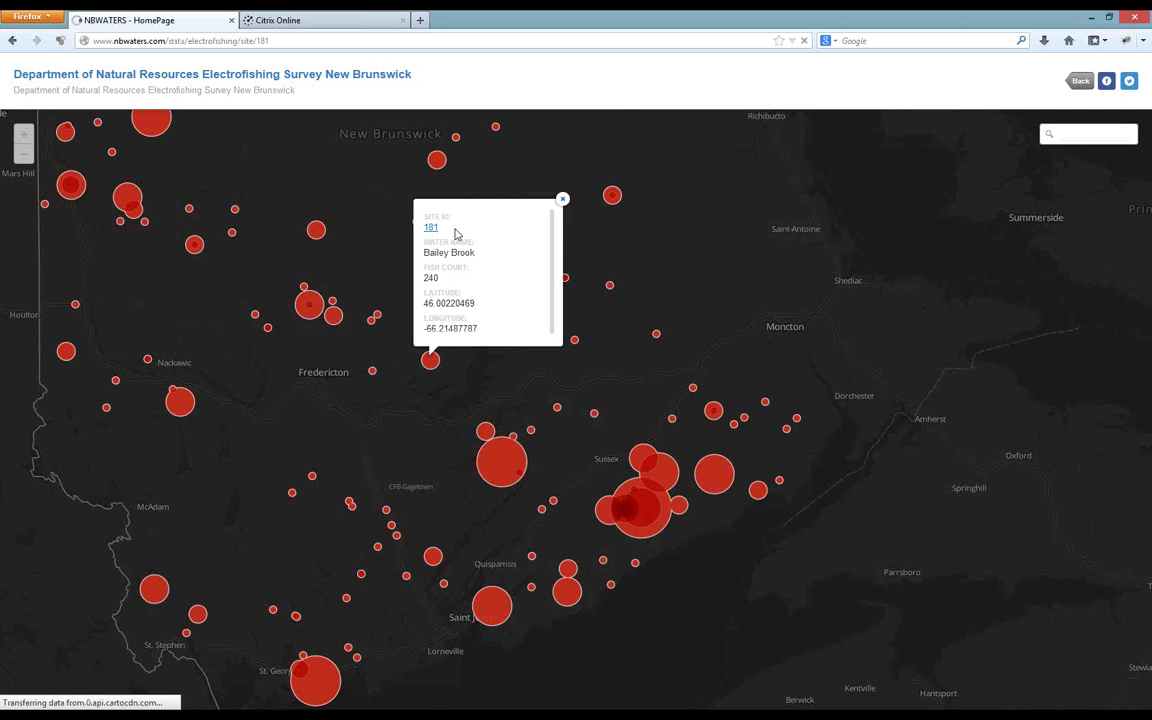
pyautogui.scroll(-3, 689, 302)
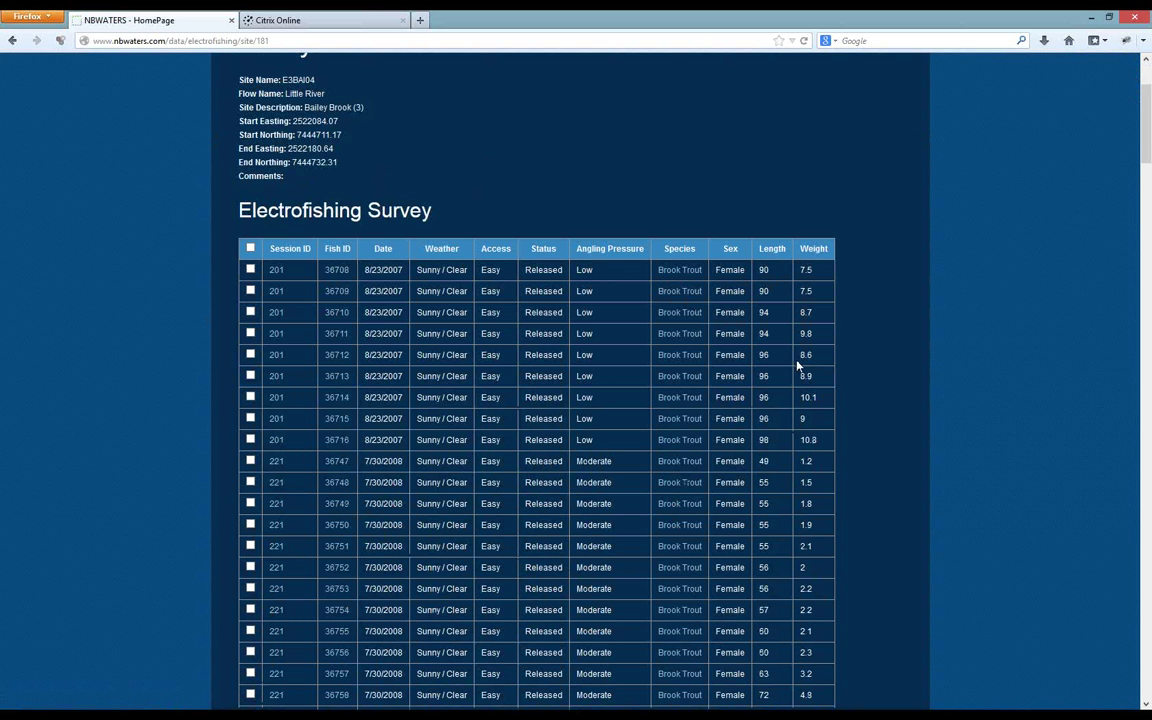
pyautogui.scroll(-1, 799, 397)
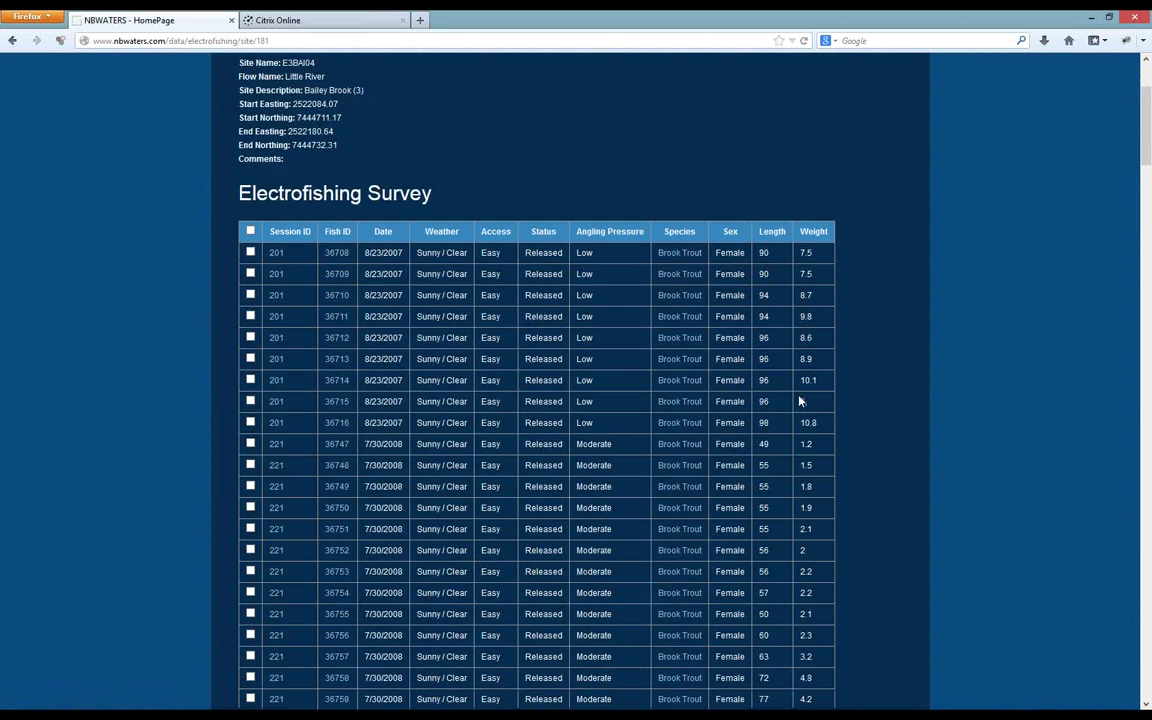
pyautogui.scroll(-5, 800, 401)
pyautogui.scroll(-10, 788, 414)
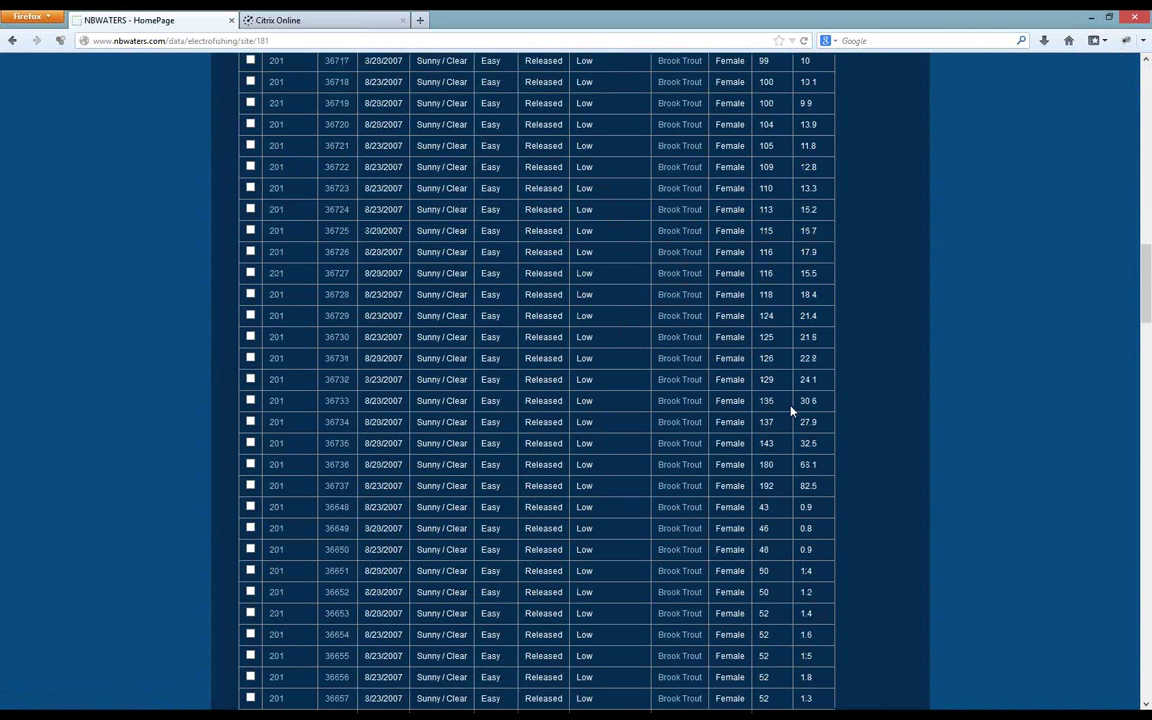
pyautogui.scroll(15, 790, 410)
pyautogui.scroll(-2, 400, 164)
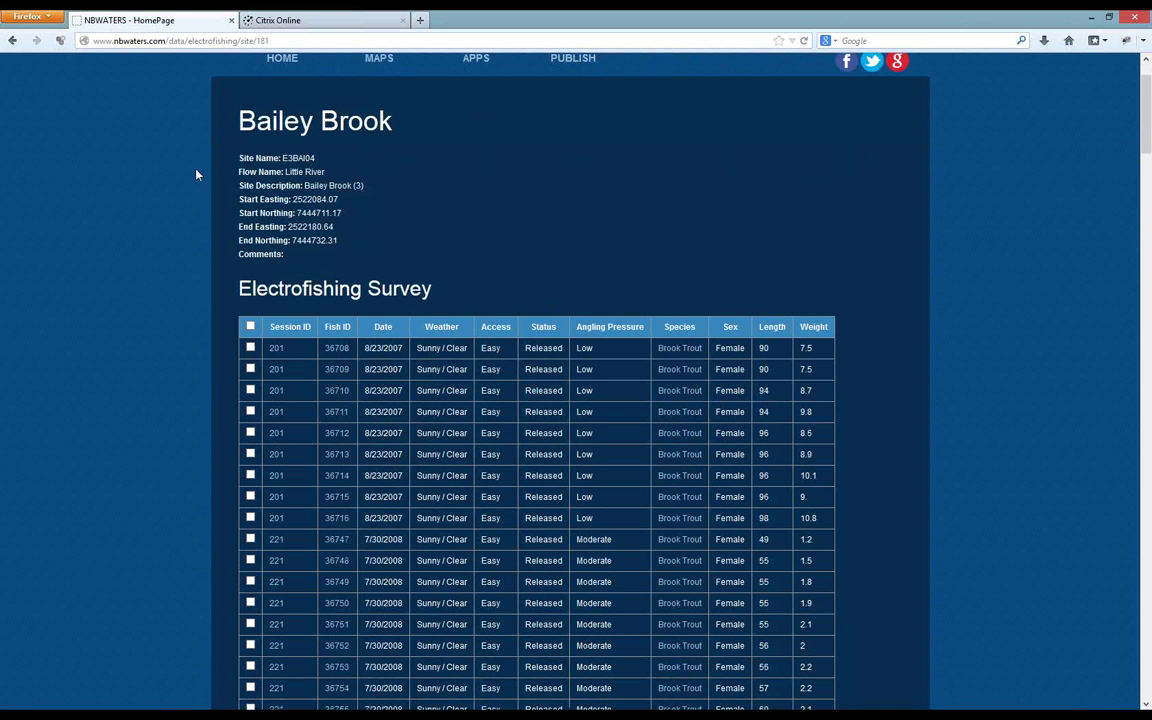
pyautogui.scroll(2, 195, 175)
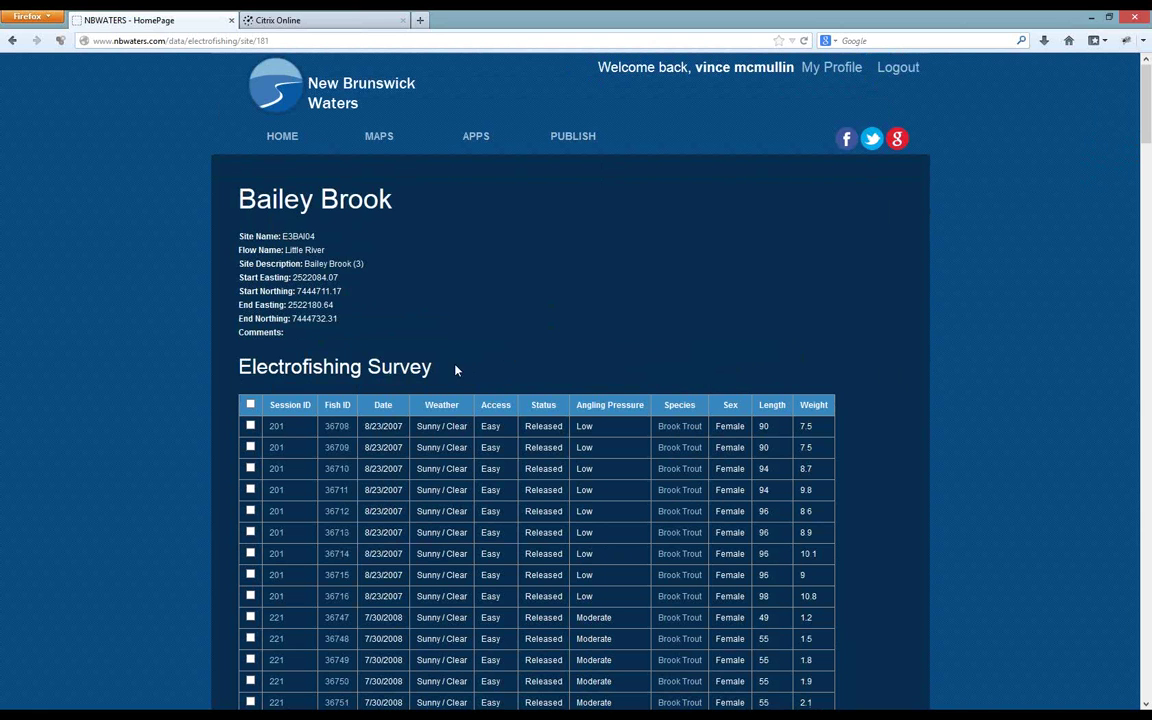
# Step: Return to the maps page, search by the Water Quality category and open the Water Quality Data New Brunswick map
pyautogui.click(13, 44)
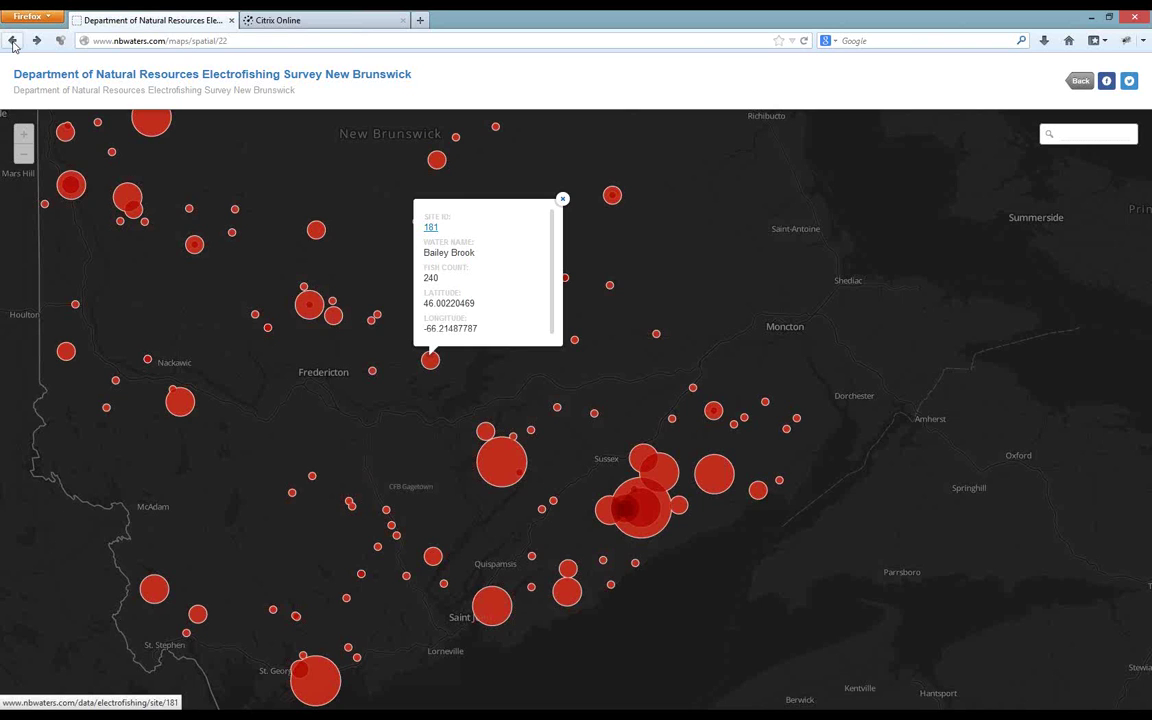
pyautogui.click(13, 44)
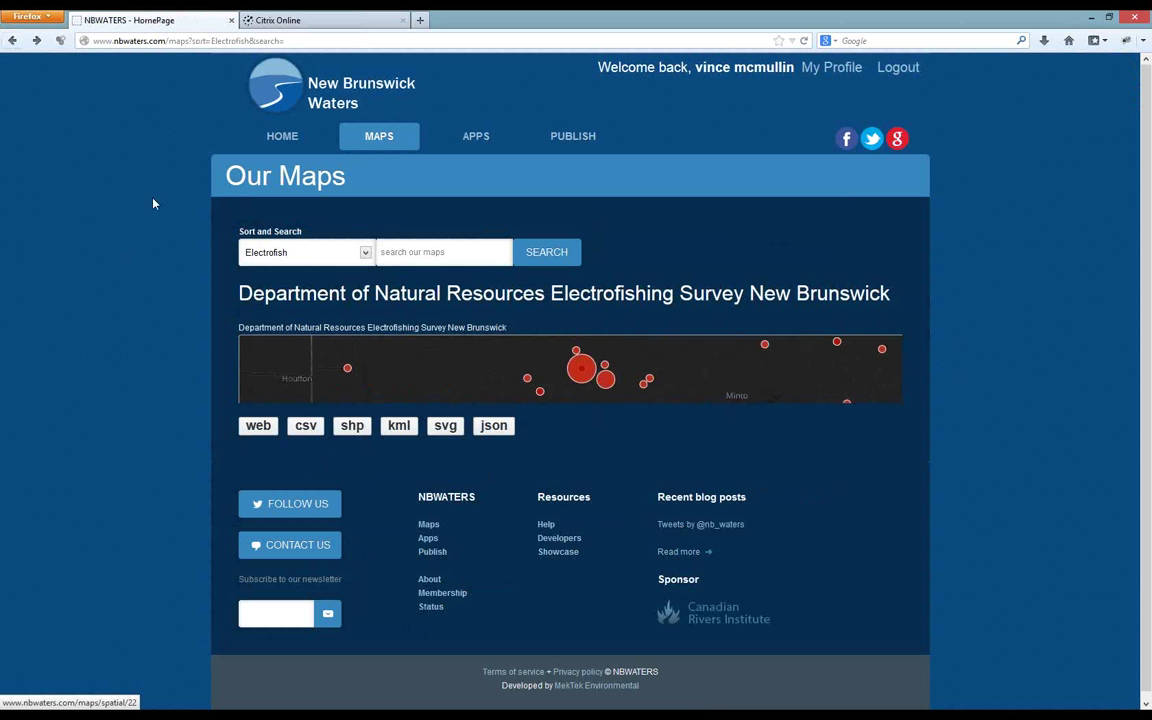
pyautogui.click(313, 252)
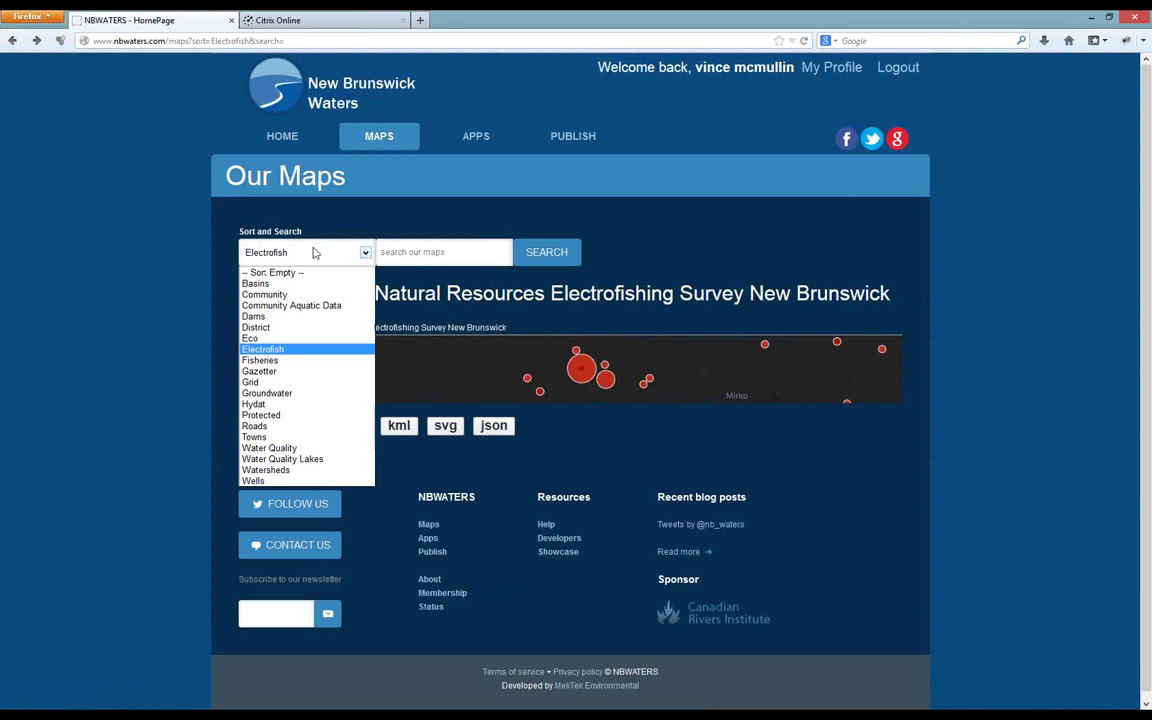
pyautogui.click(307, 449)
pyautogui.click(543, 254)
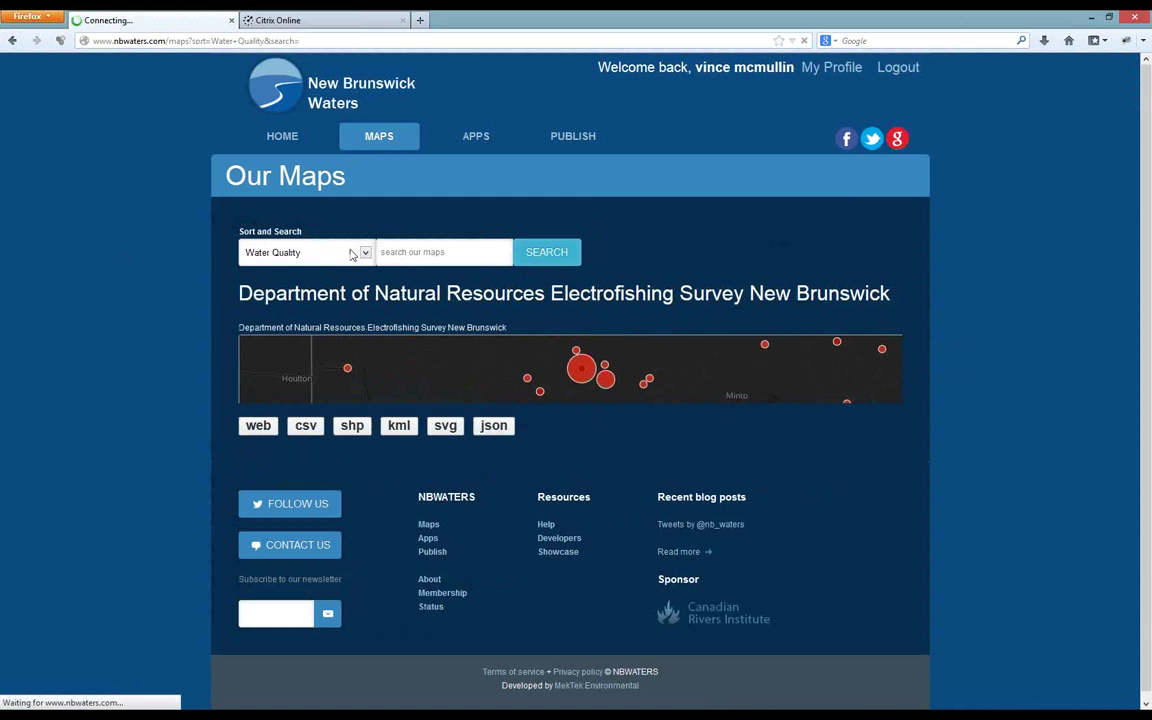
pyautogui.click(496, 368)
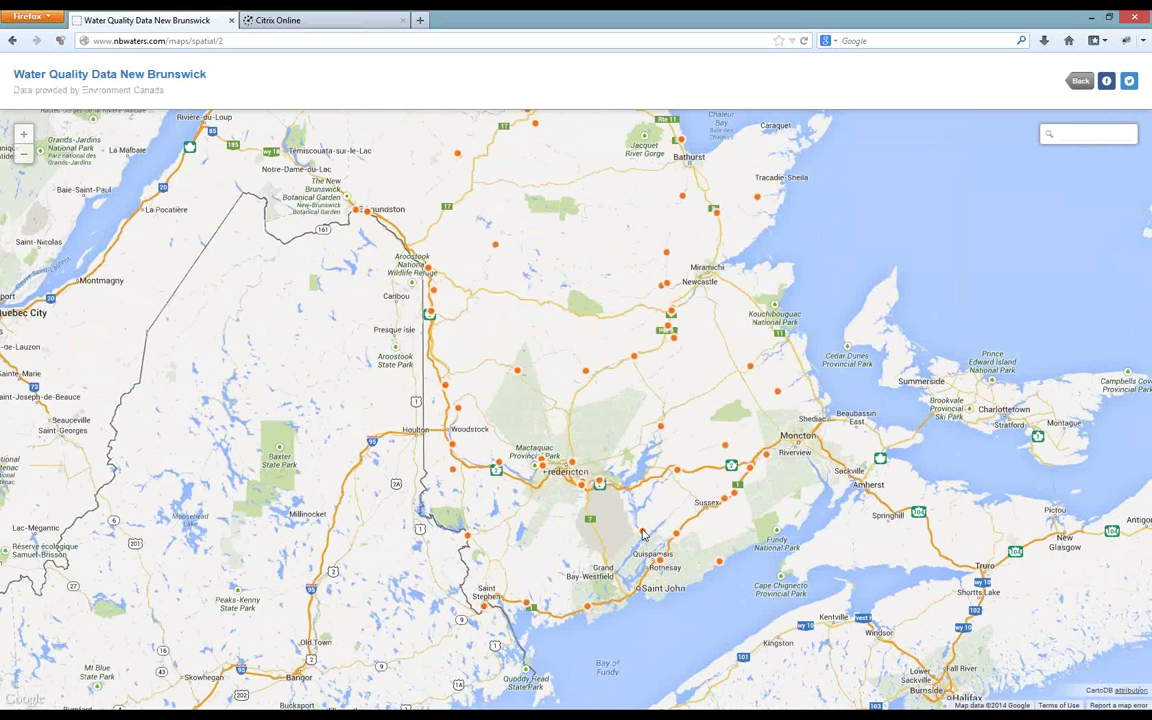
# Step: Open the Saint John River Evandale, Rte 102 station from the map and bring up the Water Quality Analyzer for its sample records
pyautogui.click(641, 531)
pyautogui.click(666, 416)
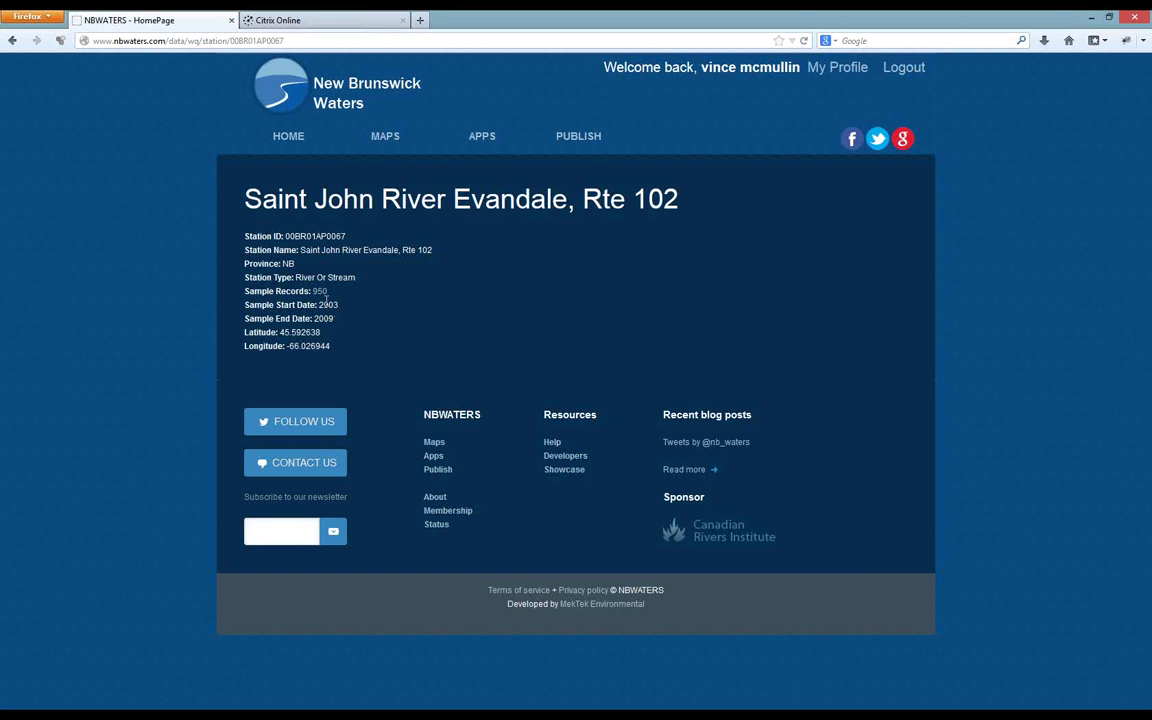
pyautogui.click(317, 292)
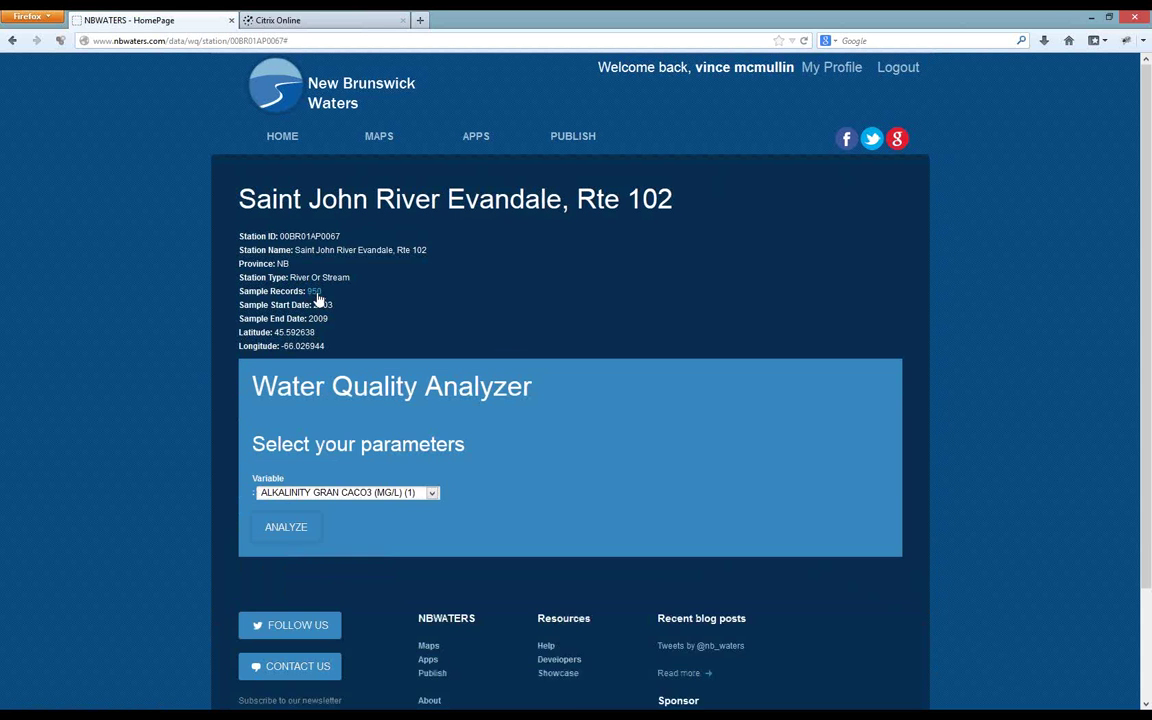
# Step: Analyze the DO (MG/L) variable for the Saint John River Evandale station and examine the annual results and mean annual chart
pyautogui.scroll(-3, 154, 360)
pyautogui.click(345, 332)
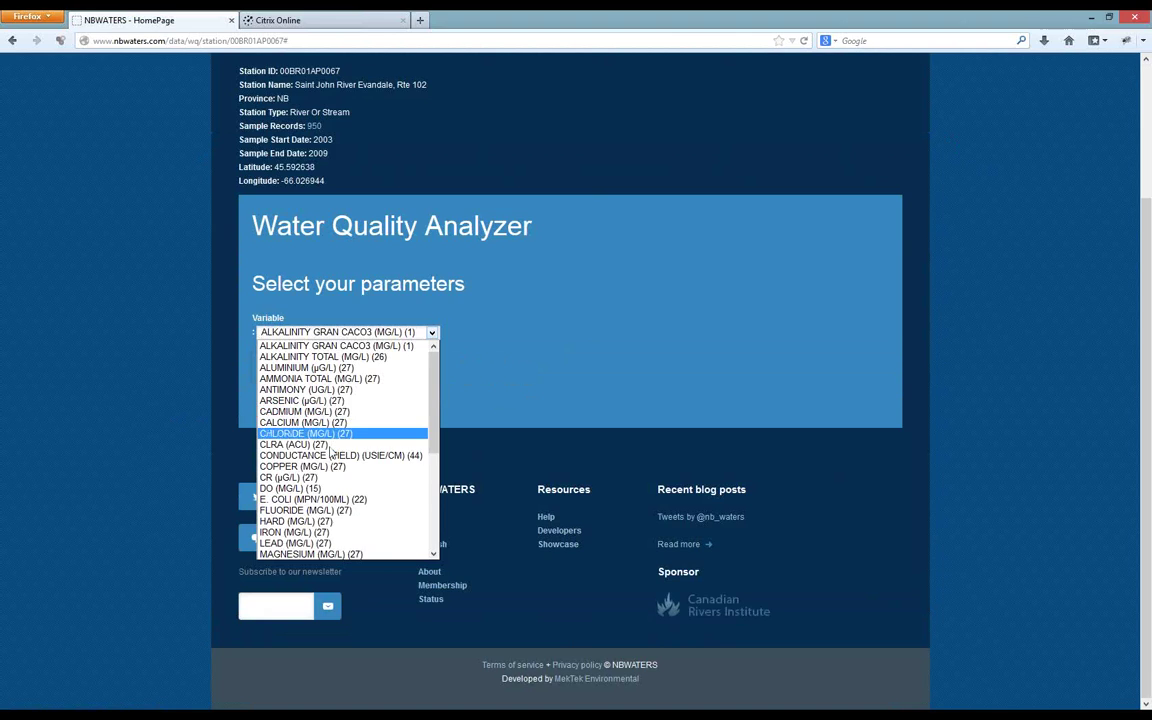
pyautogui.click(310, 489)
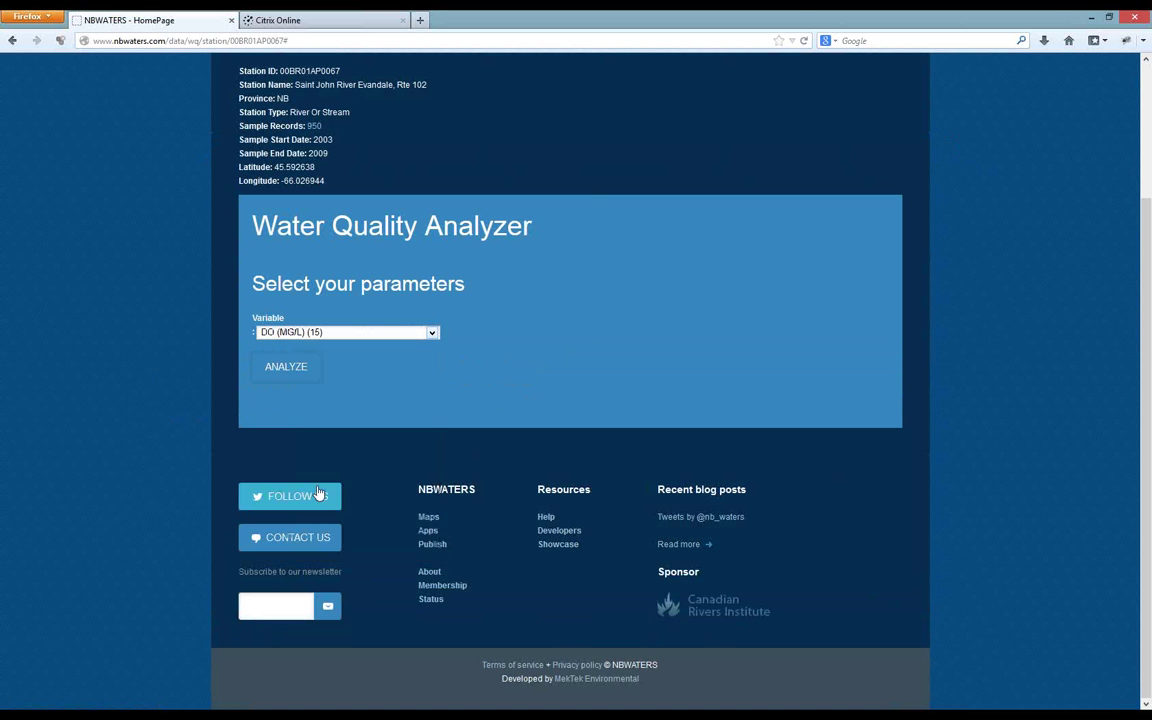
pyautogui.click(290, 372)
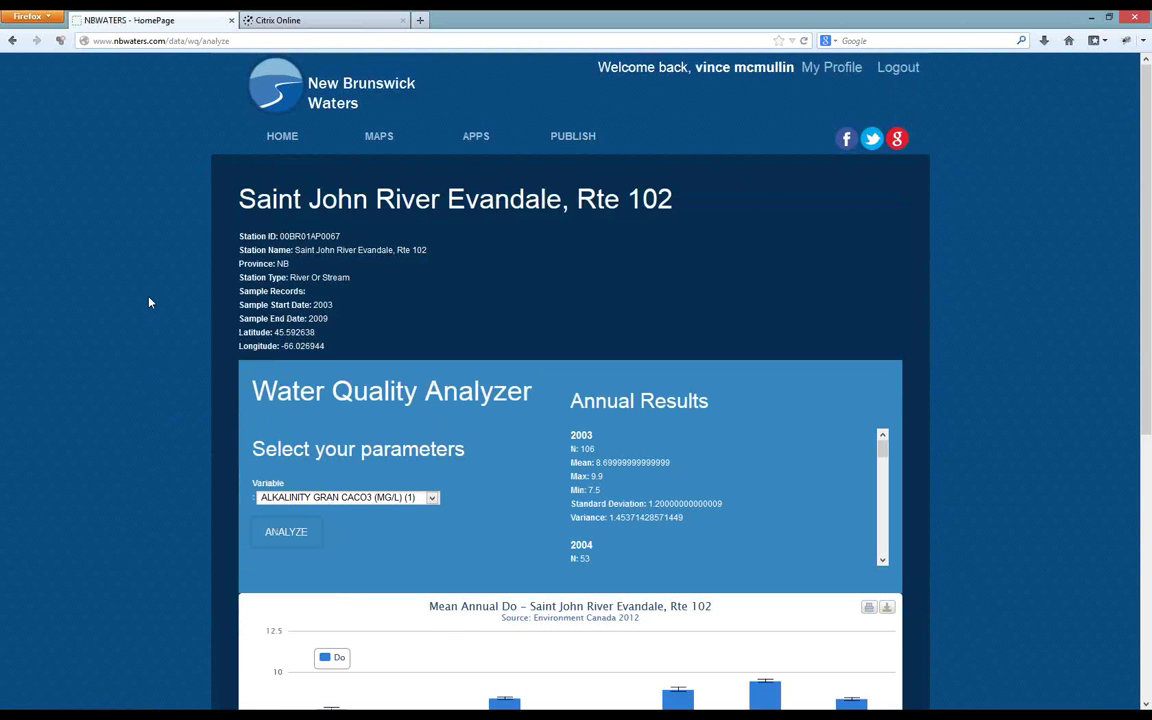
pyautogui.scroll(-5, 140, 300)
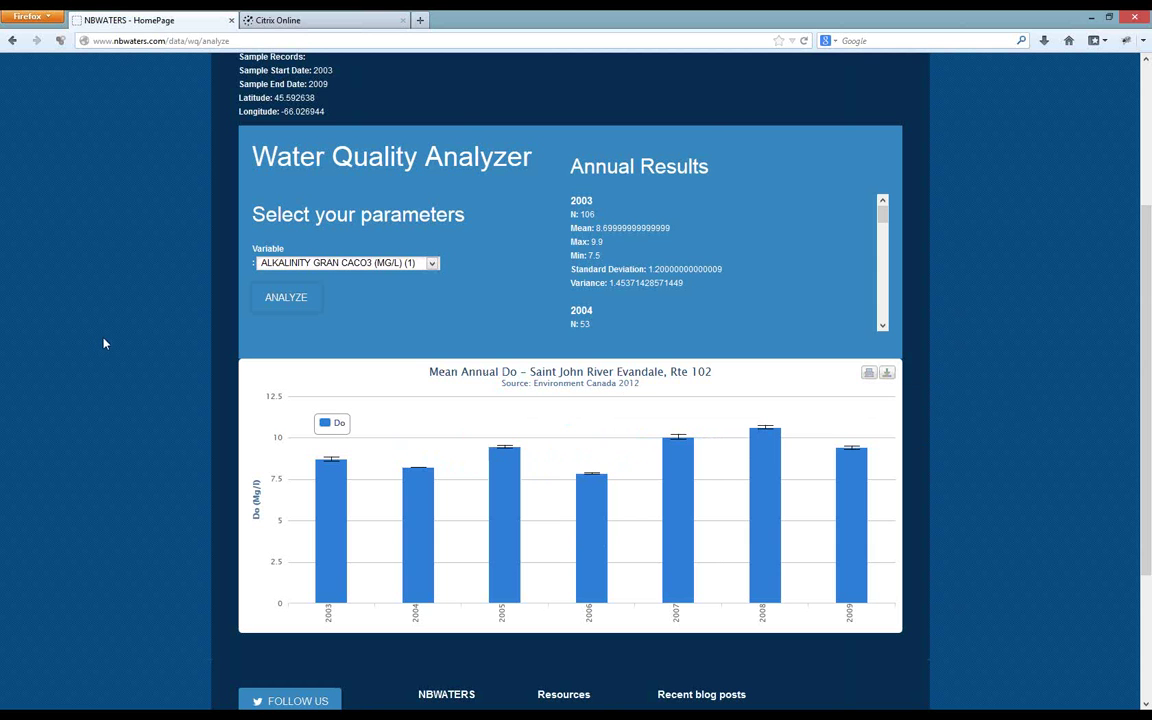
pyautogui.scroll(-1, 98, 342)
pyautogui.scroll(4, 72, 309)
# Step: Return to the maps page and look over the list of published maps and their available formats
pyautogui.click(13, 42)
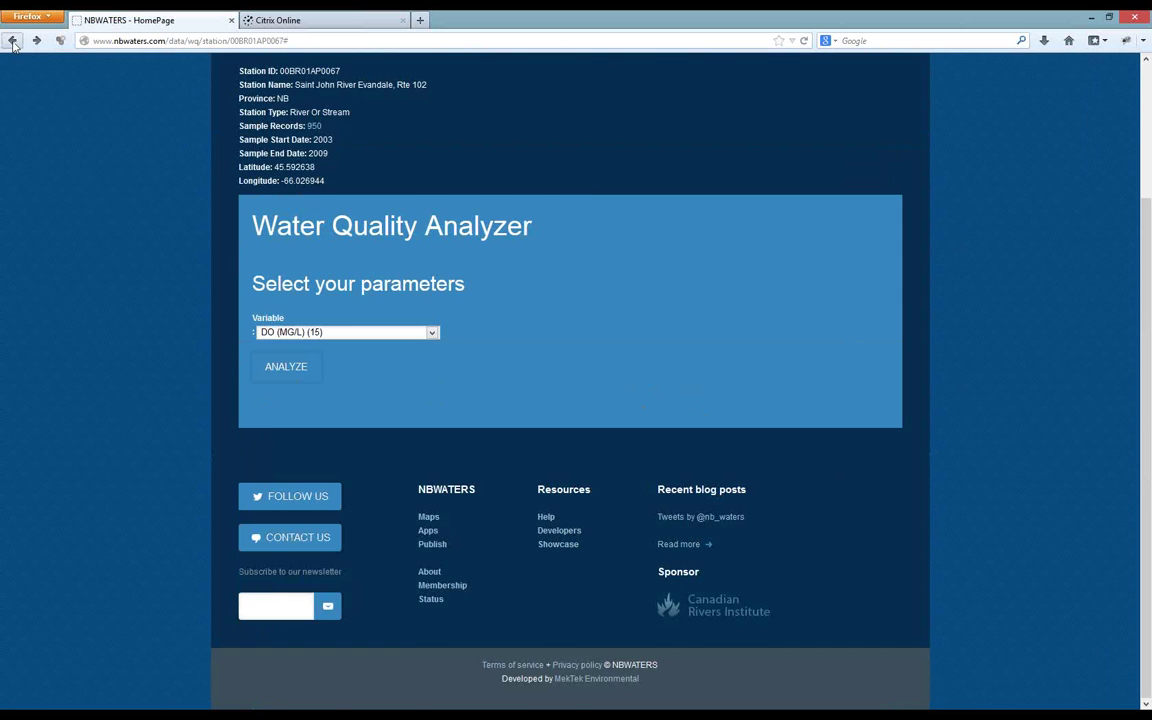
pyautogui.click(12, 43)
pyautogui.click(12, 43)
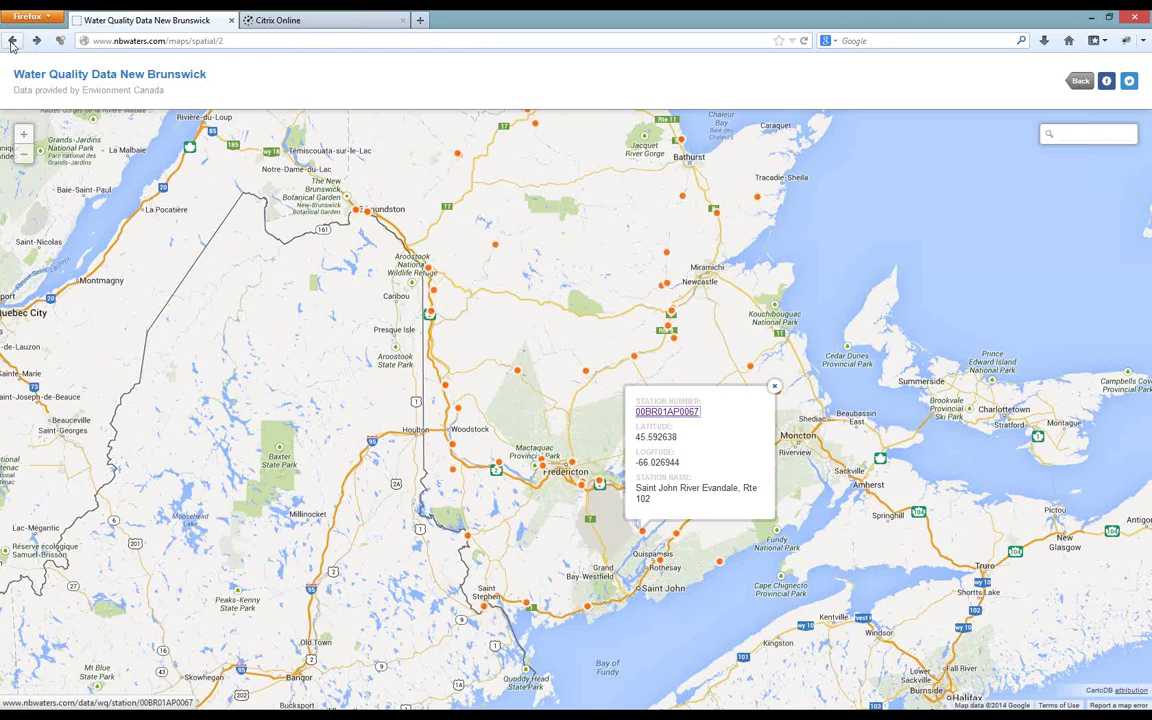
pyautogui.click(12, 43)
pyautogui.click(365, 140)
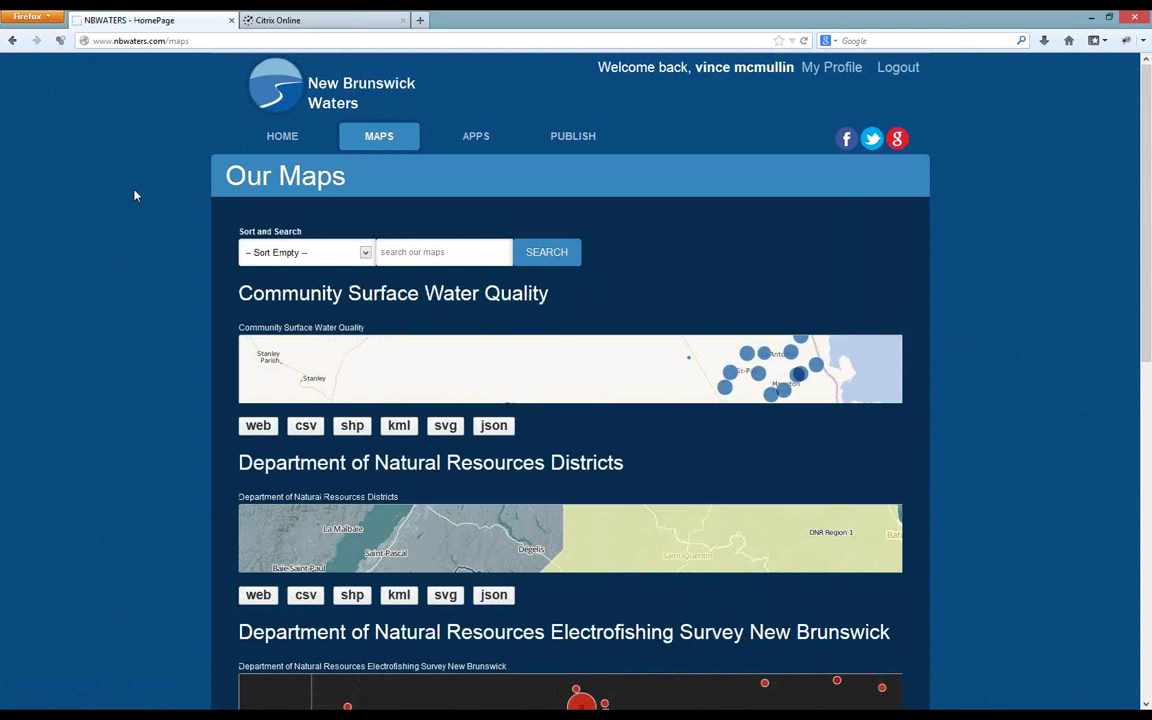
pyautogui.scroll(-5, 135, 196)
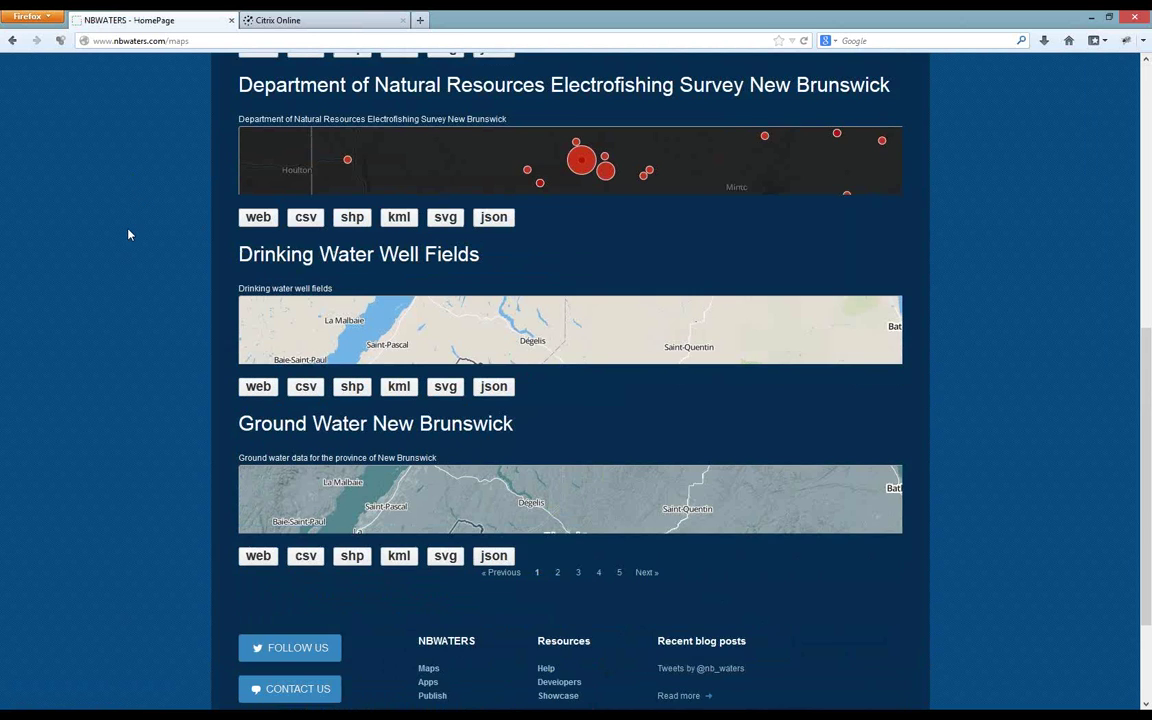
pyautogui.scroll(1, 128, 234)
pyautogui.scroll(5, 128, 234)
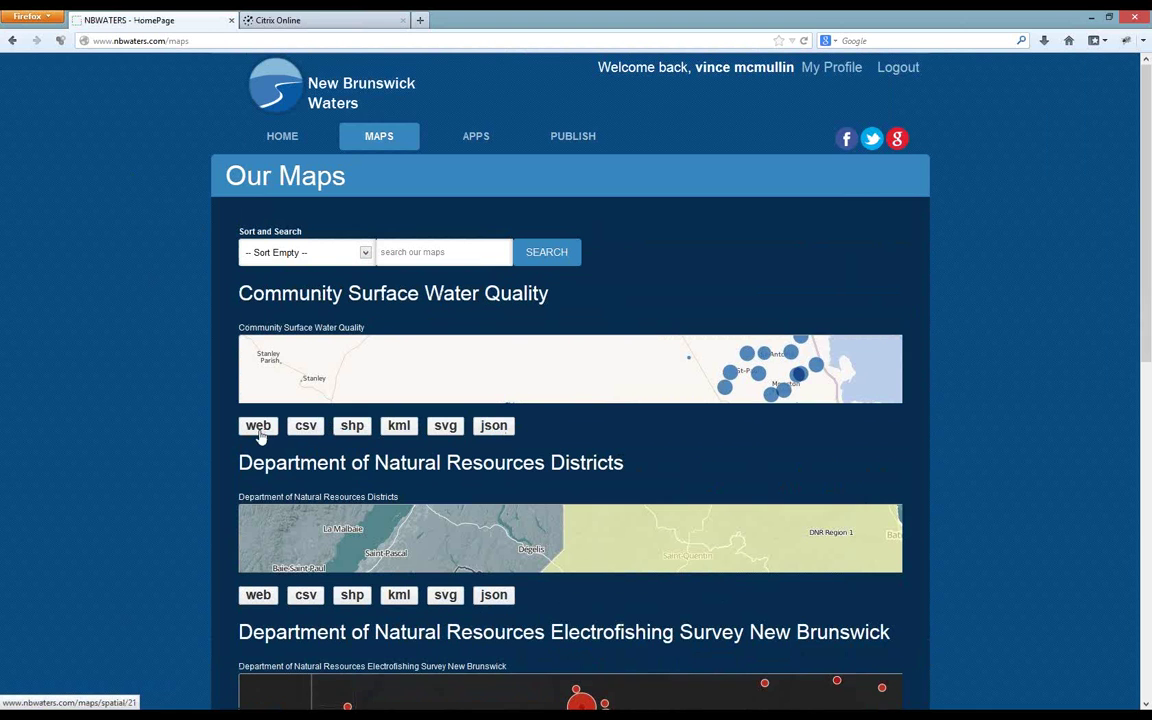
# Step: Request the shp and svg downloads of the Community Surface Water Quality map, cancelling each one without saving
pyautogui.click(352, 428)
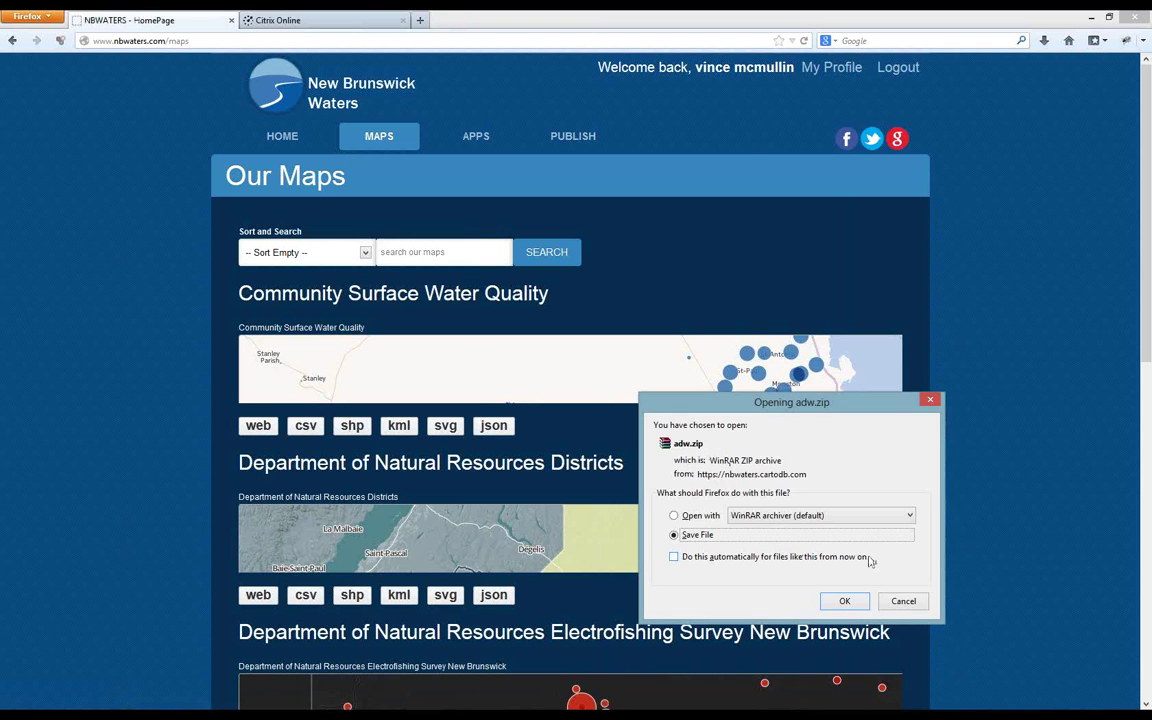
pyautogui.click(901, 603)
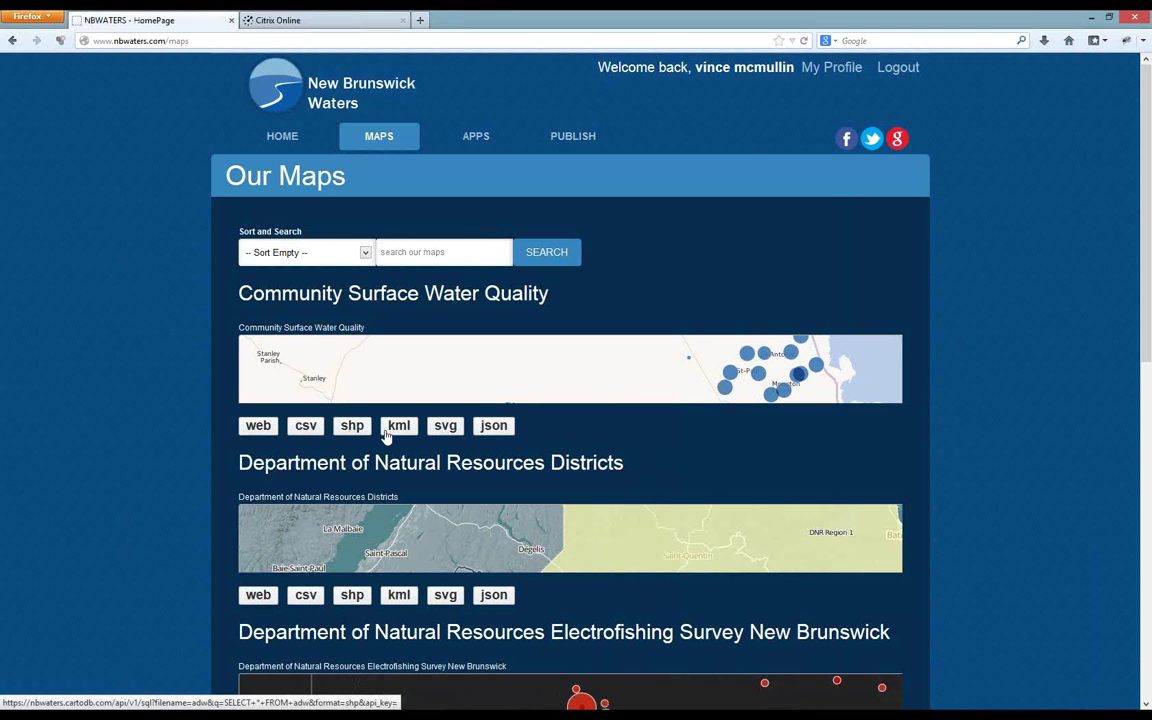
pyautogui.click(446, 426)
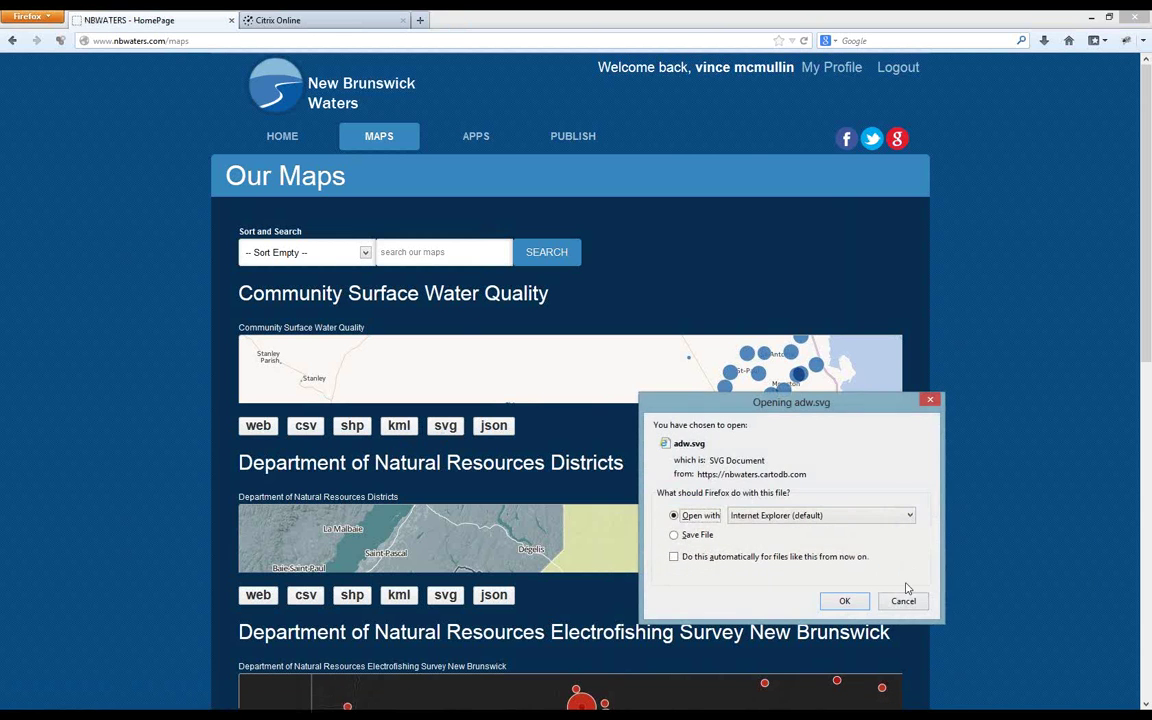
pyautogui.click(899, 602)
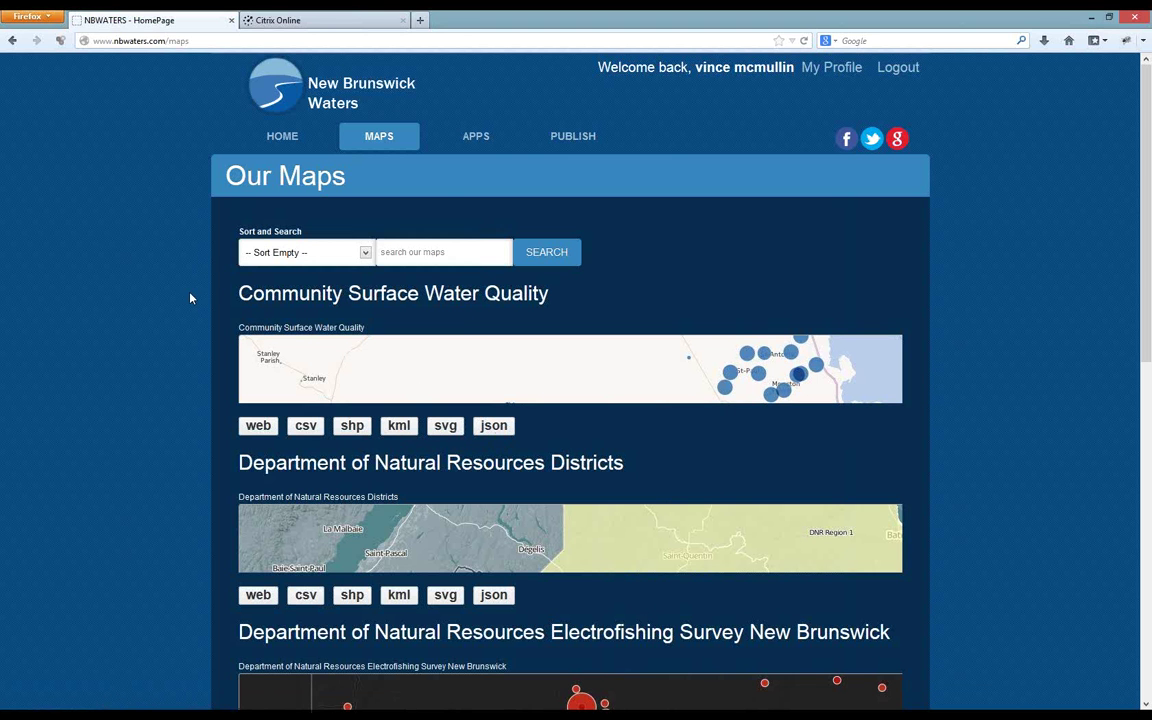
# Step: Open the applications page and look over the featured and popular applications
pyautogui.click(493, 142)
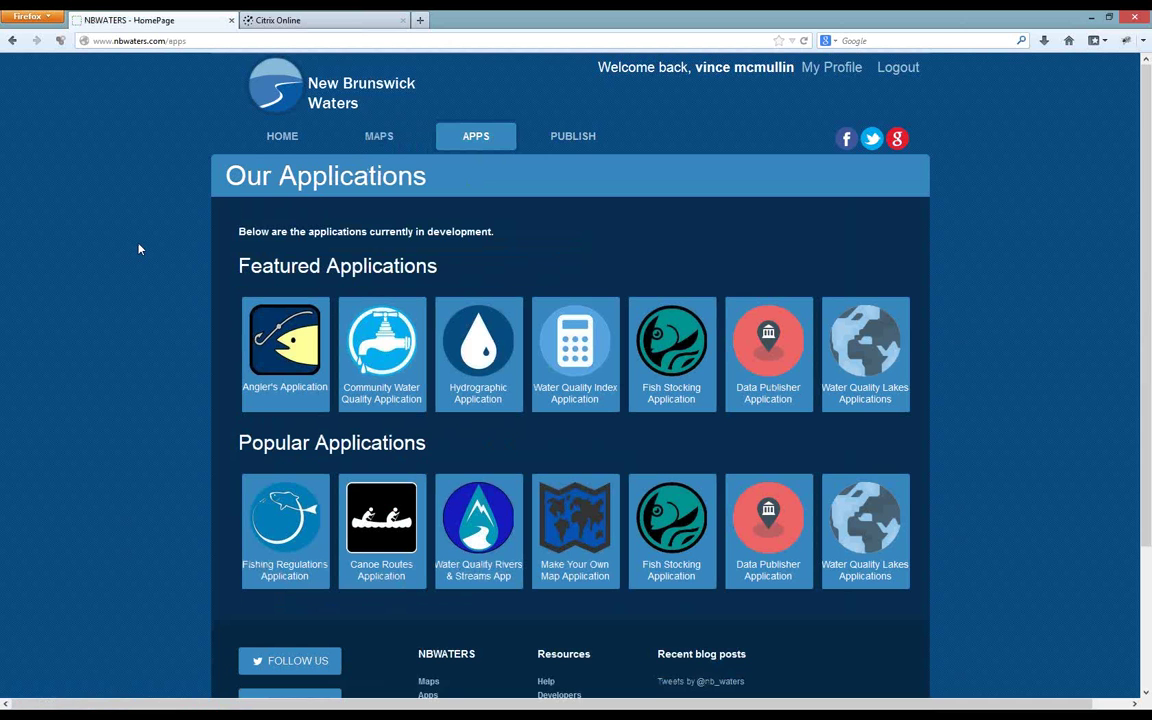
pyautogui.scroll(-2, 139, 249)
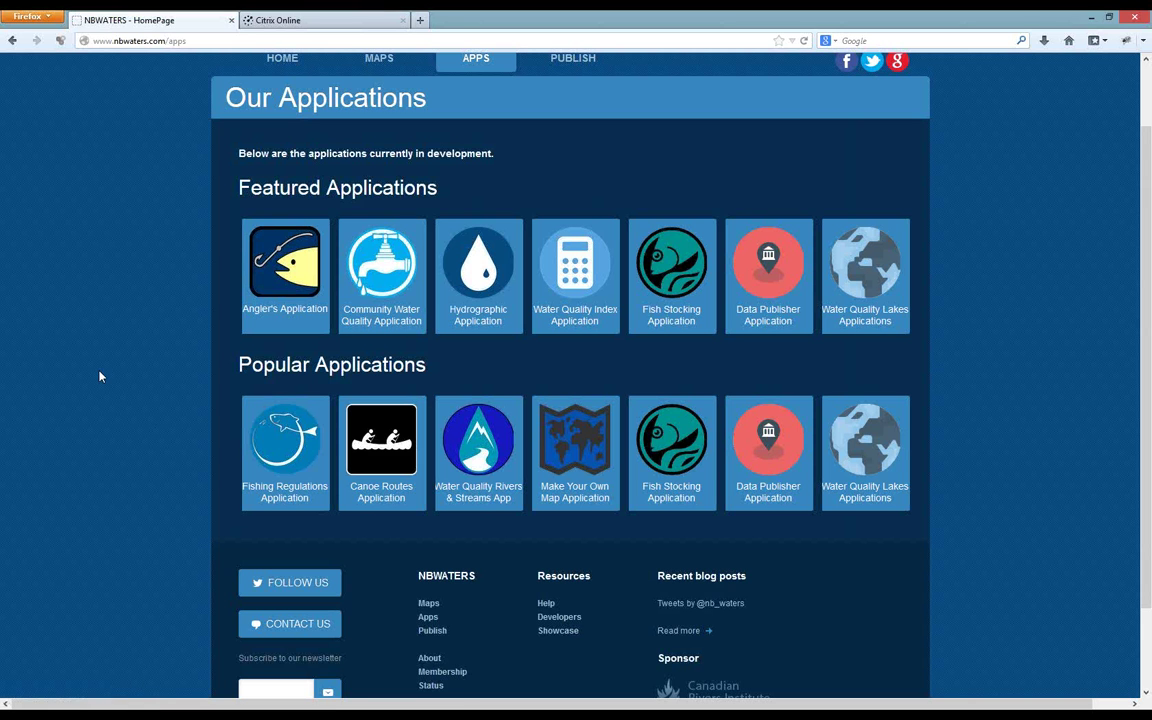
pyautogui.scroll(2, 100, 376)
# Step: Open the Publish Your Data page and review its upload form and the available data categories
pyautogui.click(578, 141)
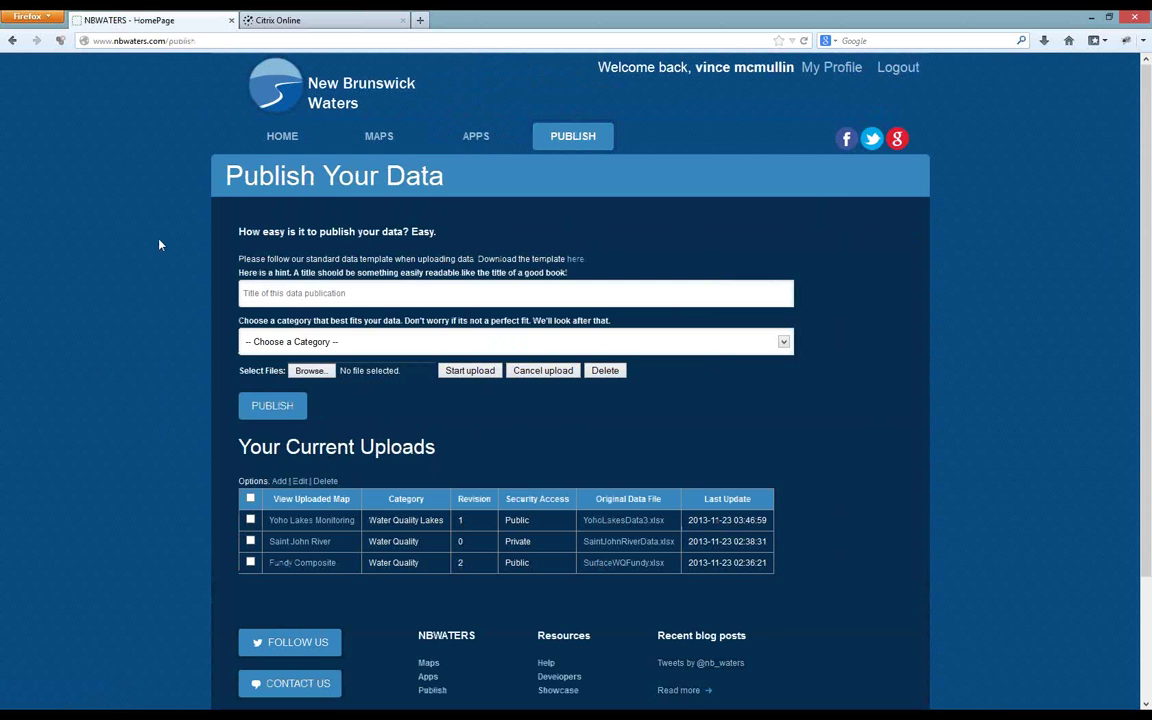
pyautogui.scroll(-3, 159, 242)
pyautogui.scroll(1, 410, 235)
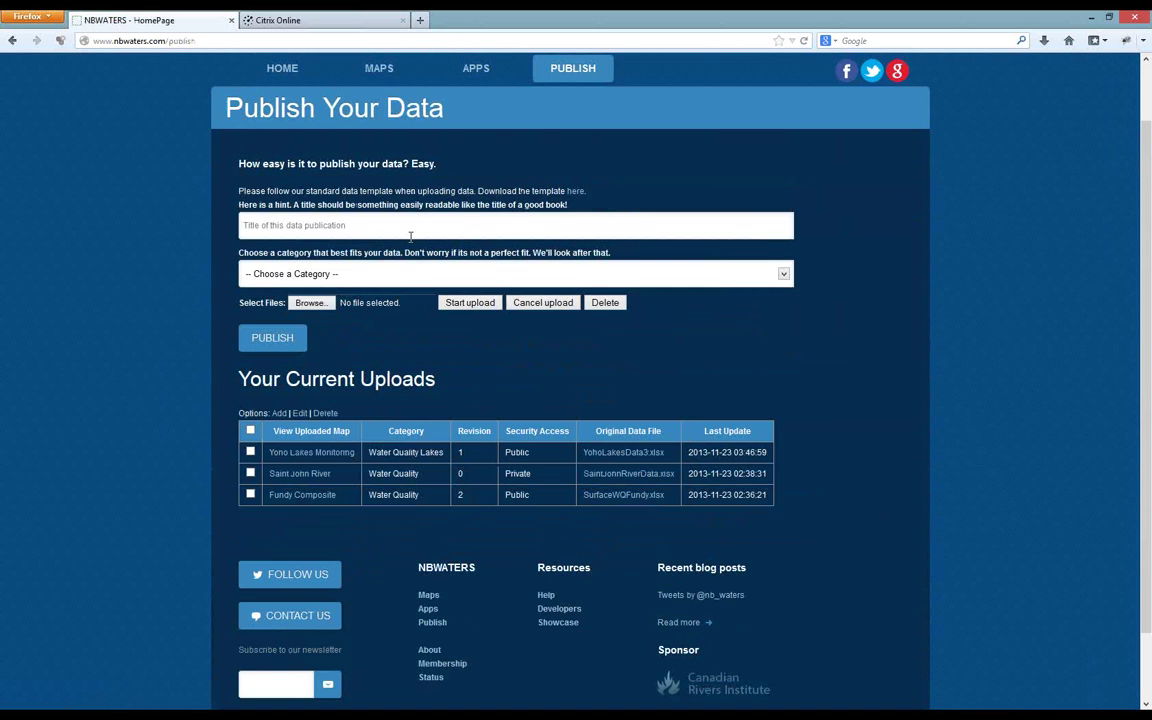
pyautogui.click(346, 278)
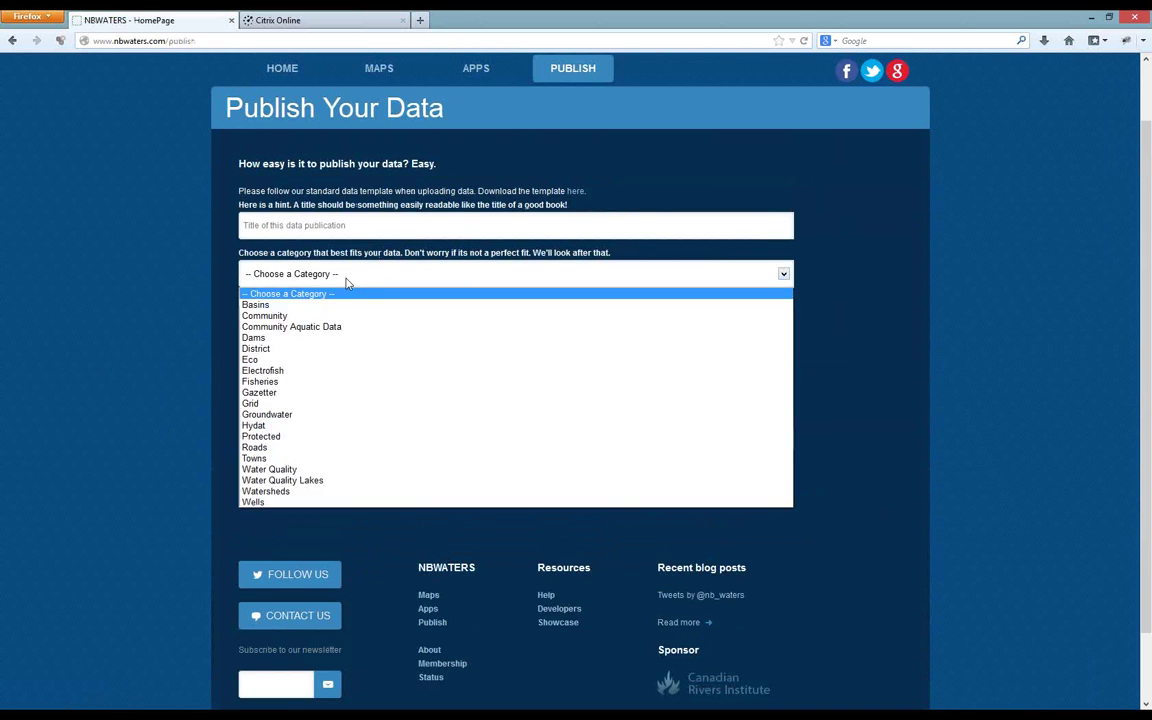
pyautogui.click(126, 294)
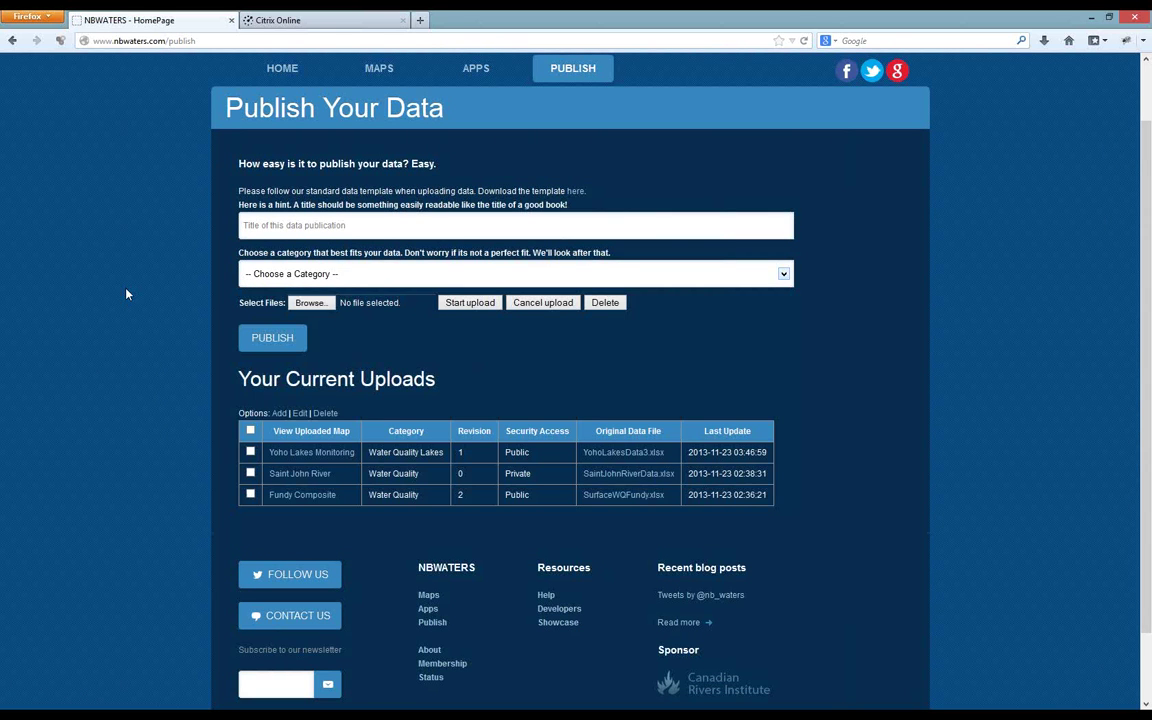
# Step: Set the publication's category to Water Quality and request the standard data template, cancelling the download without saving
pyautogui.click(349, 281)
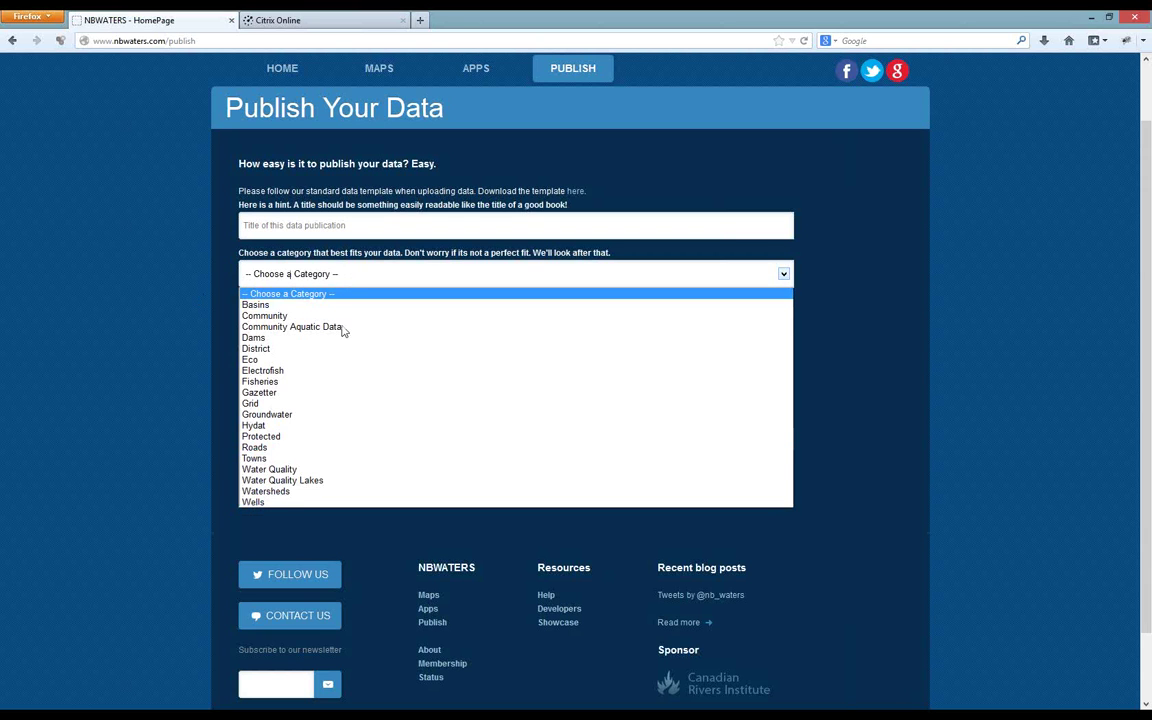
pyautogui.click(270, 469)
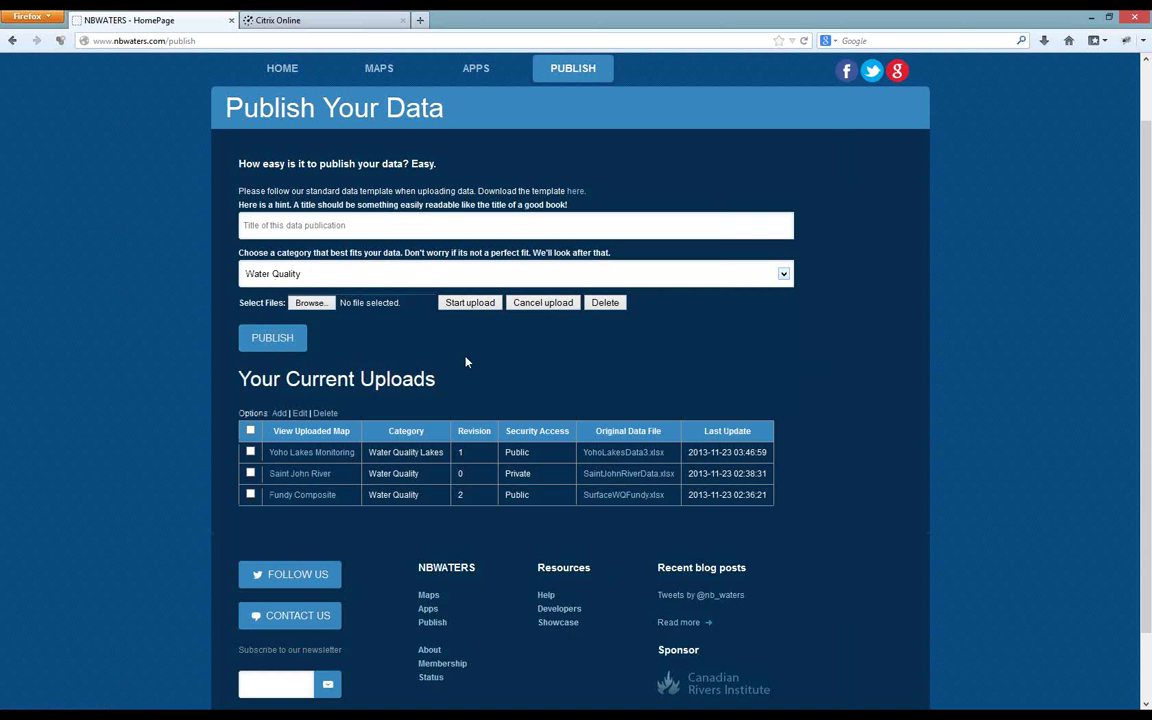
pyautogui.click(576, 192)
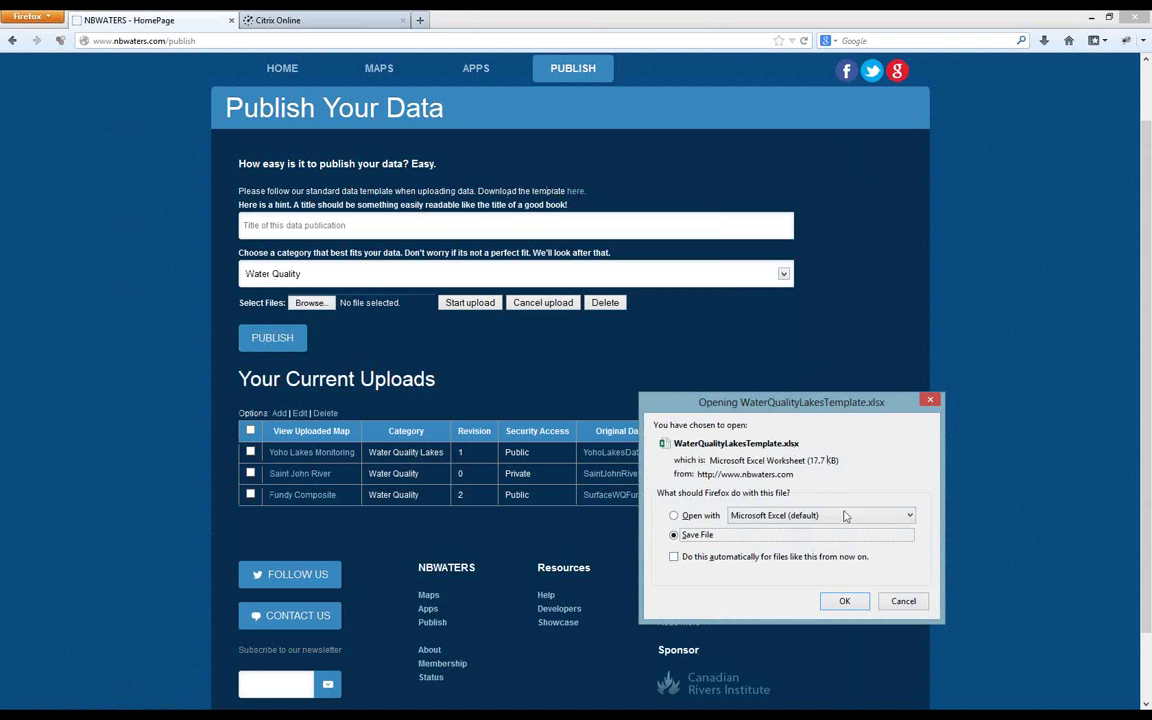
pyautogui.click(901, 602)
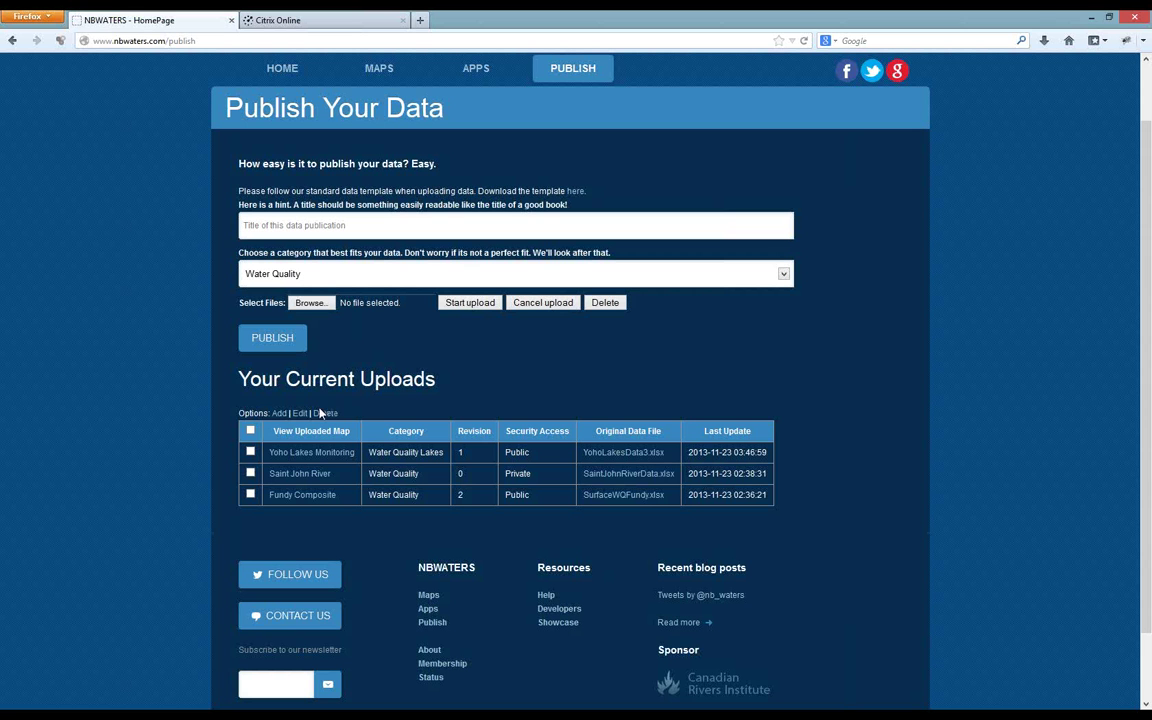
# Step: Examine the Yoho Lakes Monitoring upload's map and data collections, and request its original file YohoLakesData3.xlsx, cancelling the download
pyautogui.click(291, 456)
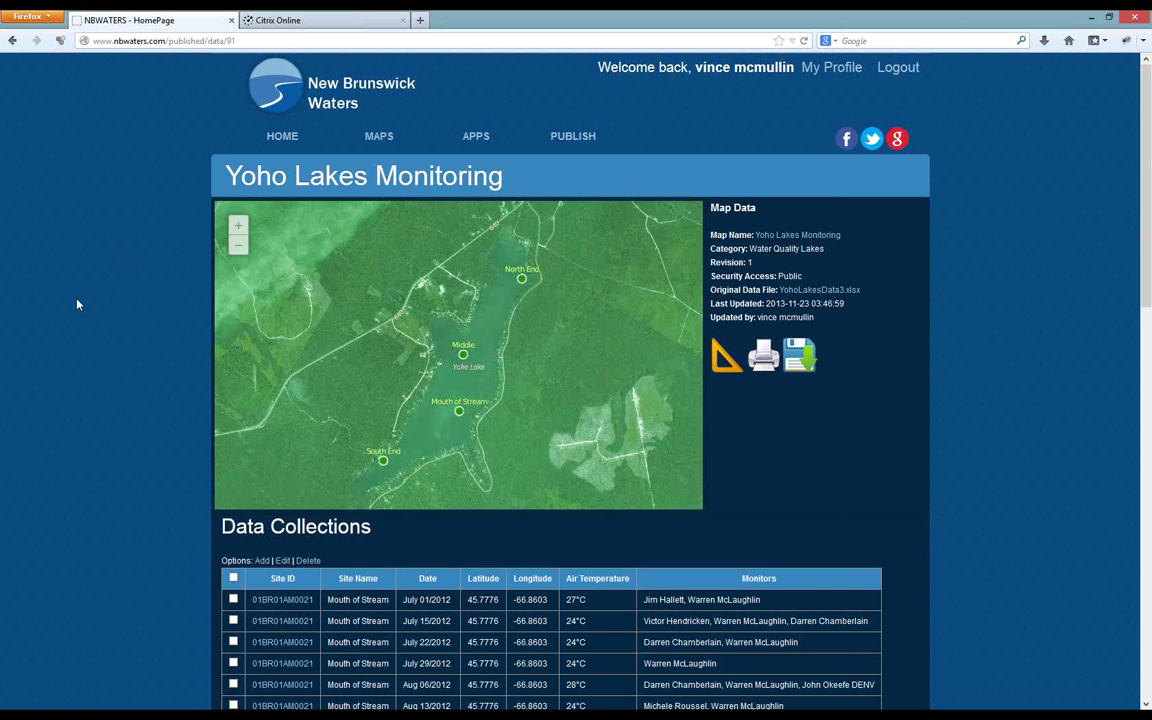
pyautogui.scroll(-5, 77, 304)
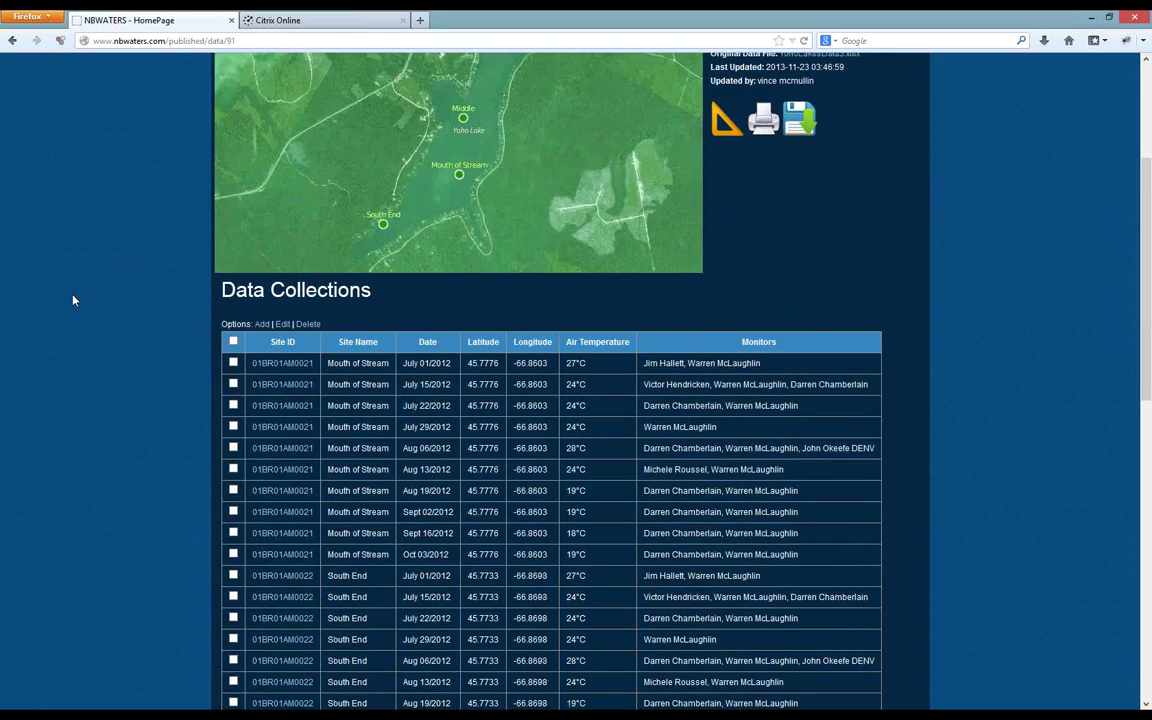
pyautogui.scroll(-15, 72, 300)
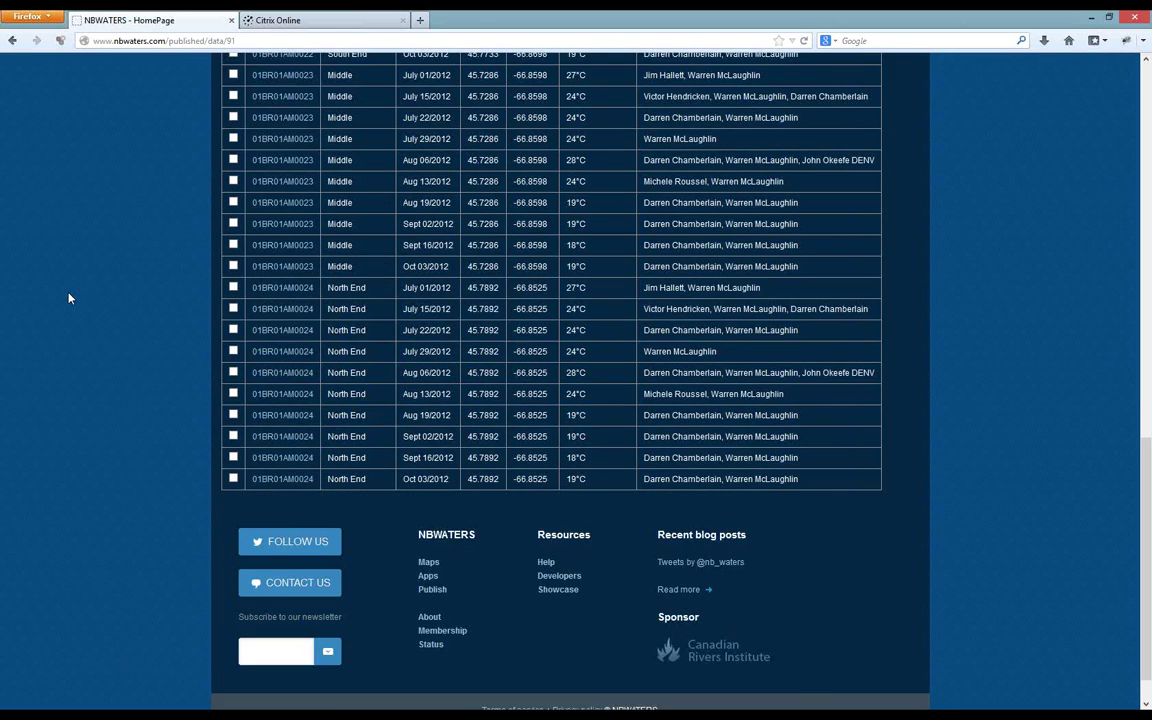
pyautogui.scroll(20, 69, 298)
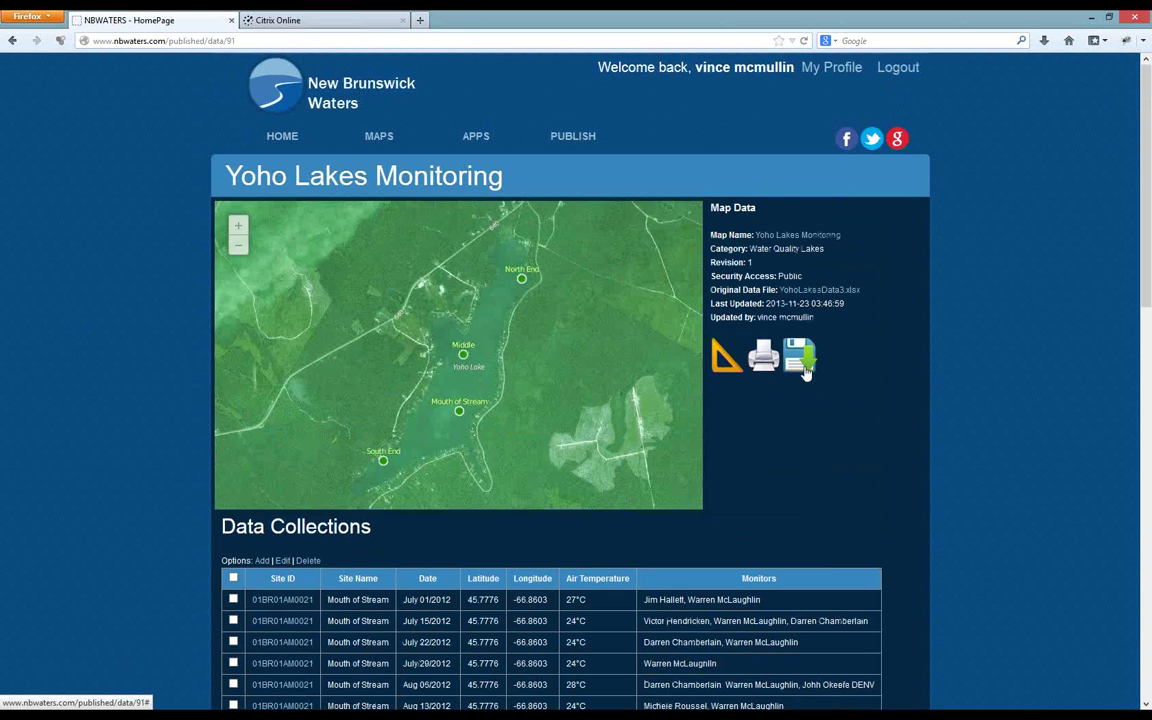
pyautogui.click(812, 298)
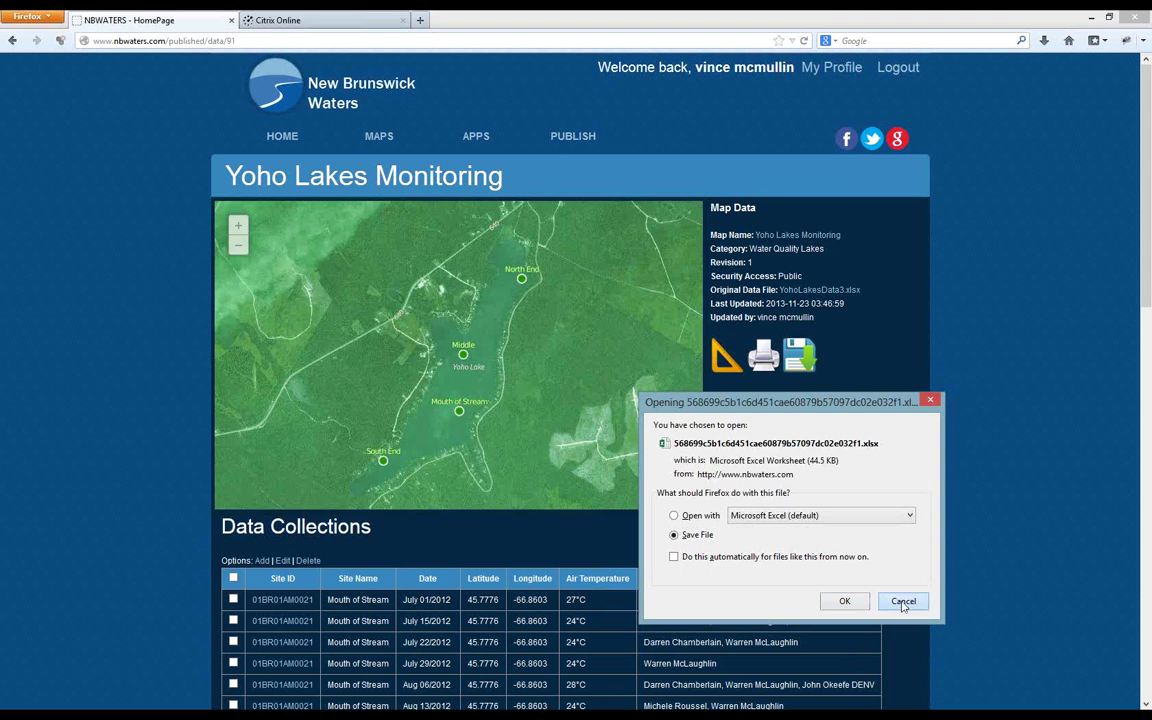
pyautogui.click(903, 599)
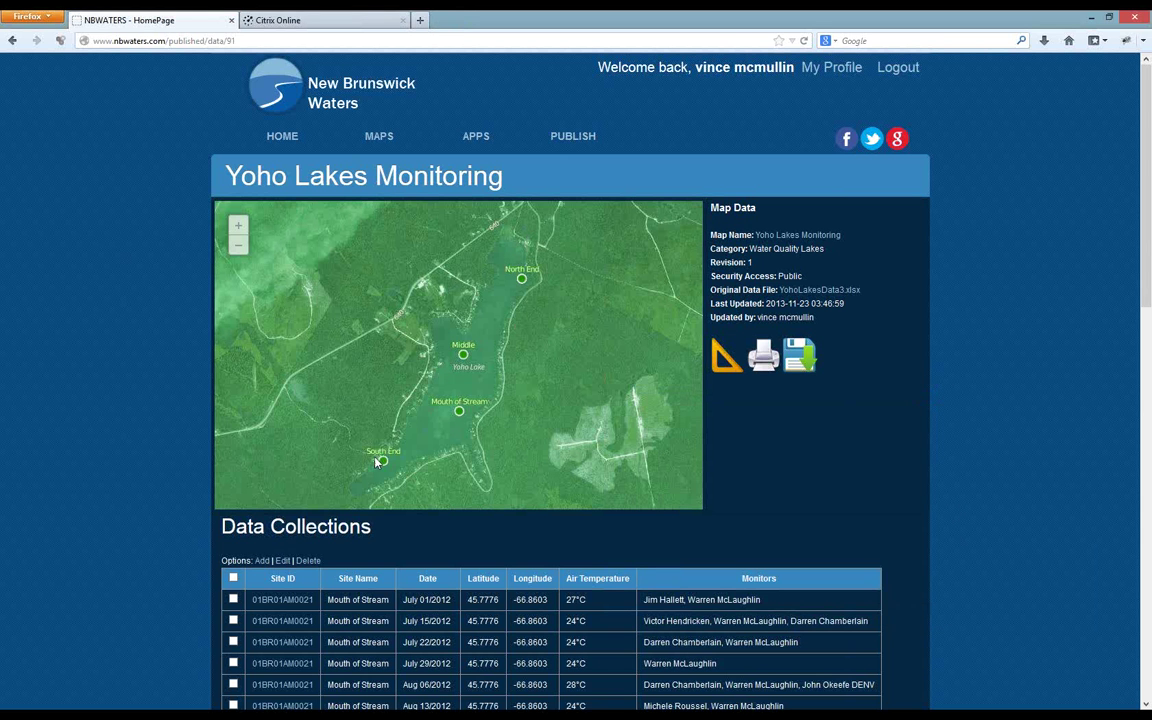
# Step: Return to the Publish Your Data page and review the category choices, upload form and current uploads table
pyautogui.click(10, 41)
pyautogui.click(334, 273)
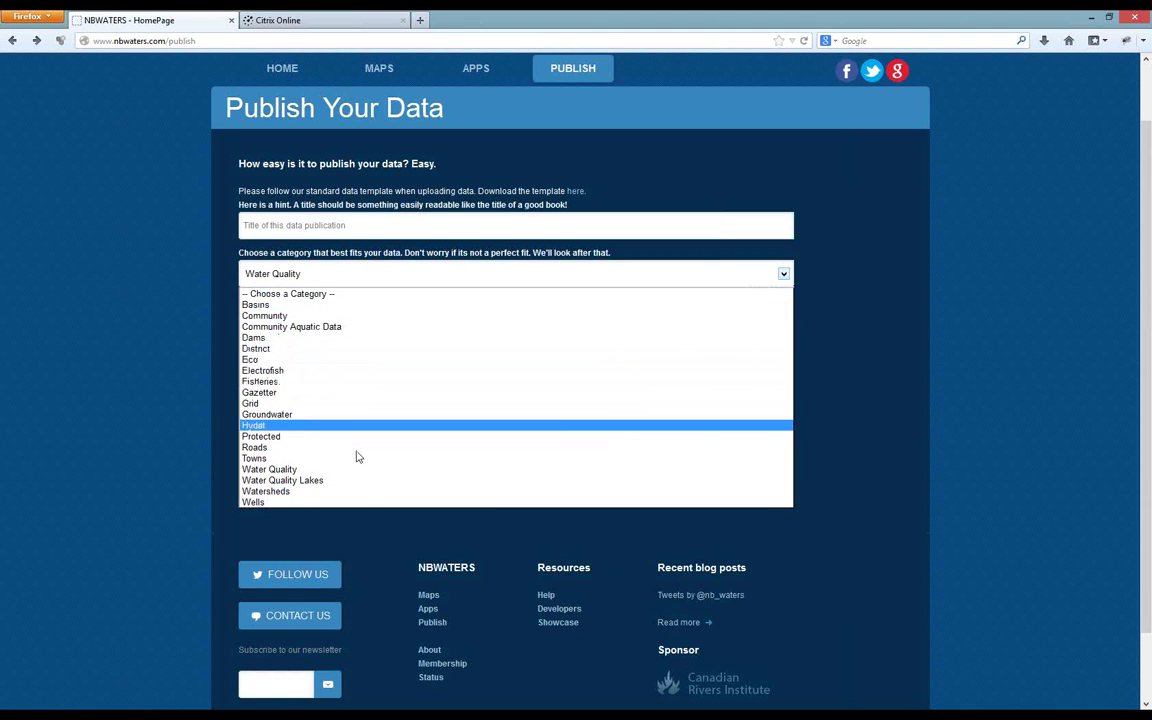
pyautogui.click(111, 297)
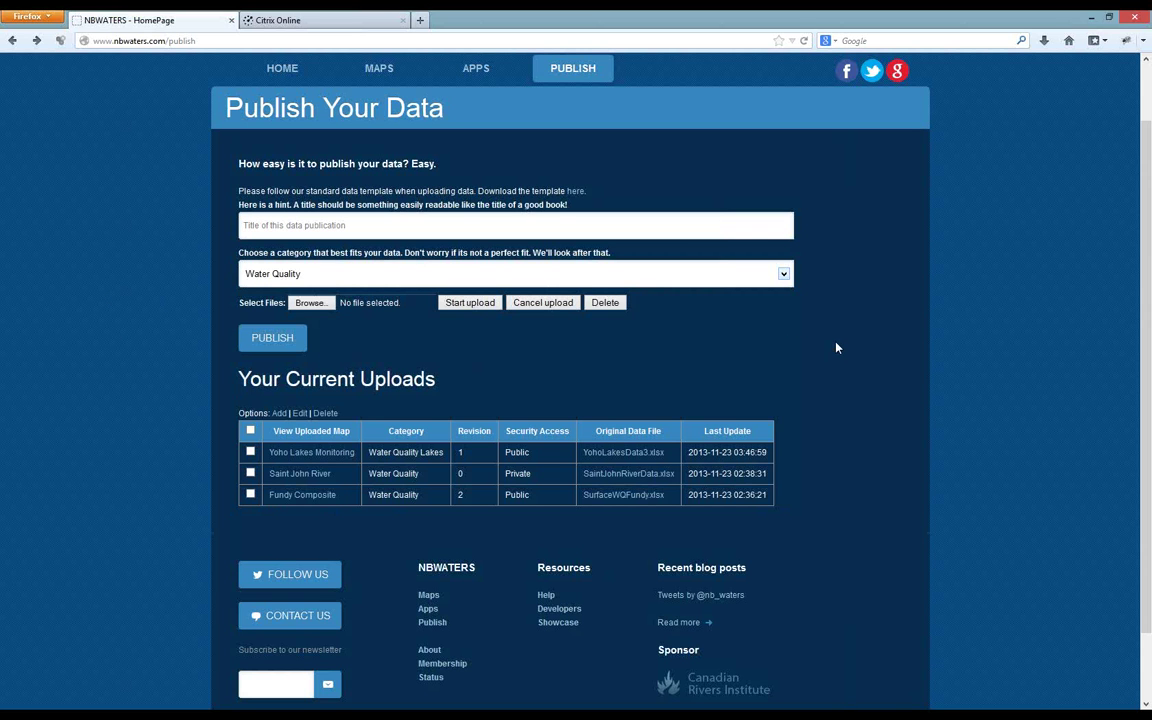
pyautogui.scroll(-2, 835, 345)
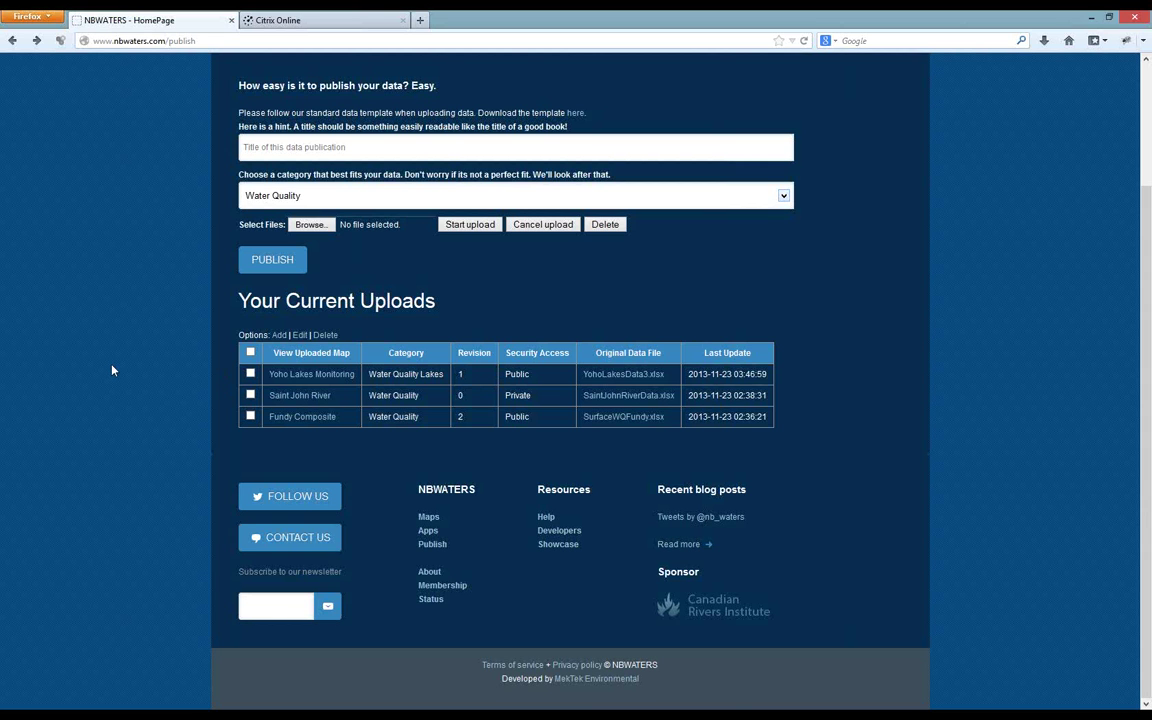
pyautogui.scroll(1, 110, 368)
pyautogui.scroll(-1, 110, 368)
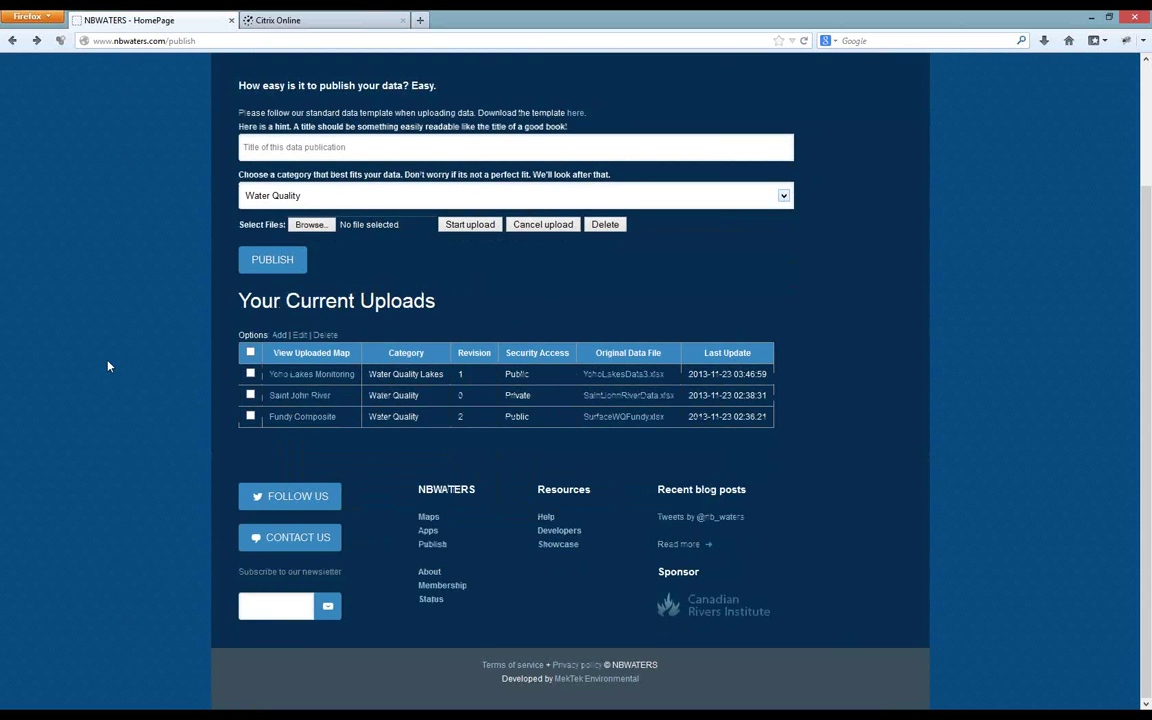
pyautogui.scroll(2, 110, 362)
pyautogui.scroll(-2, 113, 357)
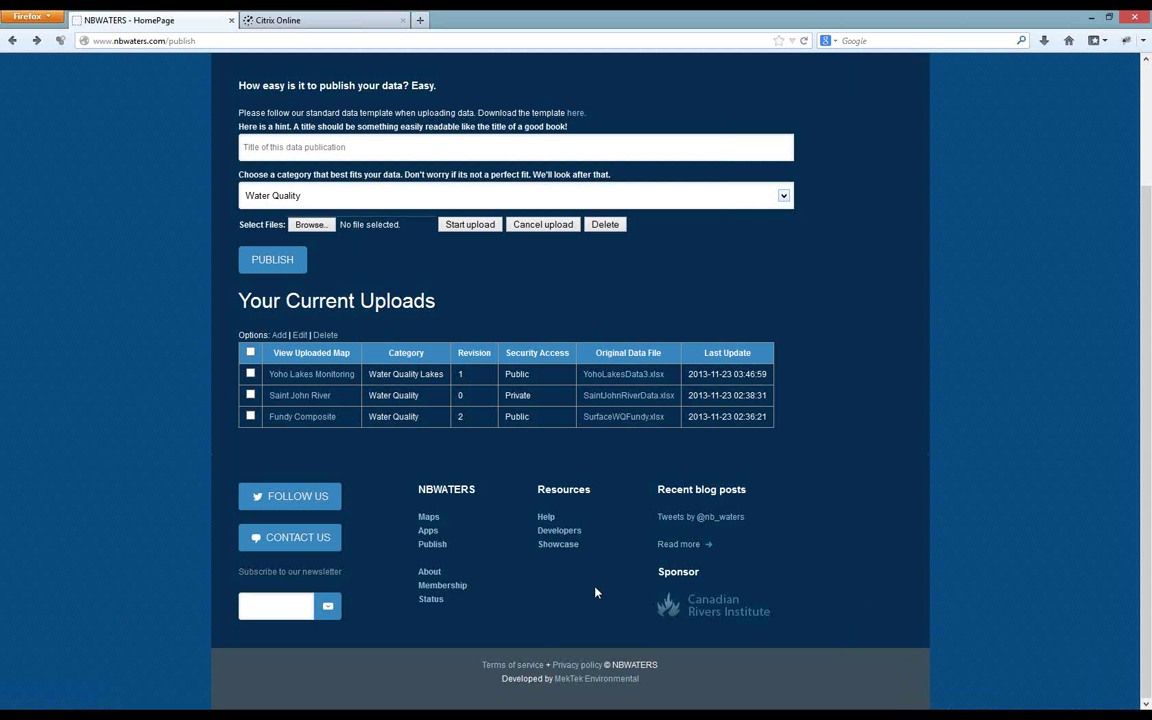
pyautogui.scroll(3, 595, 593)
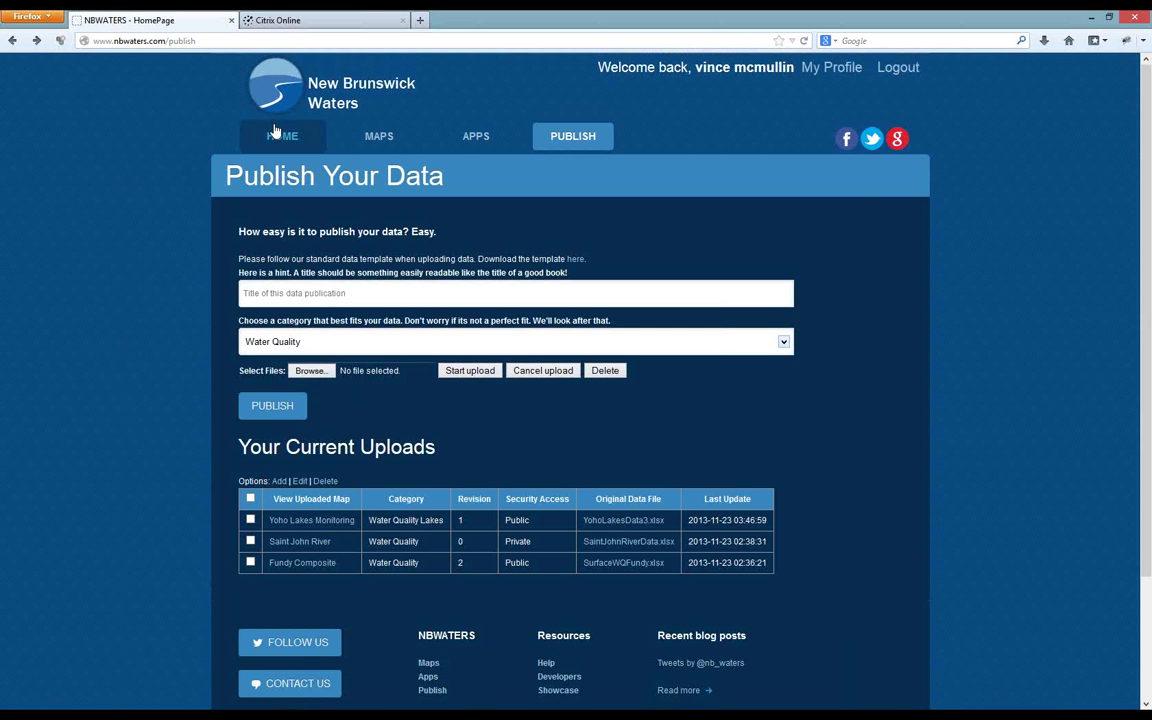
# Step: Return to the home page and look over its waterway list, pinned pictures and footer
pyautogui.click(278, 134)
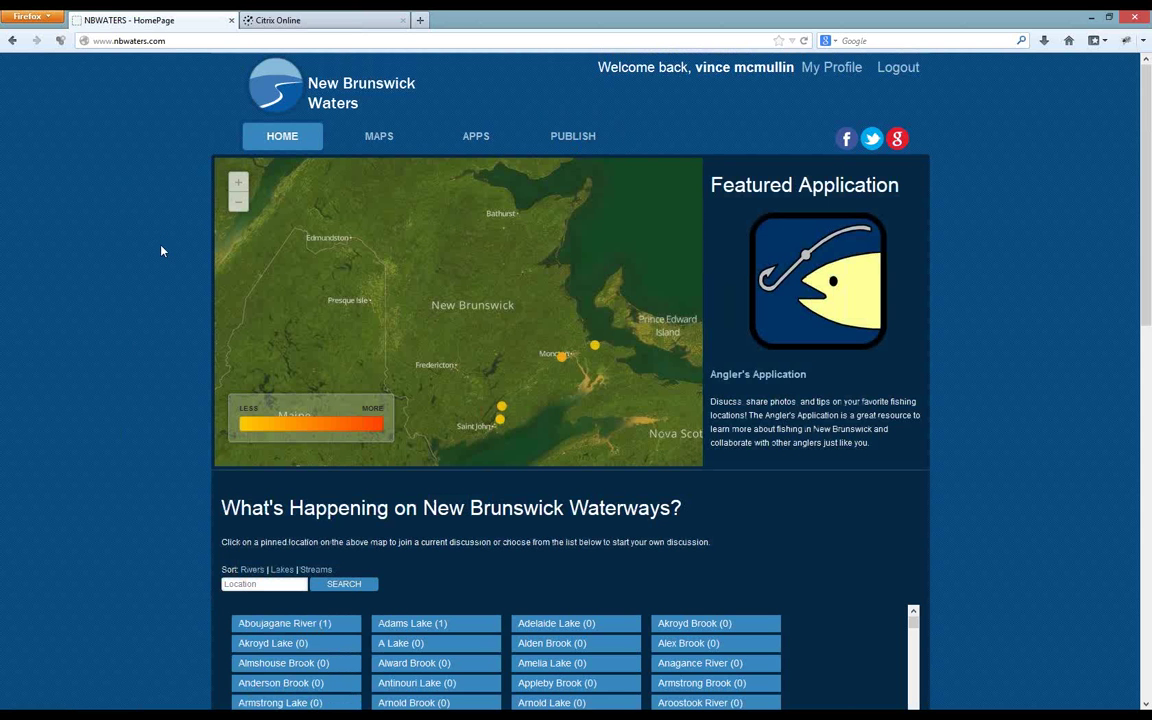
pyautogui.scroll(-3, 188, 283)
pyautogui.scroll(-5, 188, 283)
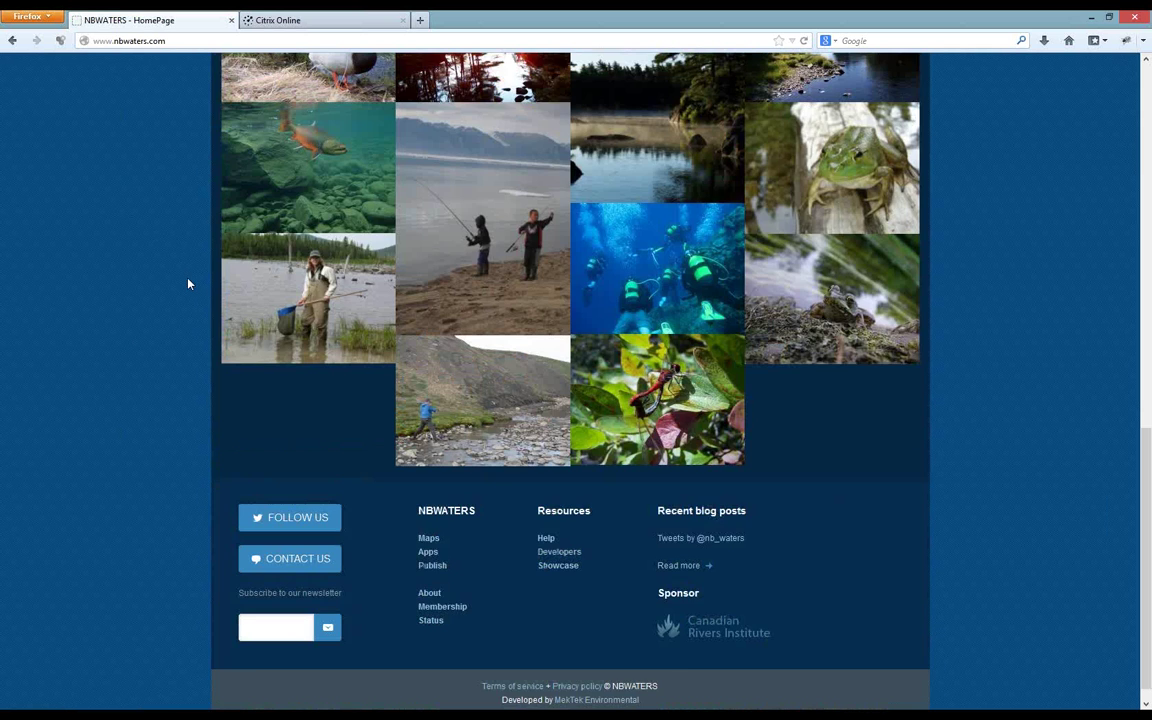
pyautogui.scroll(10, 188, 283)
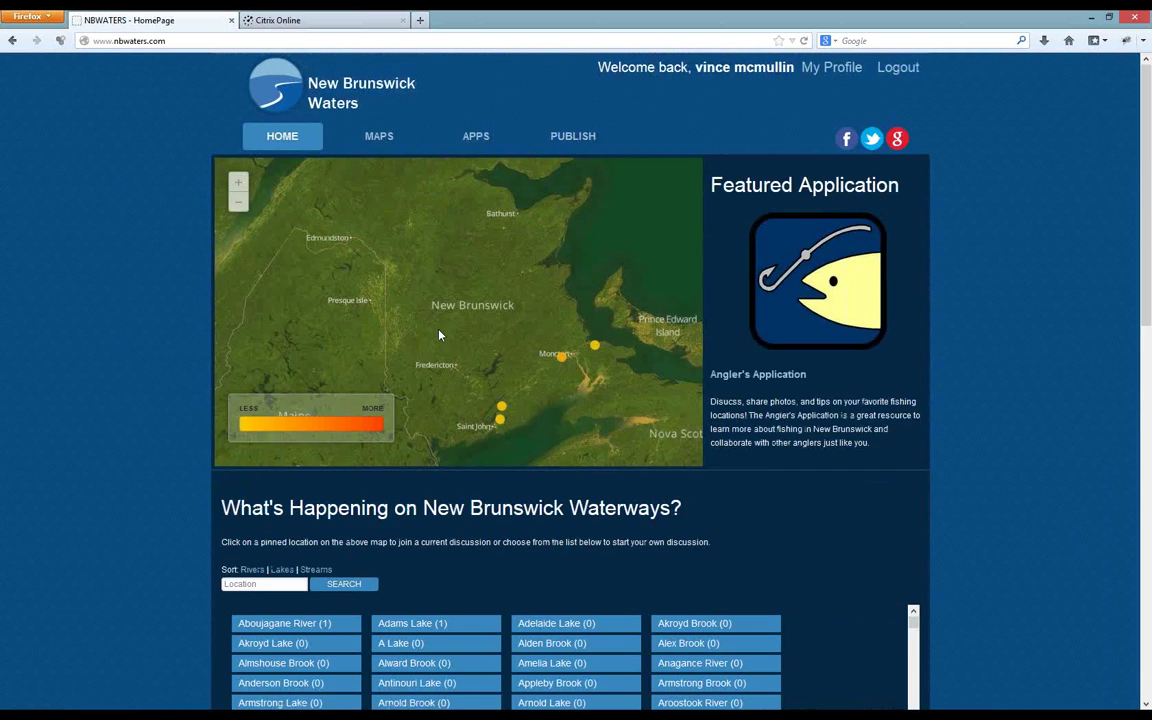
# Step: Open the Hammond River discussion from its pinned location on the home page map and review its comments and waterway details
pyautogui.scroll(3, 440, 335)
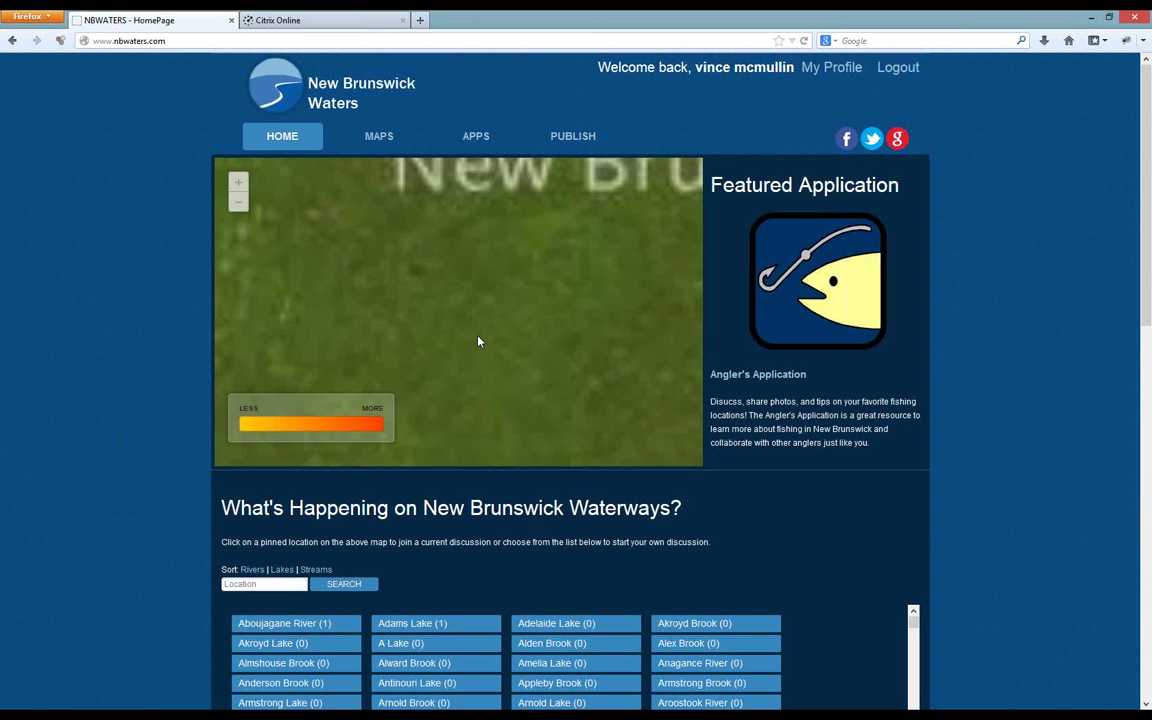
pyautogui.scroll(-4, 480, 337)
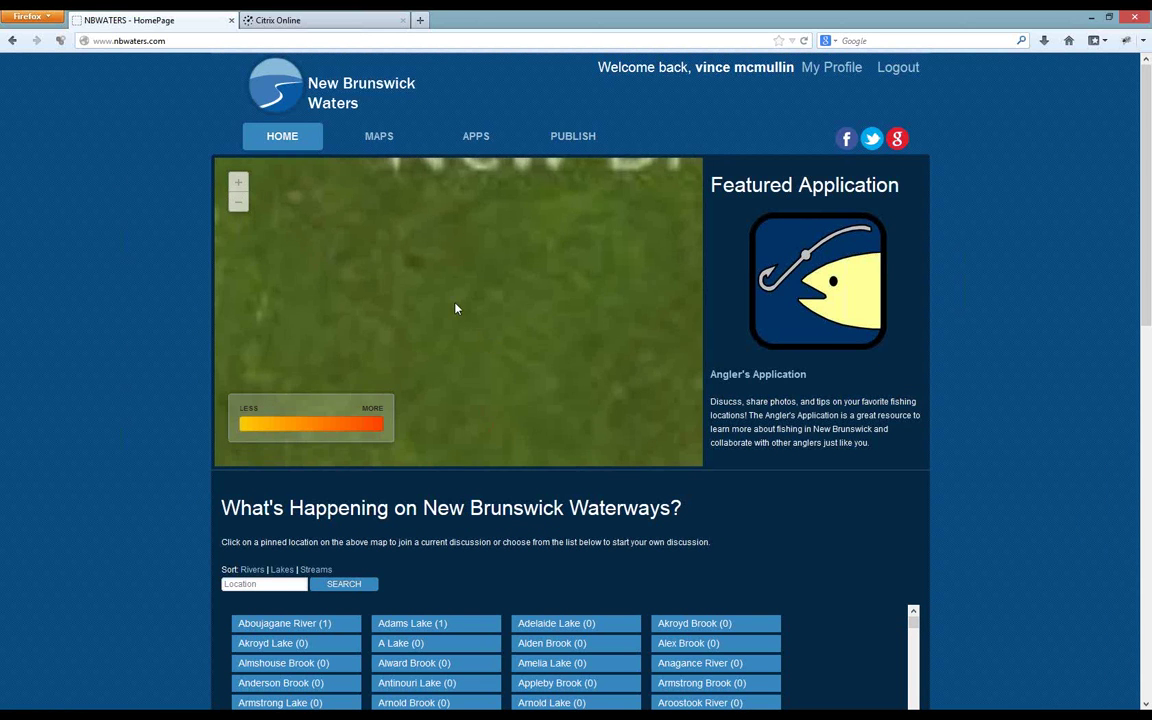
pyautogui.scroll(-2, 498, 308)
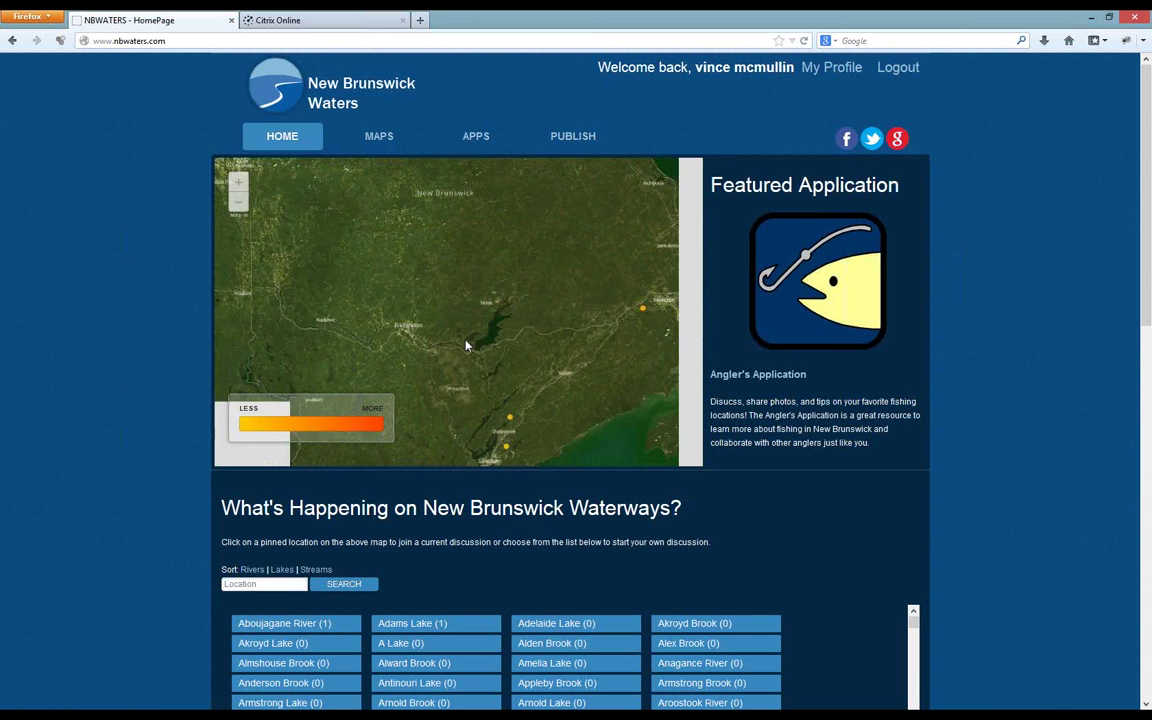
pyautogui.moveTo(523, 401); pyautogui.dragTo(486, 337)
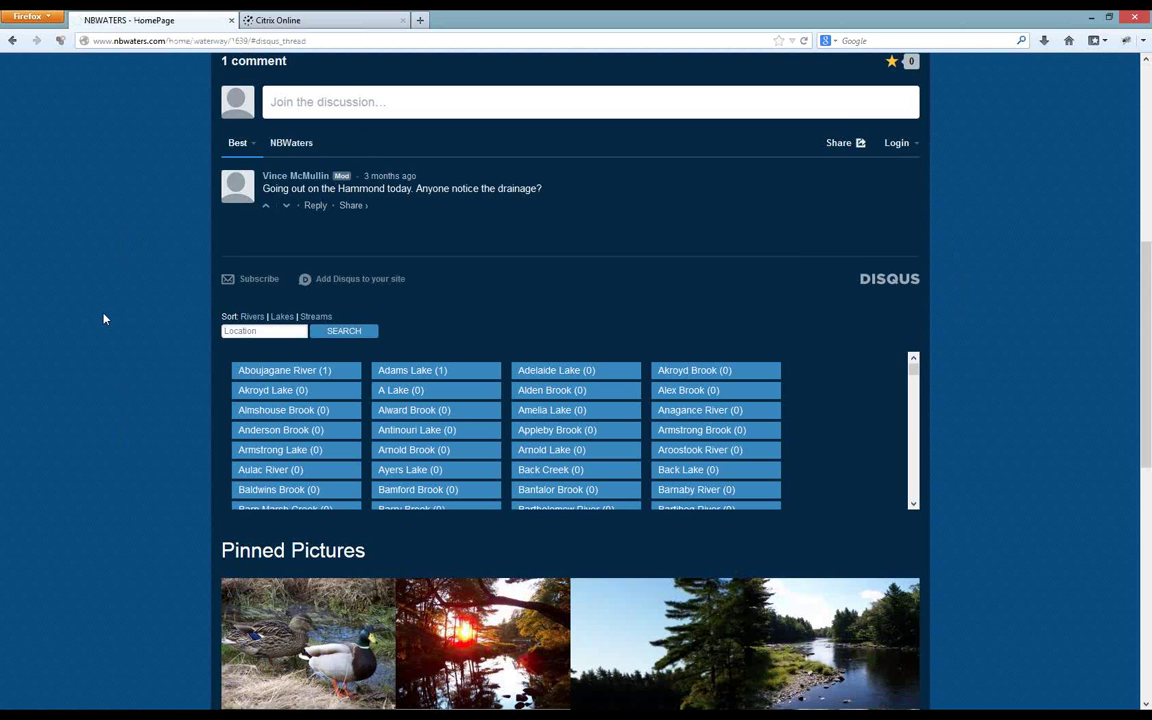
pyautogui.scroll(4, 114, 315)
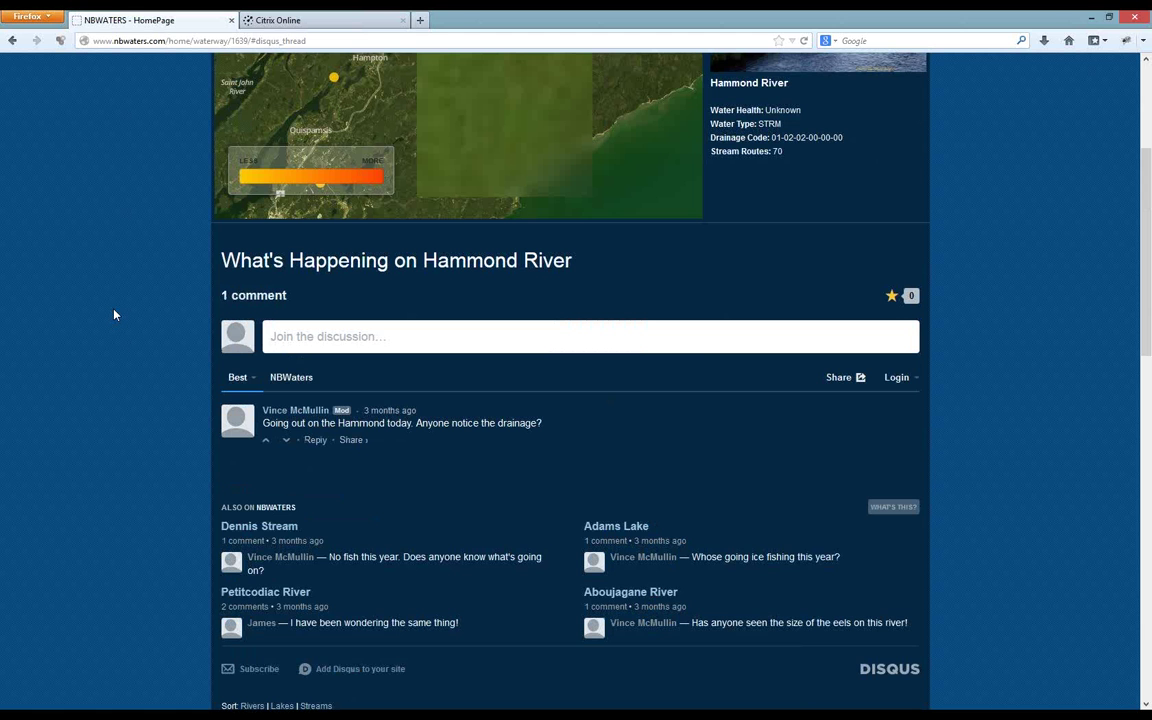
pyautogui.scroll(4, 114, 315)
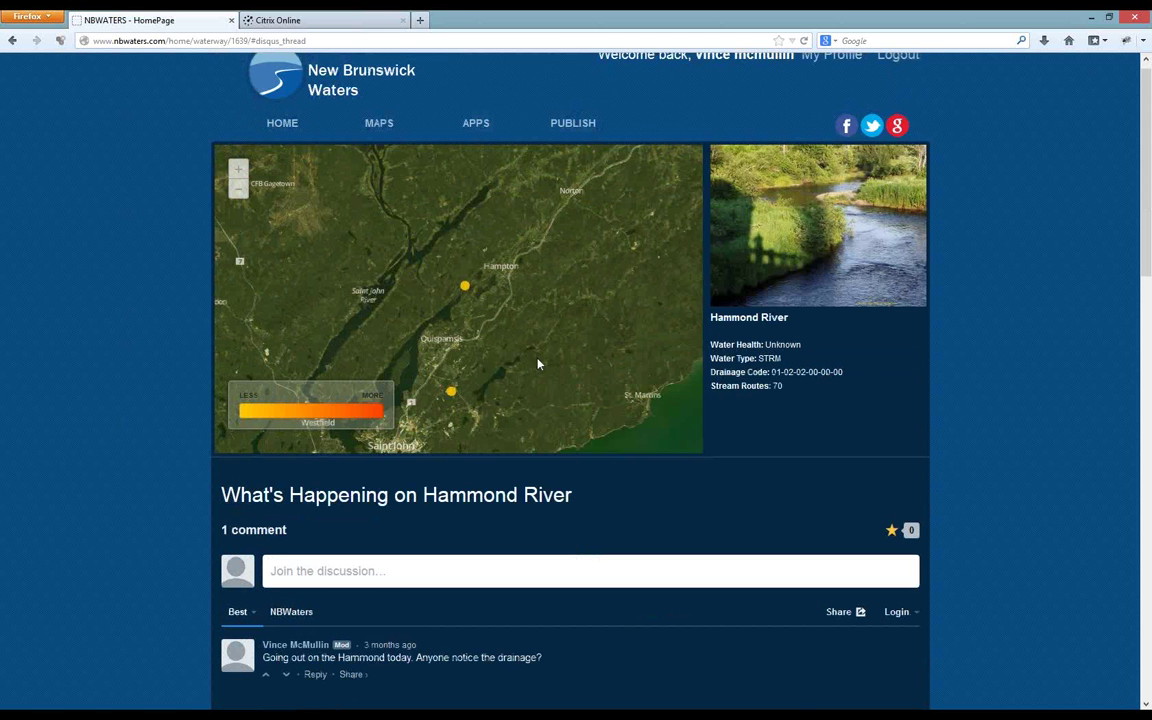